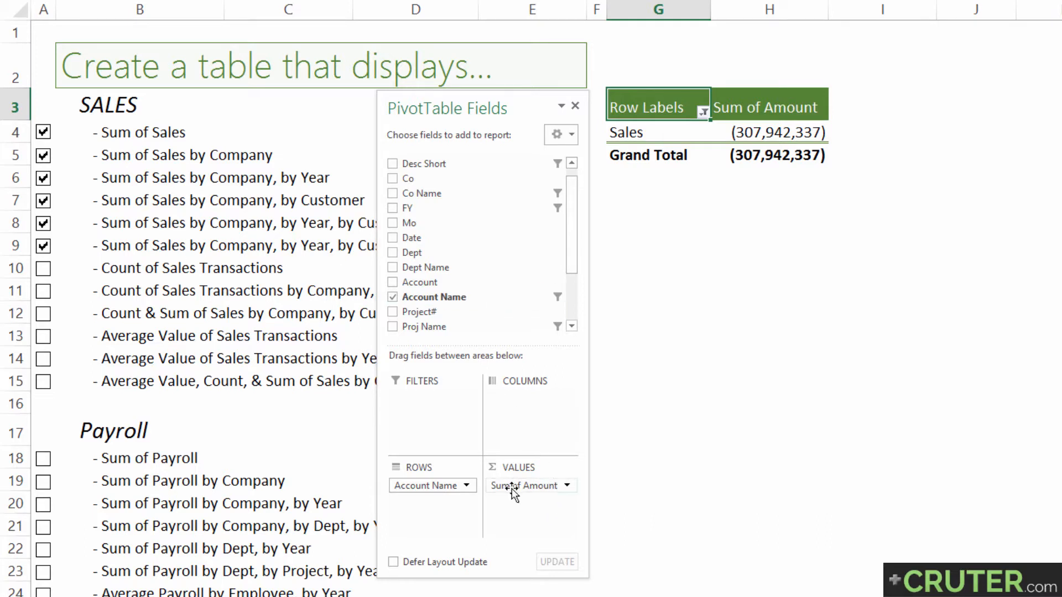
View the Value Field Settings of Sum of Amount from the Values area, then close the dialog without changes
{"action": "left_click", "coordinate": [565, 488]}
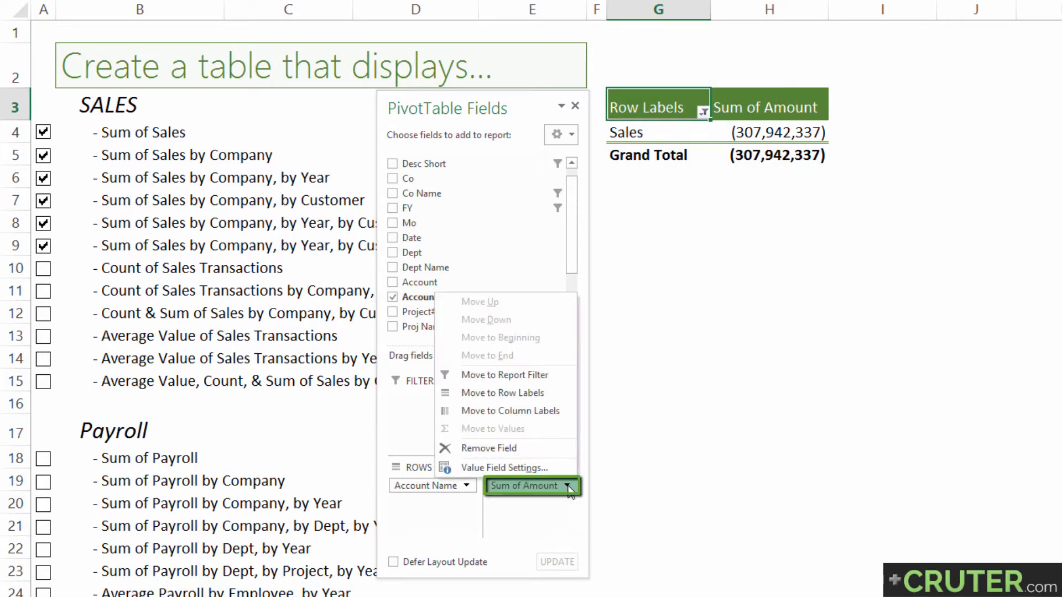
{"action": "left_click", "coordinate": [566, 488]}
{"action": "left_click", "coordinate": [502, 487]}
{"action": "left_click", "coordinate": [499, 467]}
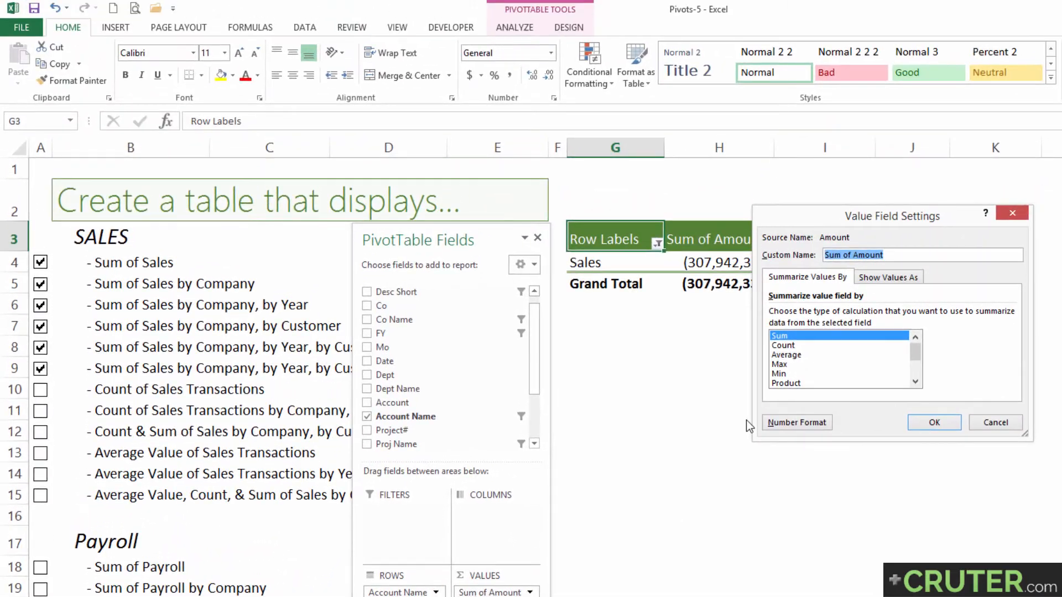
{"action": "left_click_drag", "start_coordinate": [867, 218], "coordinate": [682, 320]}
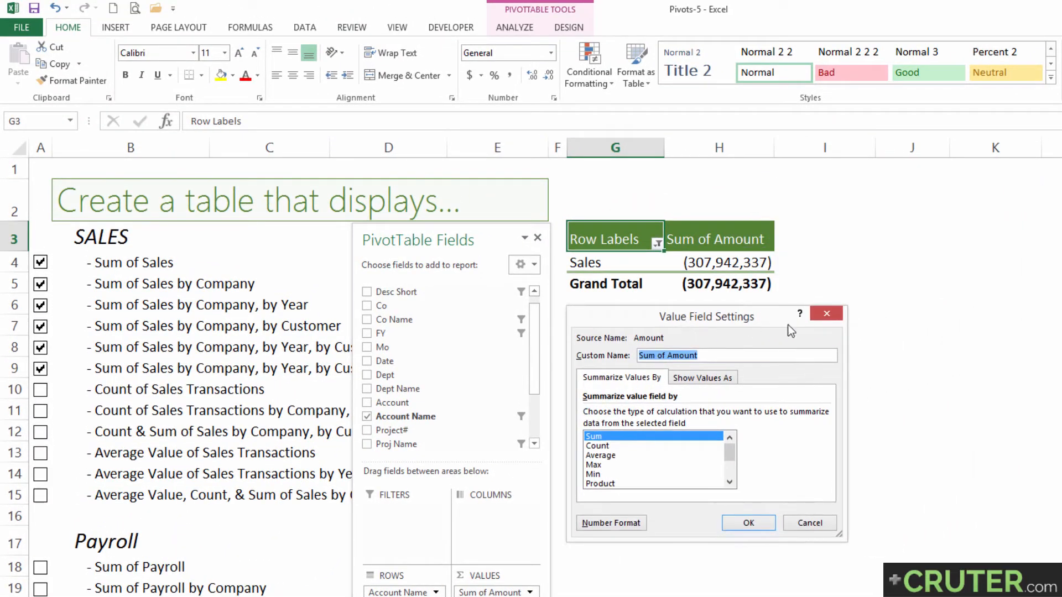
{"action": "left_click", "coordinate": [826, 316]}
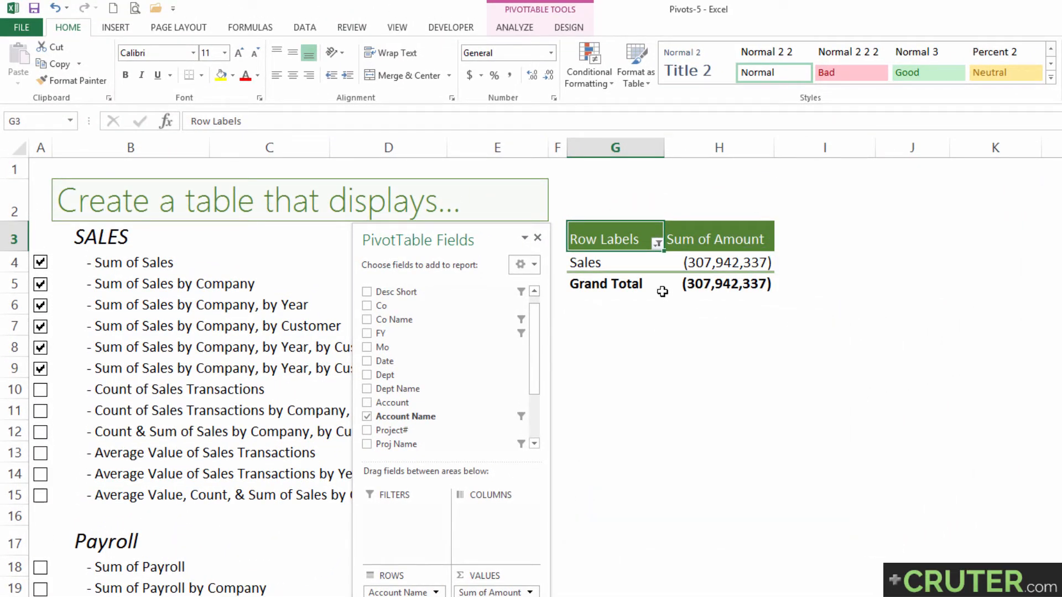
View the field settings for the Sum of Amount header in cell H3, then close them without changes
{"action": "left_click", "coordinate": [707, 263]}
{"action": "left_click", "coordinate": [718, 237]}
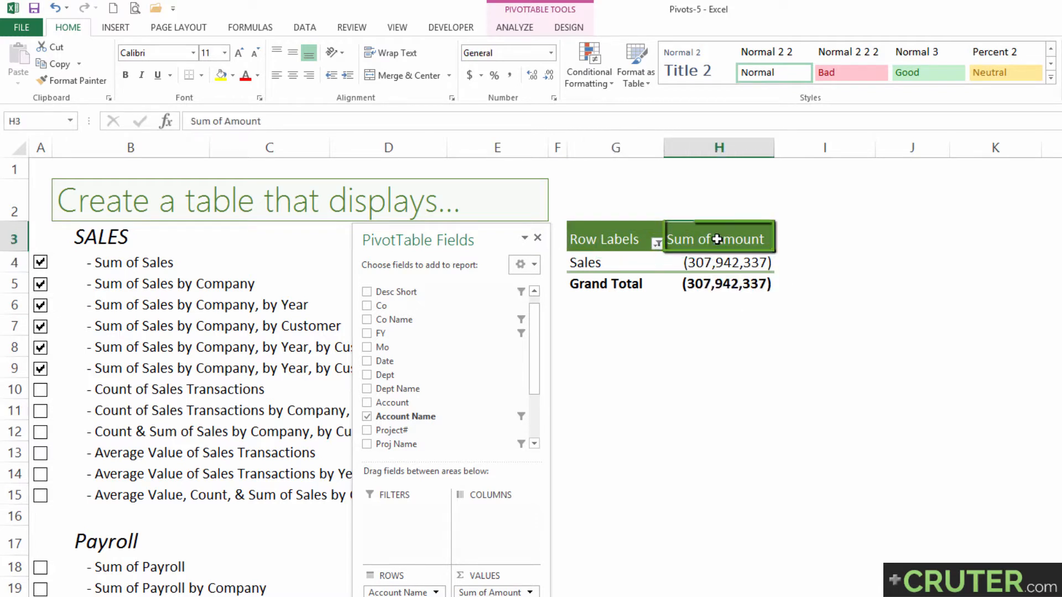
{"action": "left_click", "coordinate": [503, 27]}
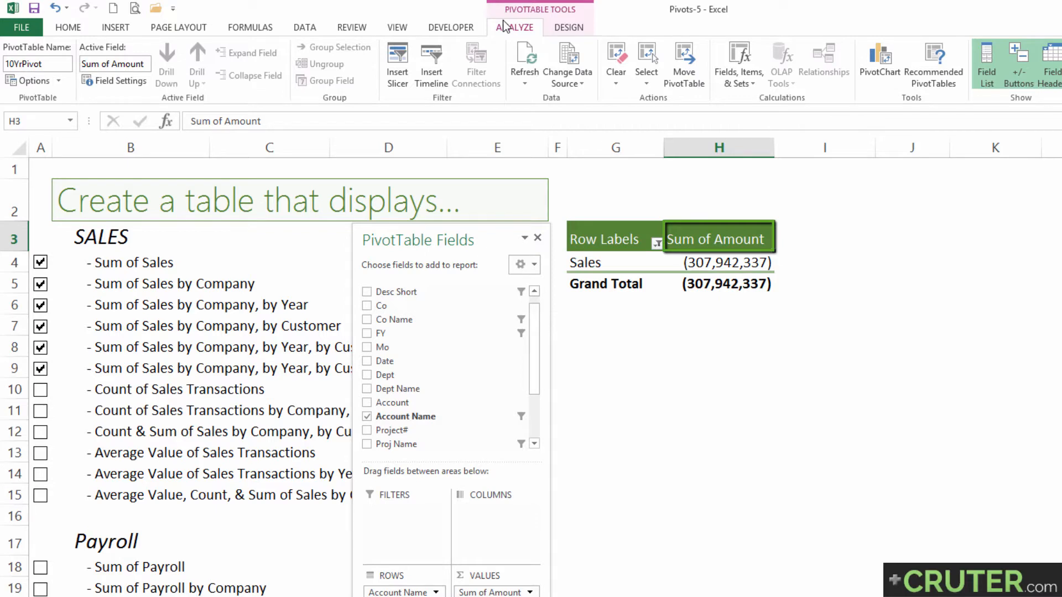
{"action": "left_click", "coordinate": [121, 83]}
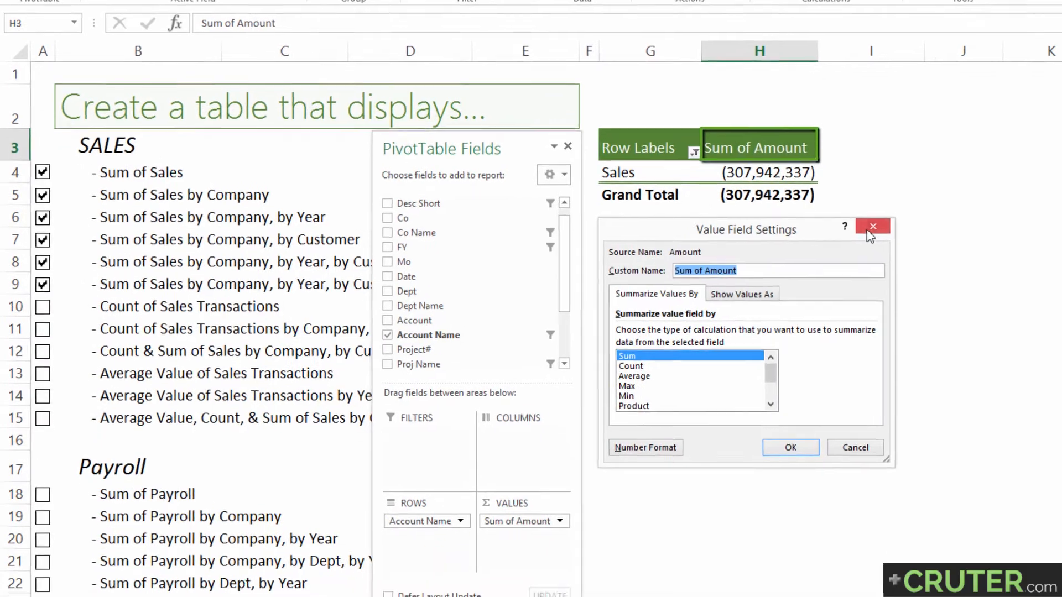
{"action": "left_click", "coordinate": [826, 313]}
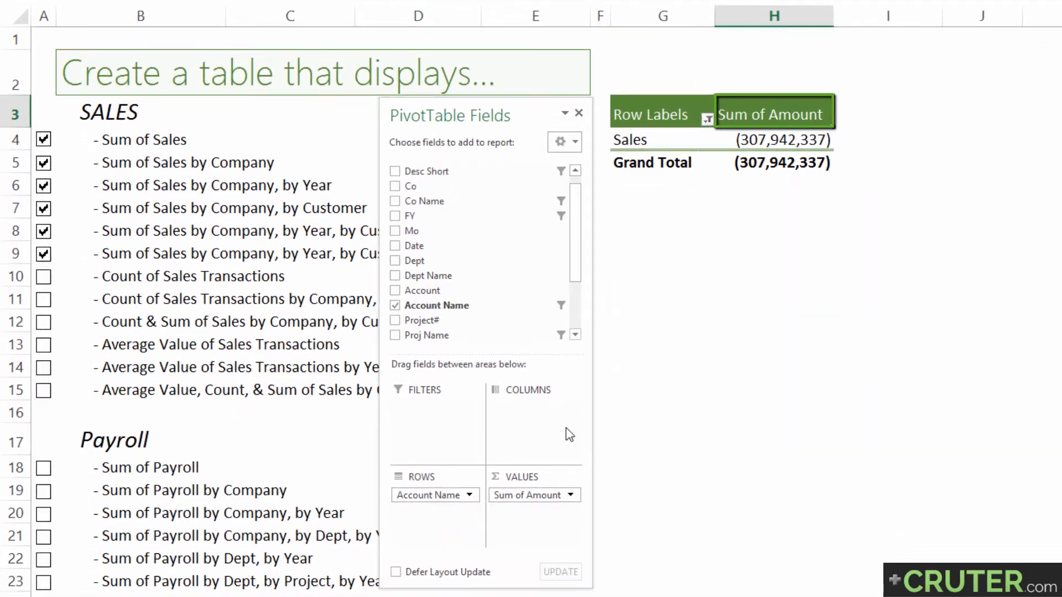
Change the Sum of Amount value field to summarize by Count
{"action": "left_click", "coordinate": [516, 497]}
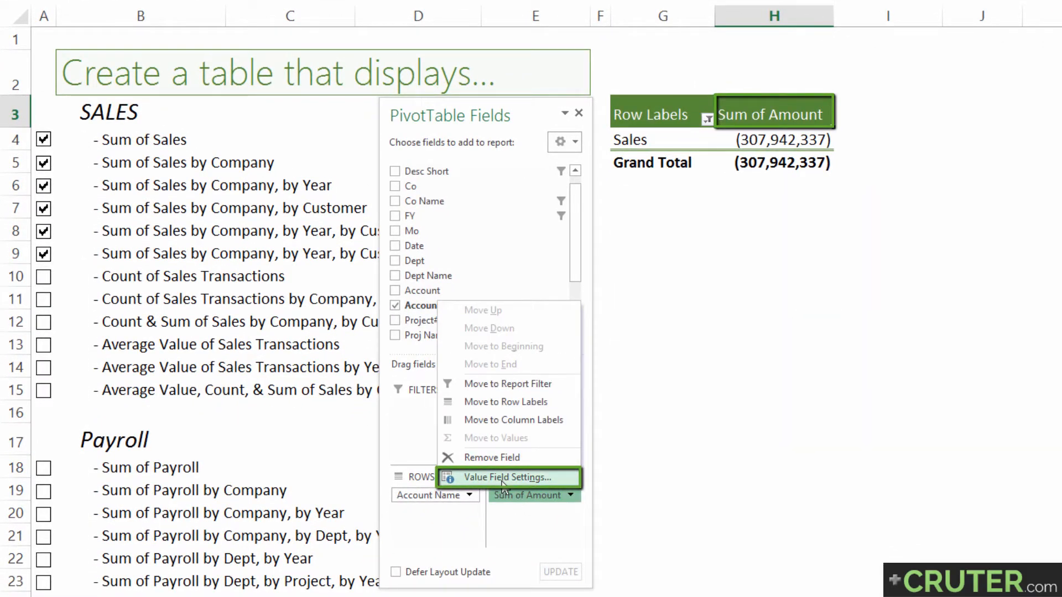
{"action": "left_click", "coordinate": [504, 479]}
{"action": "left_click_drag", "start_coordinate": [682, 199], "coordinate": [684, 188]}
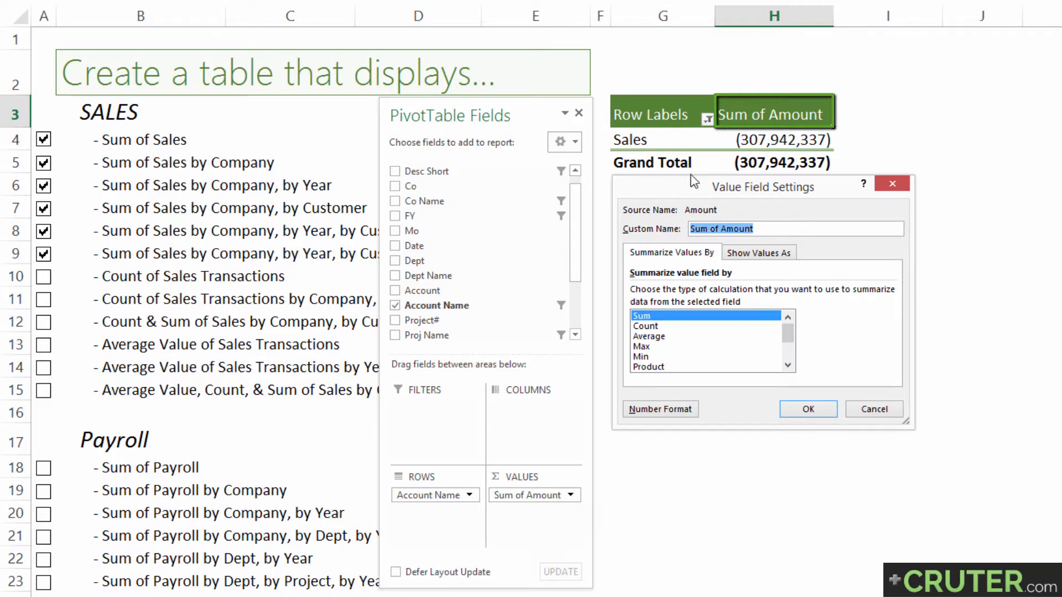
{"action": "left_click", "coordinate": [658, 326]}
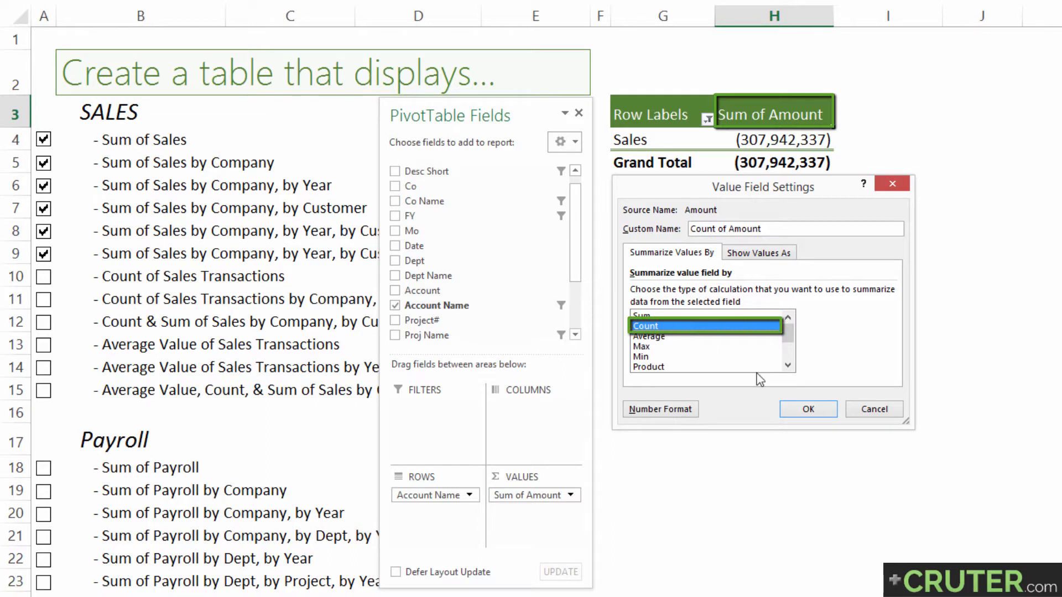
{"action": "left_click", "coordinate": [813, 415]}
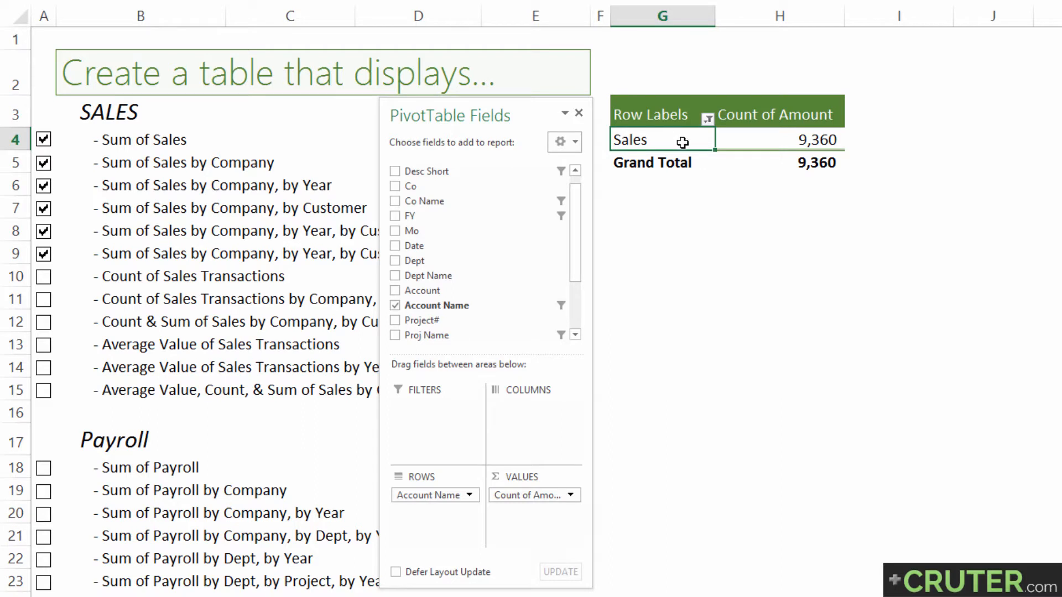
Filter the pivot table's row labels to show only Payroll Exp instead of Sales
{"action": "left_click", "coordinate": [765, 139]}
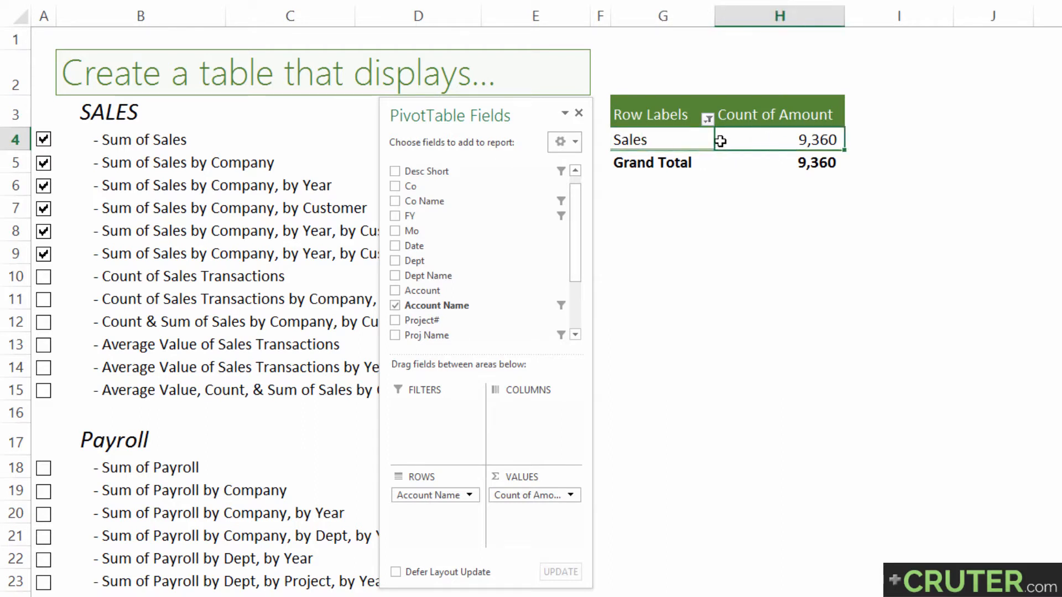
{"action": "left_click", "coordinate": [690, 139]}
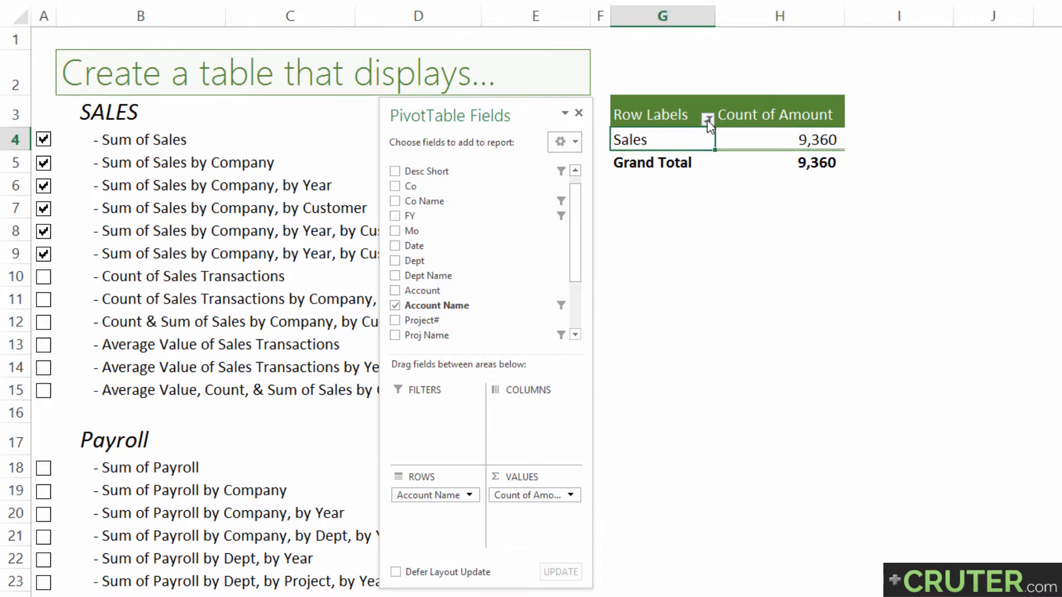
{"action": "left_click", "coordinate": [707, 119]}
{"action": "left_click", "coordinate": [552, 309]}
{"action": "left_click", "coordinate": [552, 297]}
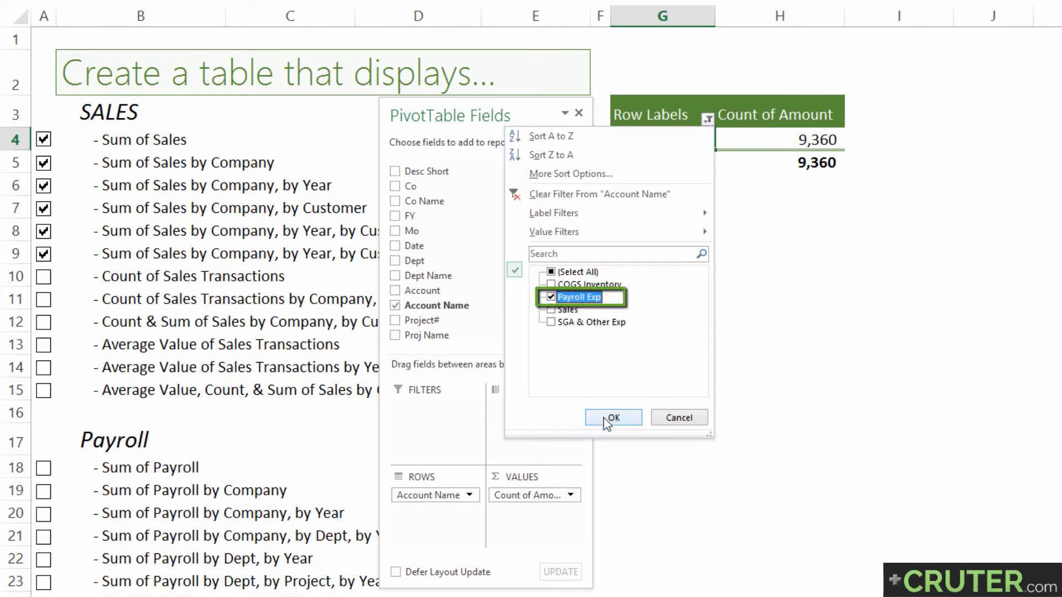
{"action": "left_click", "coordinate": [603, 419]}
{"action": "left_click", "coordinate": [773, 139]}
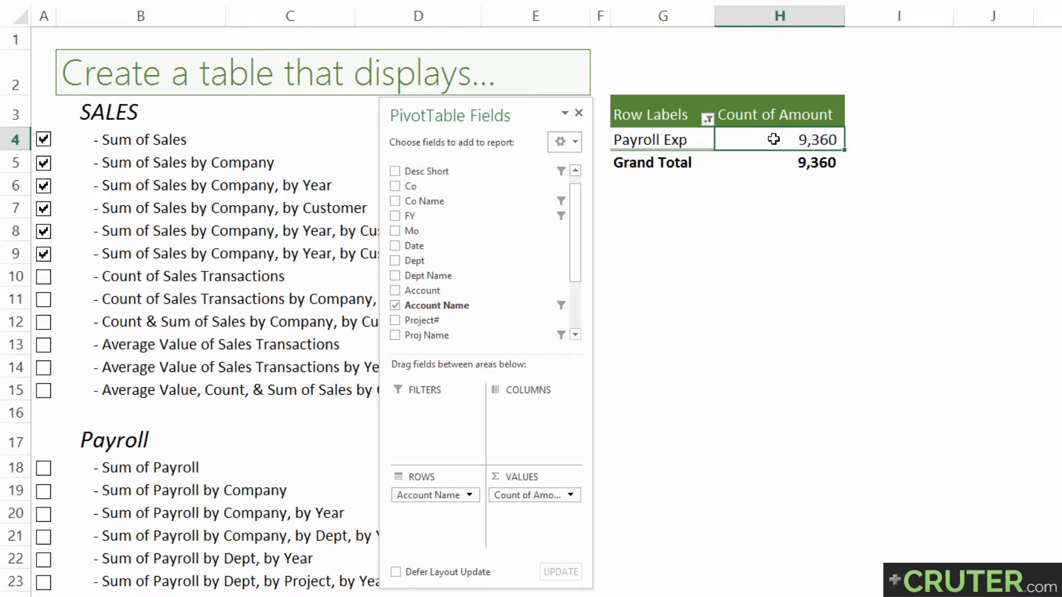
Switch the row label filter from Payroll Exp back to Sales only
{"action": "left_click", "coordinate": [707, 119]}
{"action": "left_click", "coordinate": [552, 297]}
{"action": "left_click", "coordinate": [552, 309]}
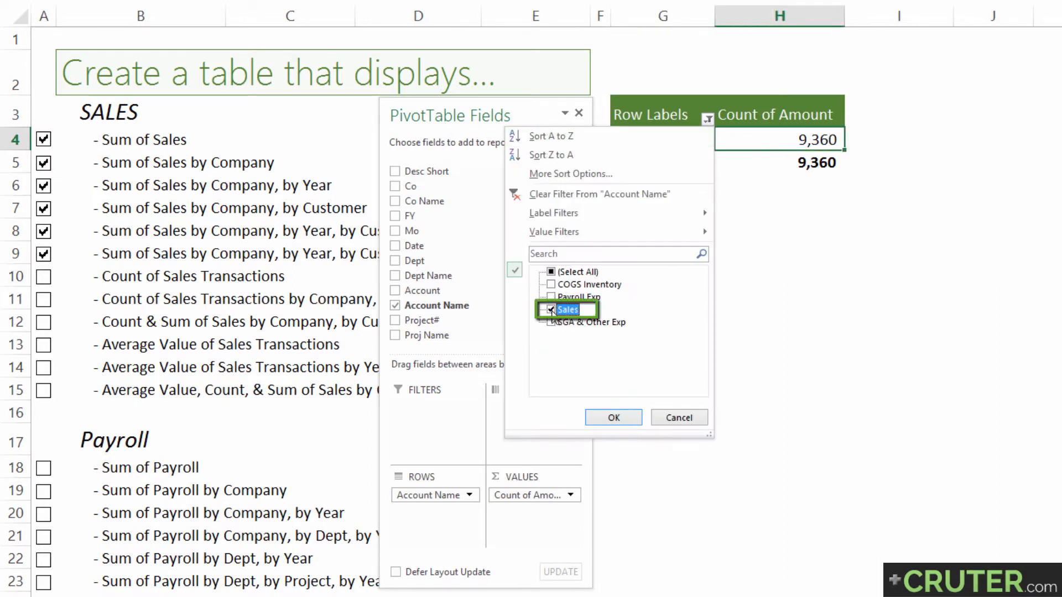
{"action": "left_click", "coordinate": [612, 419]}
Check off Count of Sales Transactions in the SALES checklist
{"action": "left_click", "coordinate": [664, 141]}
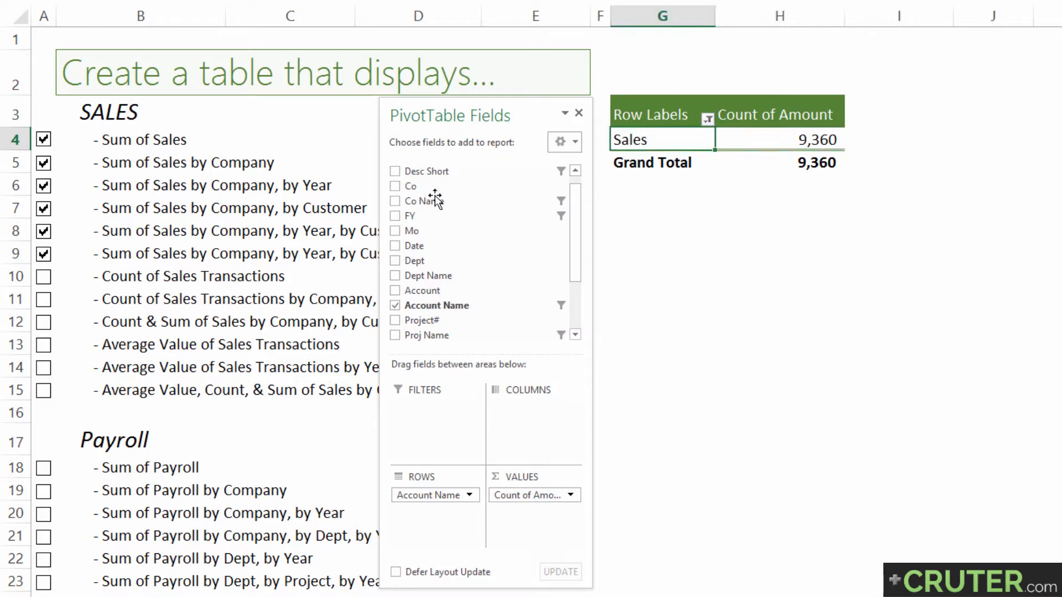
{"action": "left_click", "coordinate": [43, 278]}
{"action": "left_click", "coordinate": [117, 299]}
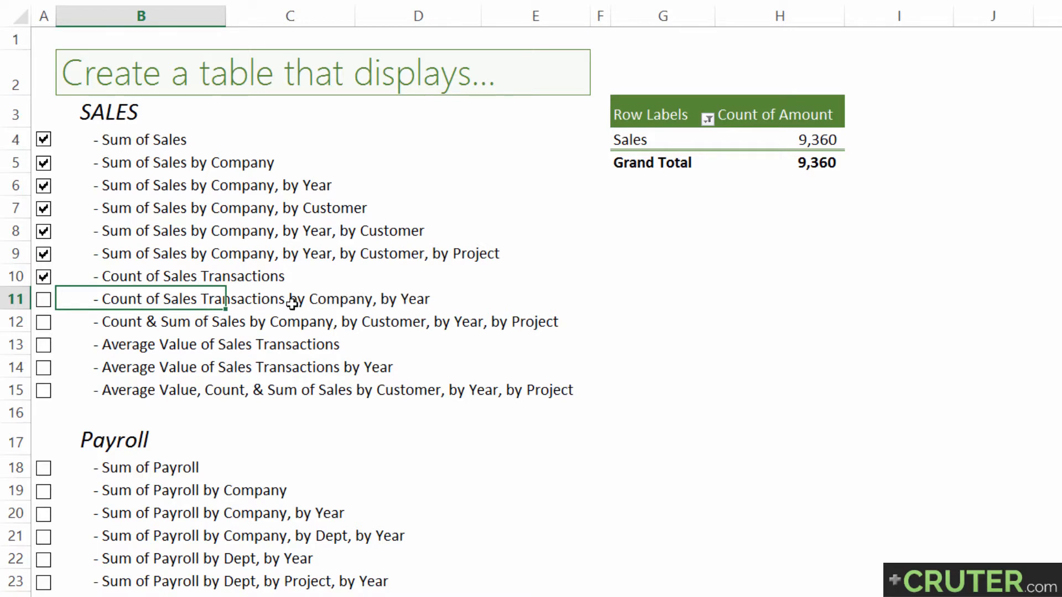
Clear the pivot table filters on Co Name, FY, Desc Short and Proj Name
{"action": "left_click", "coordinate": [624, 143]}
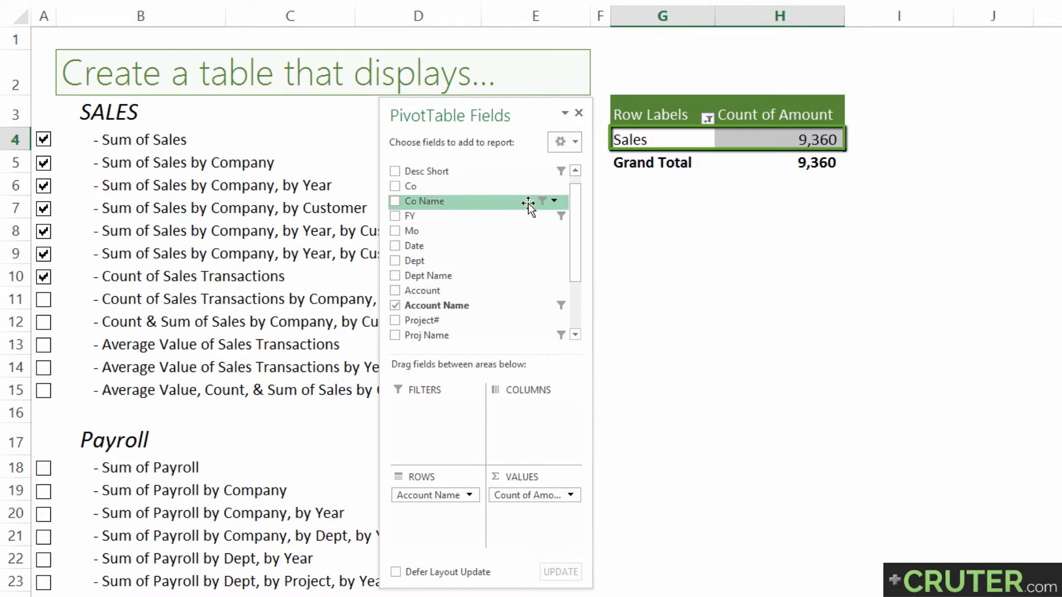
{"action": "left_click", "coordinate": [555, 201]}
{"action": "left_click", "coordinate": [318, 280]}
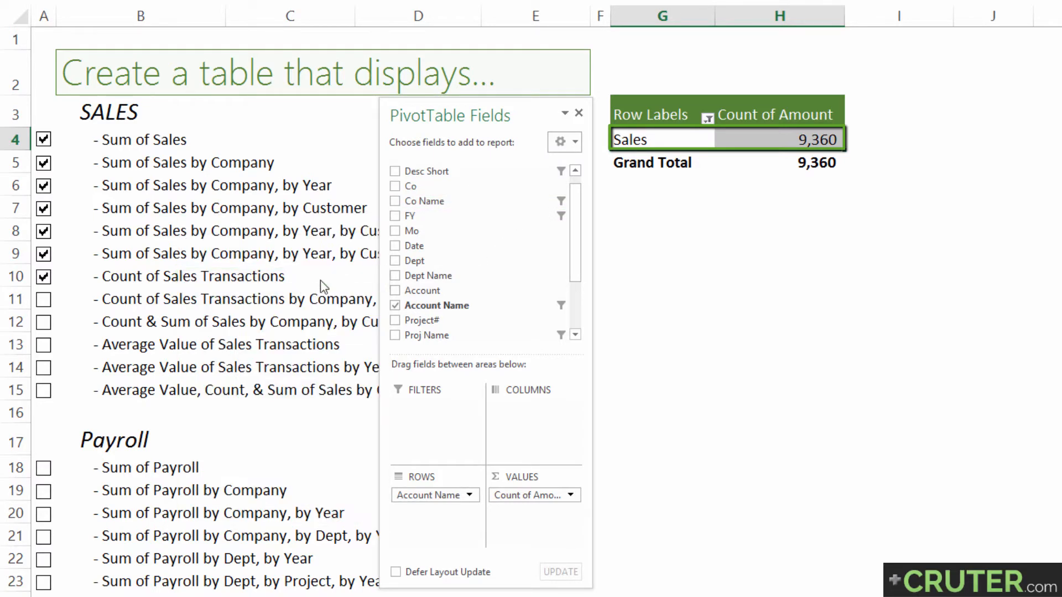
{"action": "left_click", "coordinate": [555, 216]}
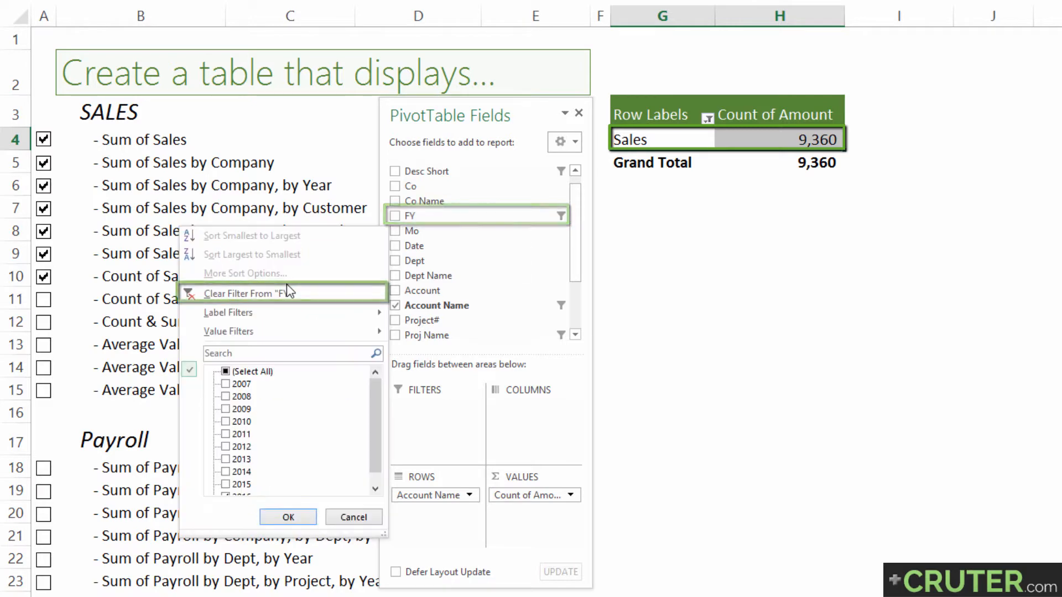
{"action": "left_click", "coordinate": [555, 172]}
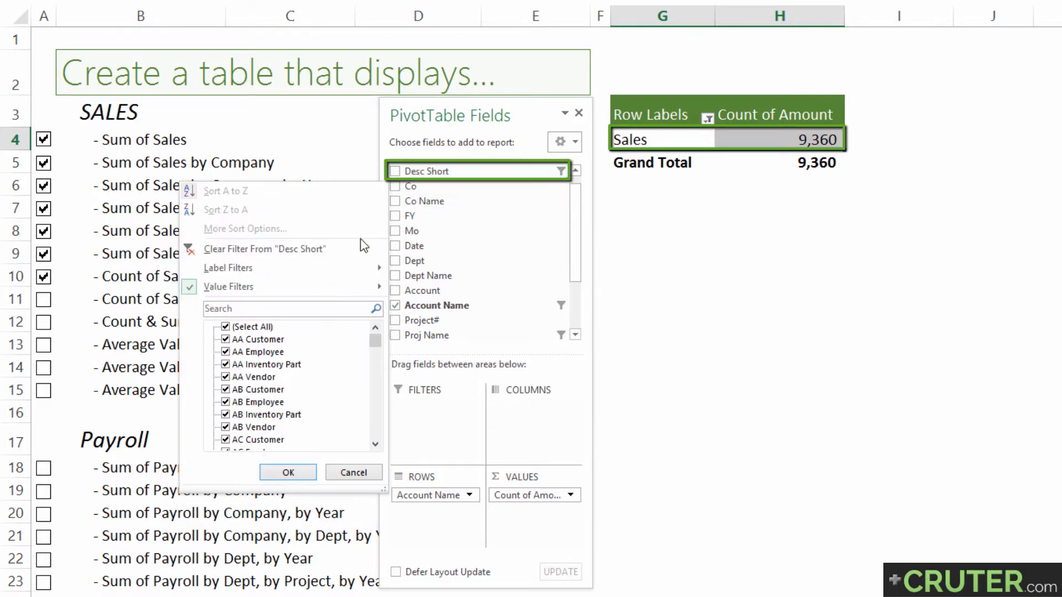
{"action": "left_click", "coordinate": [237, 250]}
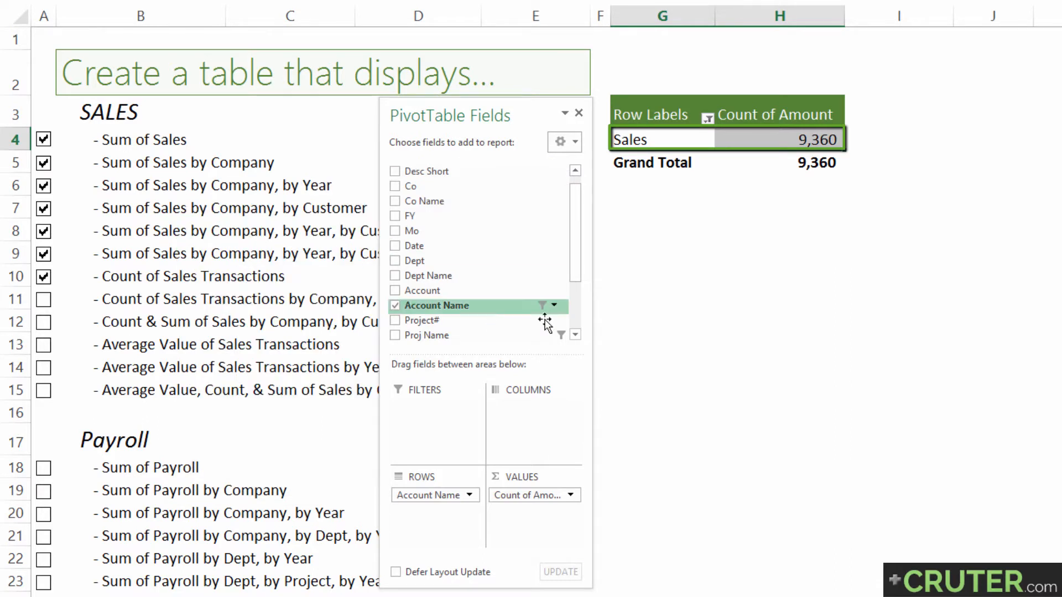
{"action": "left_click", "coordinate": [553, 335]}
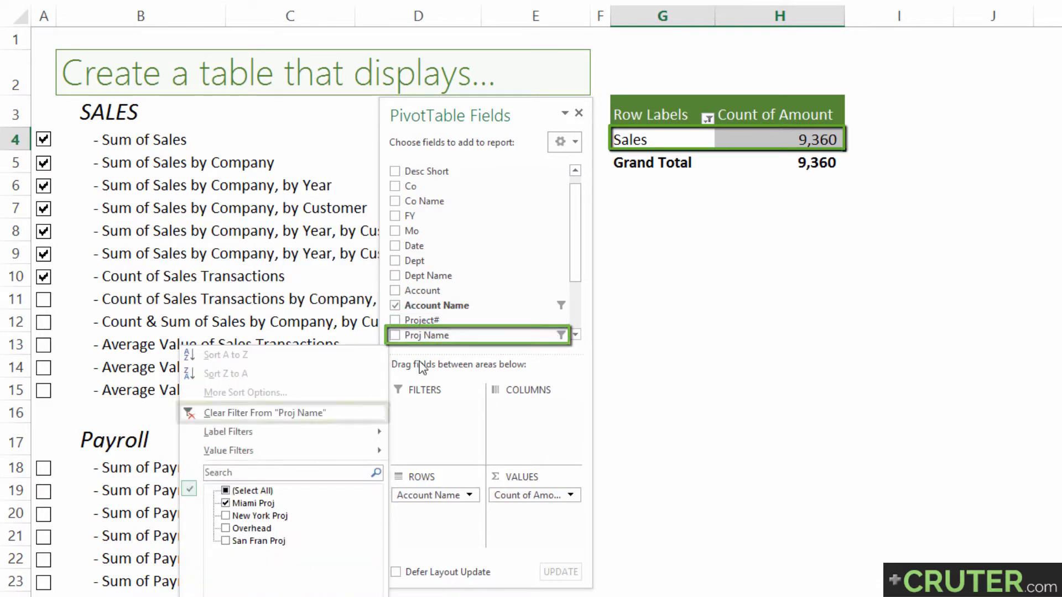
{"action": "left_click", "coordinate": [265, 414]}
Add Co Name to the pivot table's columns and FY to its rows below Account Name
{"action": "scroll", "coordinate": [570, 262], "scroll_direction": "down", "scroll_amount": 3}
{"action": "scroll", "coordinate": [578, 211], "scroll_direction": "up", "scroll_amount": 3}
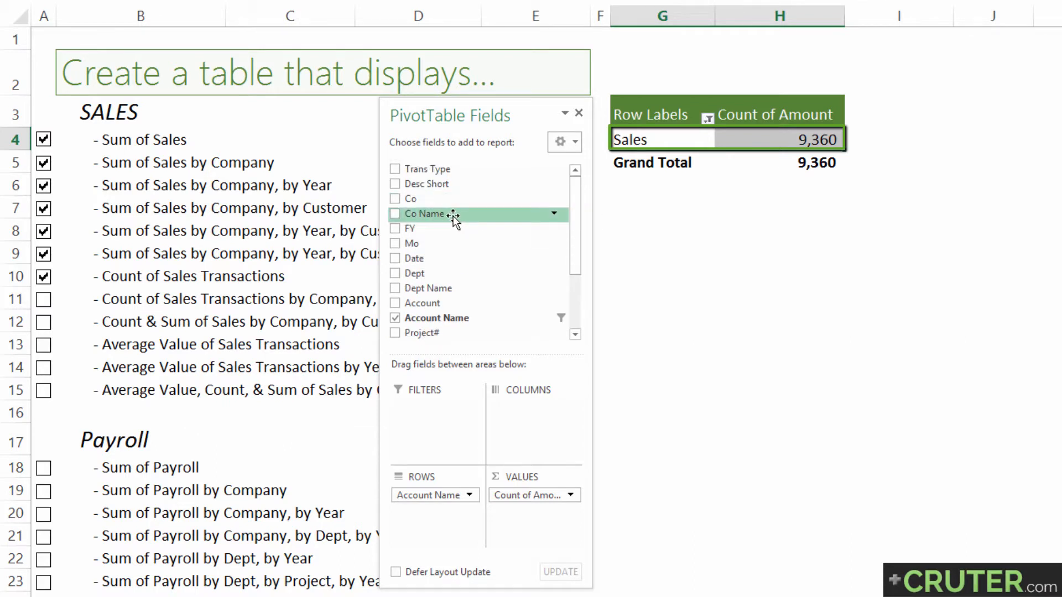
{"action": "left_click_drag", "start_coordinate": [453, 216], "coordinate": [546, 402]}
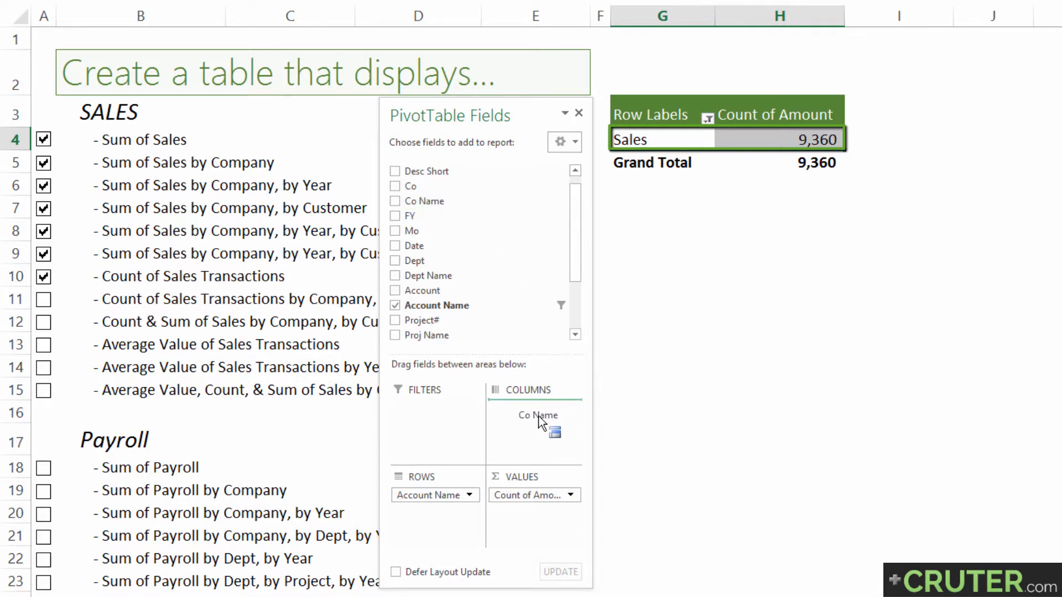
{"action": "left_click_drag", "start_coordinate": [536, 425], "coordinate": [540, 426]}
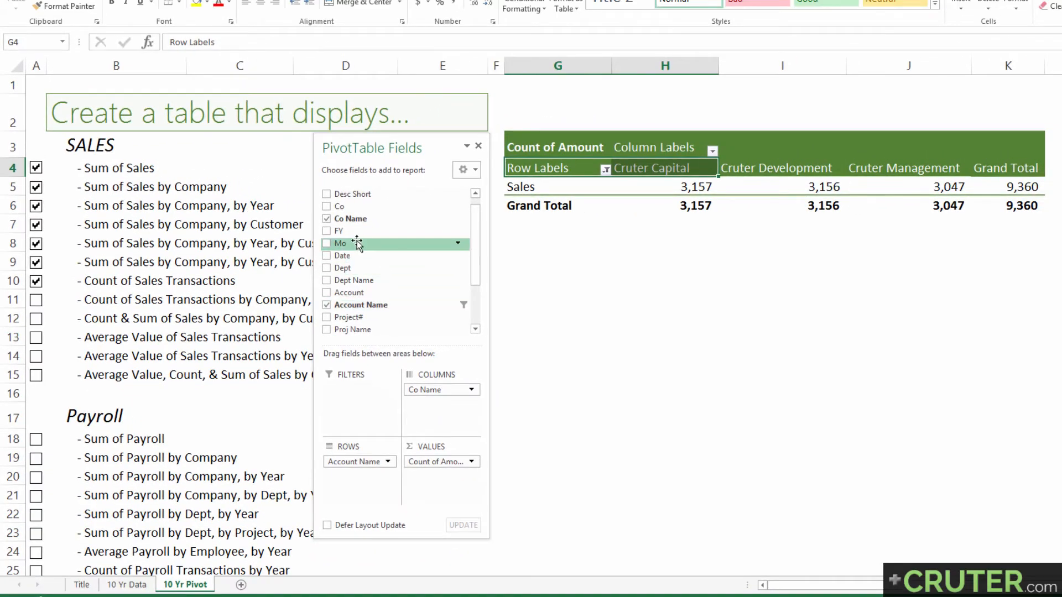
{"action": "left_click_drag", "start_coordinate": [357, 232], "coordinate": [367, 491]}
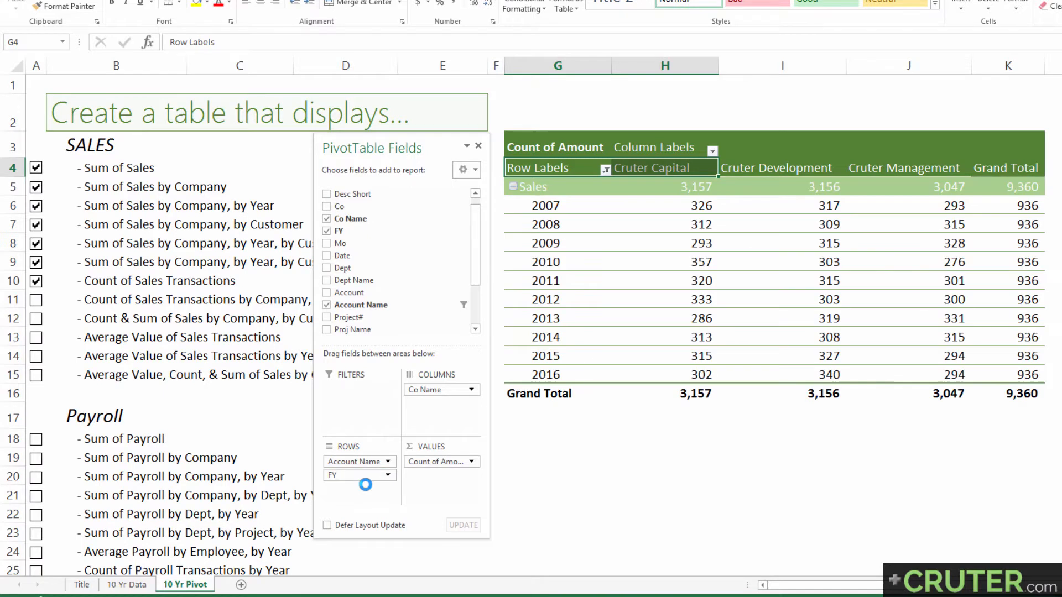
Examine the sales transaction counts for Cruter Capital in 2007 and Cruter Development in 2010
{"action": "left_click", "coordinate": [549, 206]}
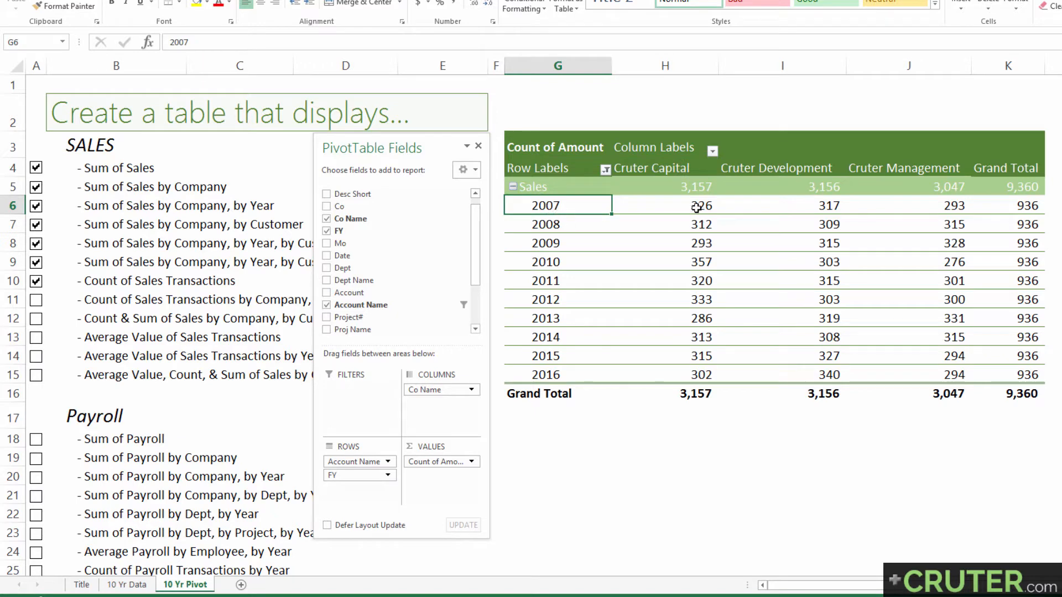
{"action": "left_click", "coordinate": [687, 207]}
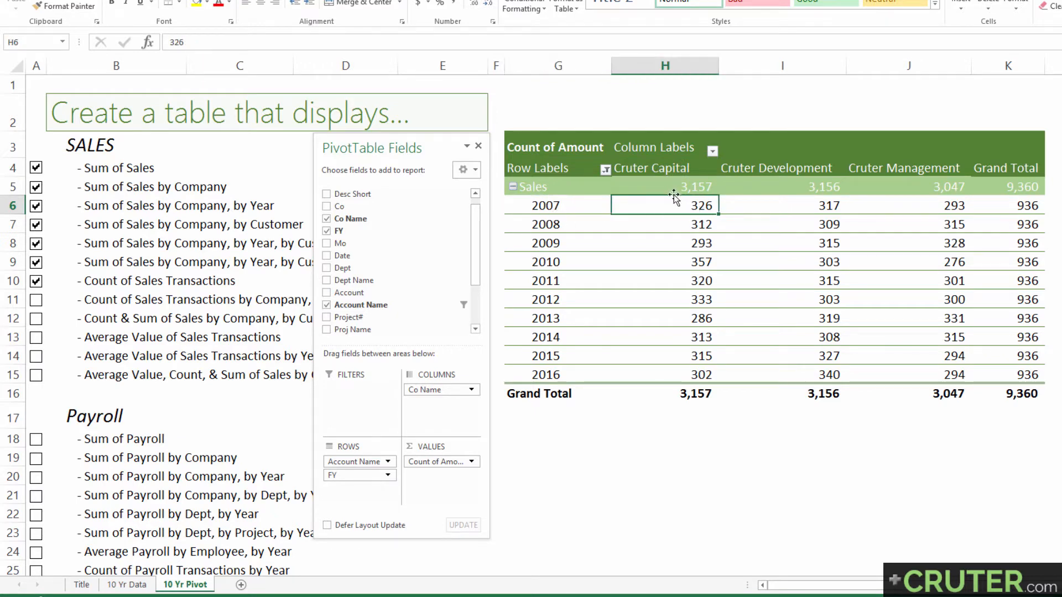
{"action": "left_click_drag", "start_coordinate": [550, 204], "coordinate": [668, 206]}
{"action": "left_click", "coordinate": [650, 161]}
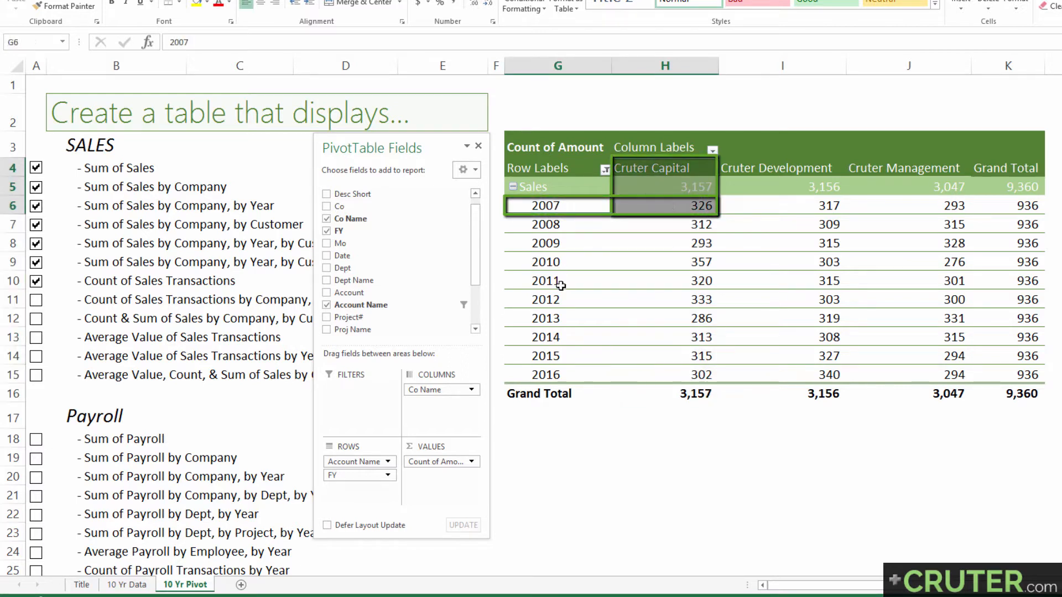
{"action": "left_click_drag", "start_coordinate": [532, 264], "coordinate": [792, 171]}
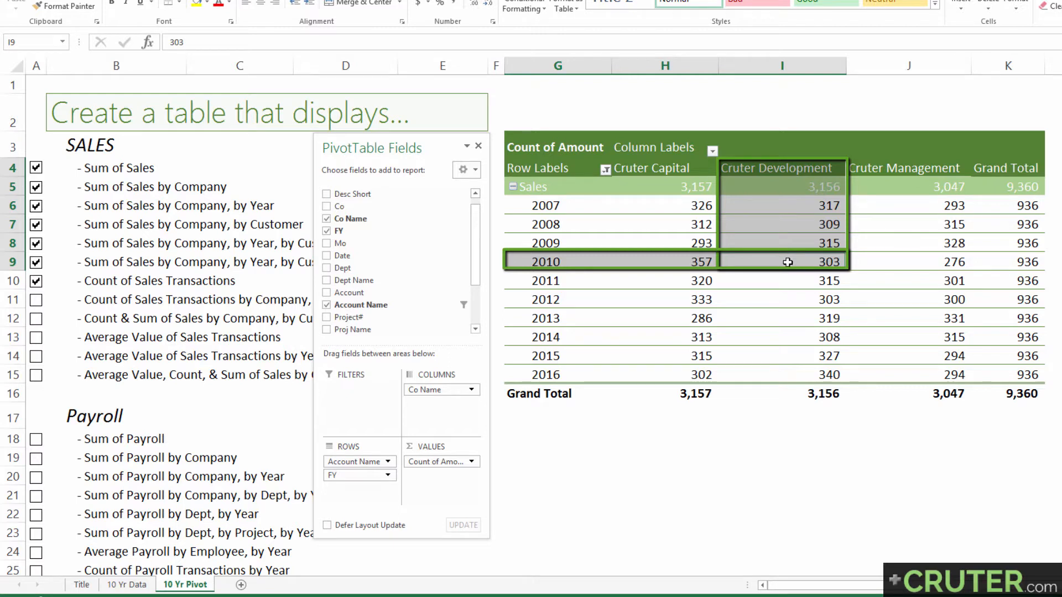
Check off Count of Sales Transactions by Company, by Year in the SALES checklist
{"action": "left_click", "coordinate": [116, 301]}
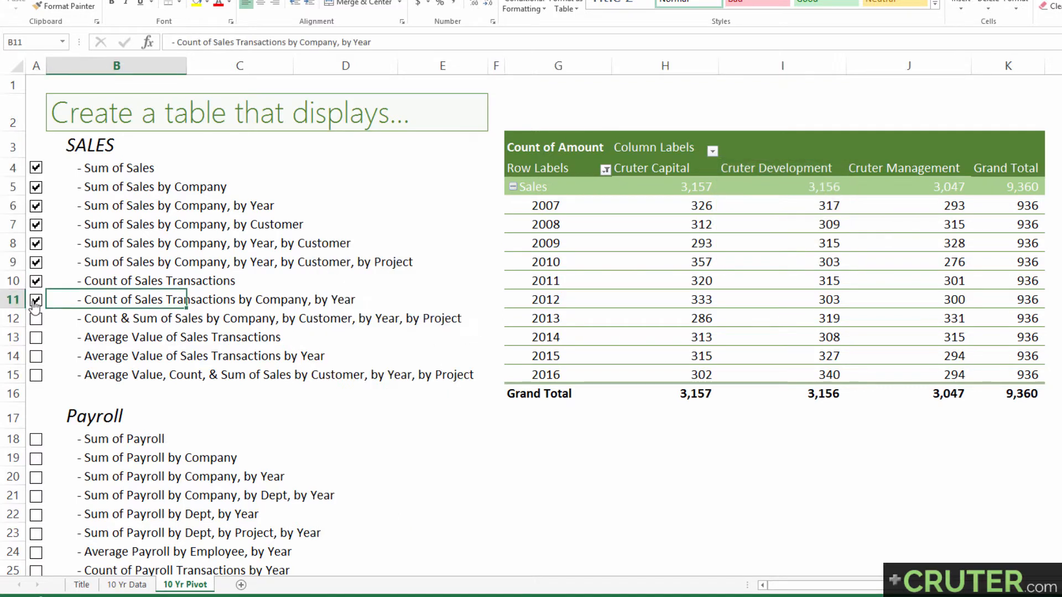
Add Desc Short to the pivot table's rows below FY and Proj Name to its columns below Co Name
{"action": "left_click", "coordinate": [95, 319]}
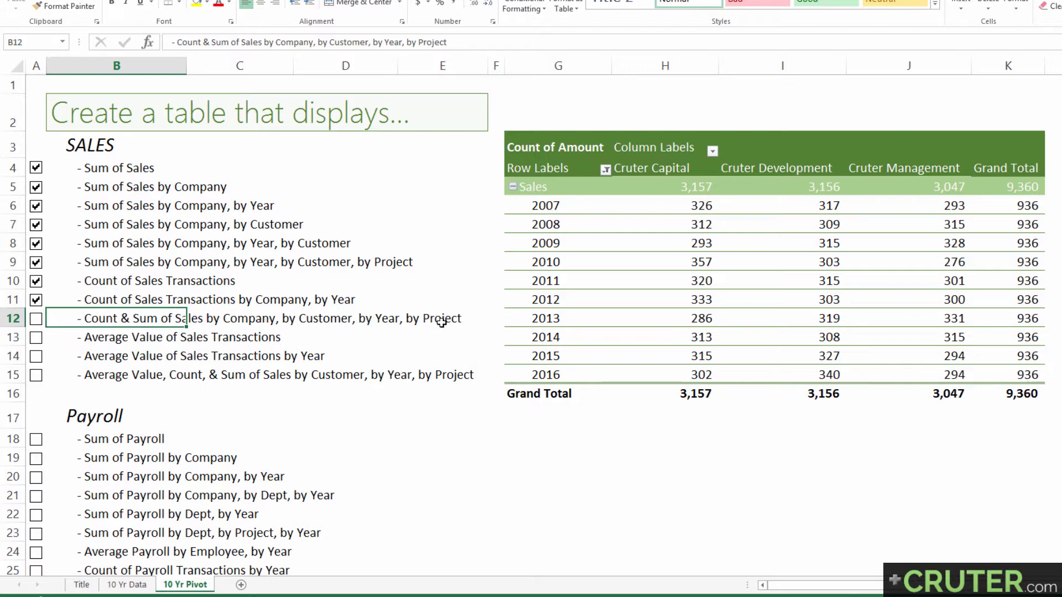
{"action": "left_click_drag", "start_coordinate": [86, 263], "coordinate": [387, 262]}
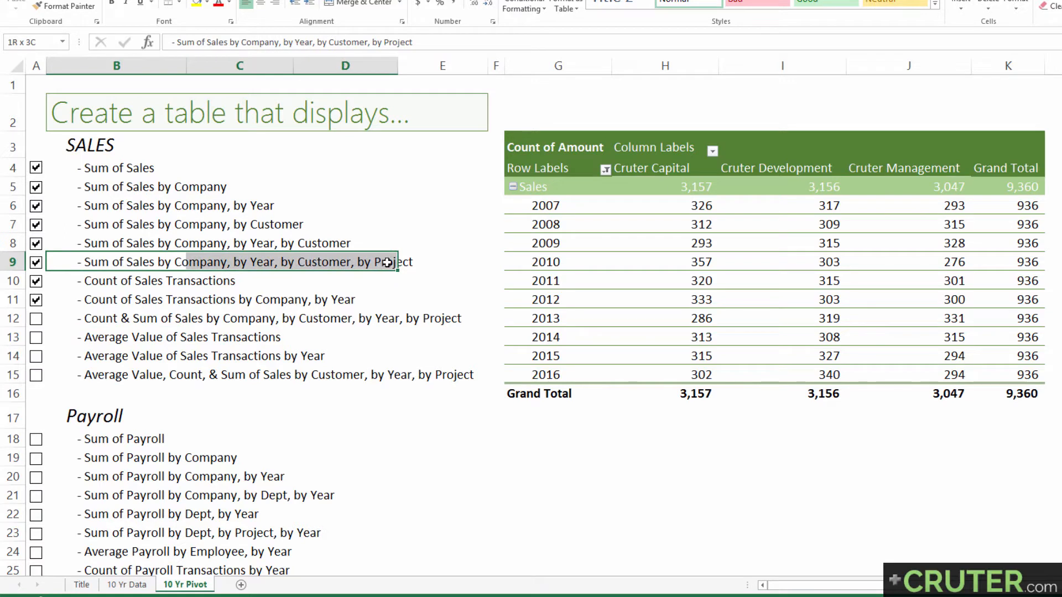
{"action": "left_click", "coordinate": [109, 321]}
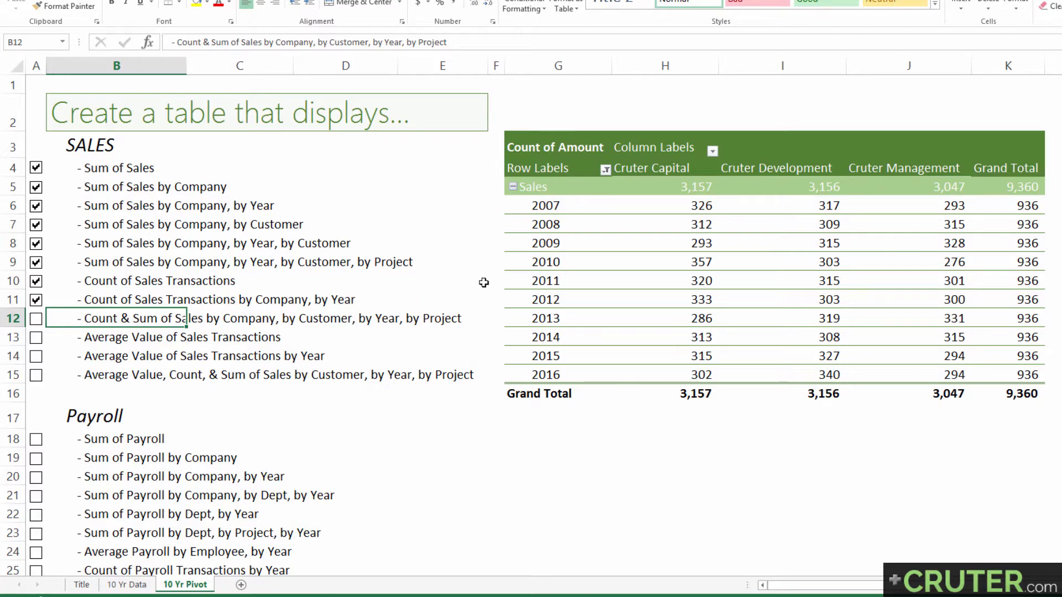
{"action": "left_click", "coordinate": [505, 262]}
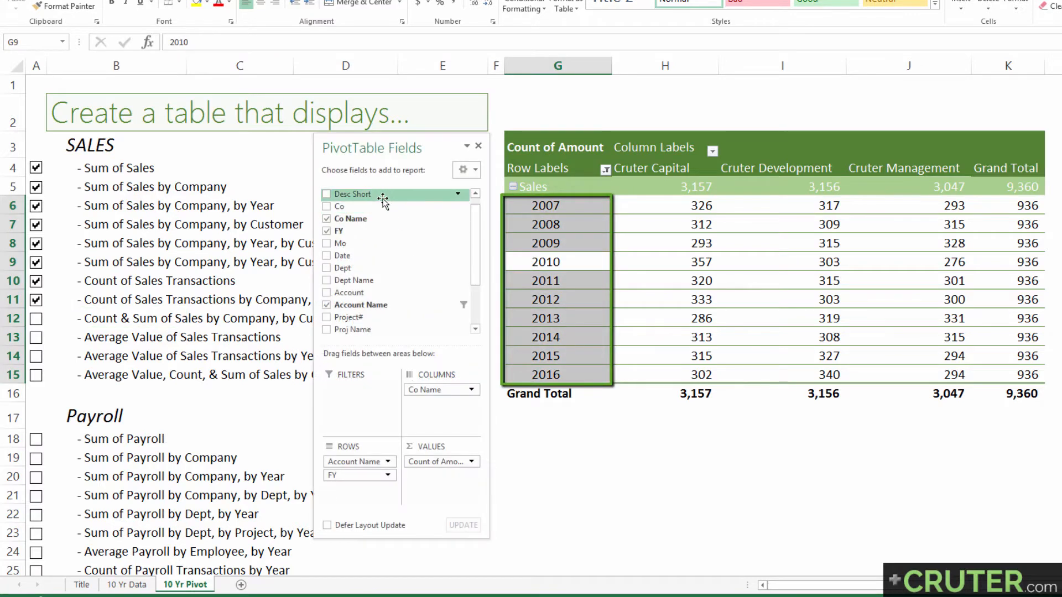
{"action": "left_click_drag", "start_coordinate": [386, 197], "coordinate": [345, 489]}
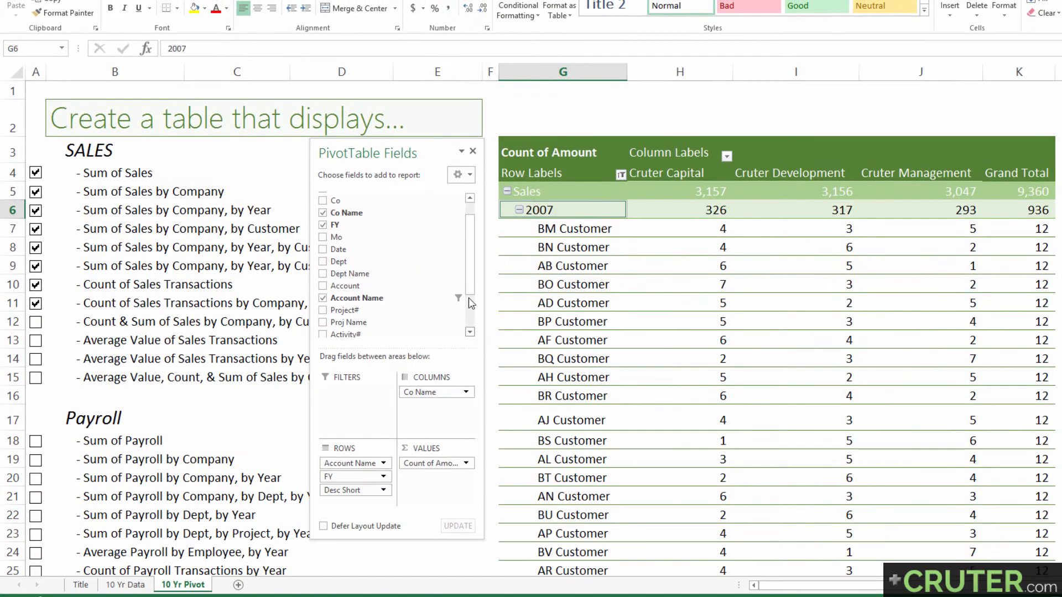
{"action": "scroll", "coordinate": [471, 303], "scroll_direction": "down", "scroll_amount": 3}
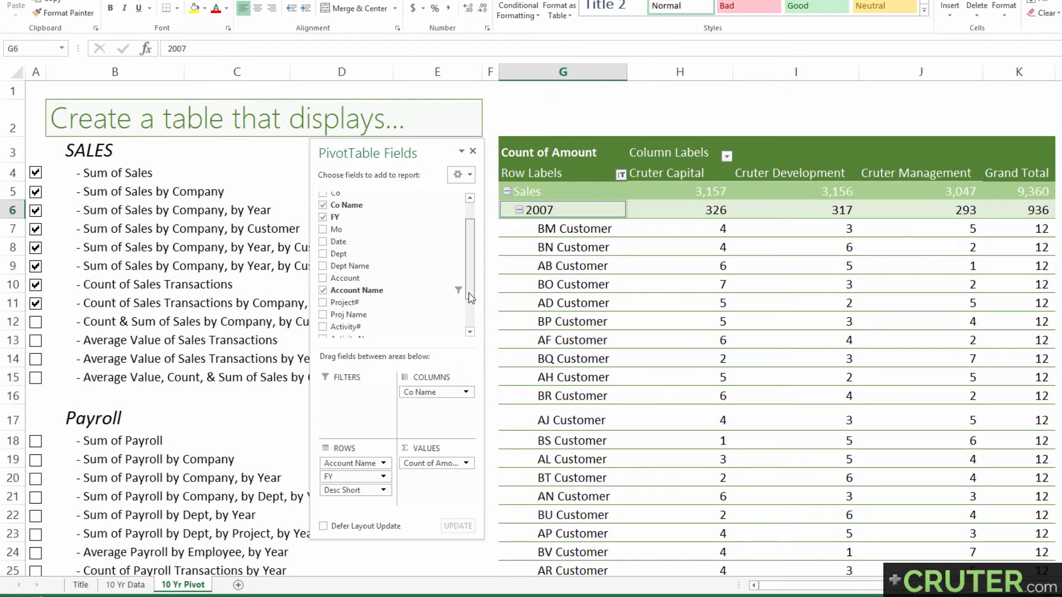
{"action": "left_click_drag", "start_coordinate": [349, 266], "coordinate": [430, 400]}
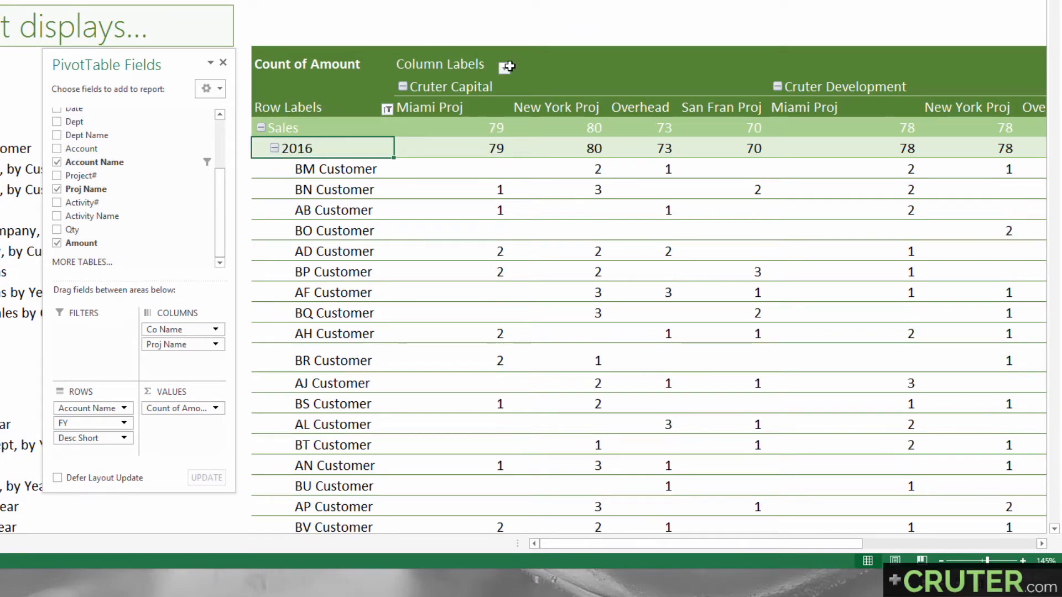
Filter the pivot table's Co Name column field to show only Cruter Management
{"action": "left_click", "coordinate": [505, 72]}
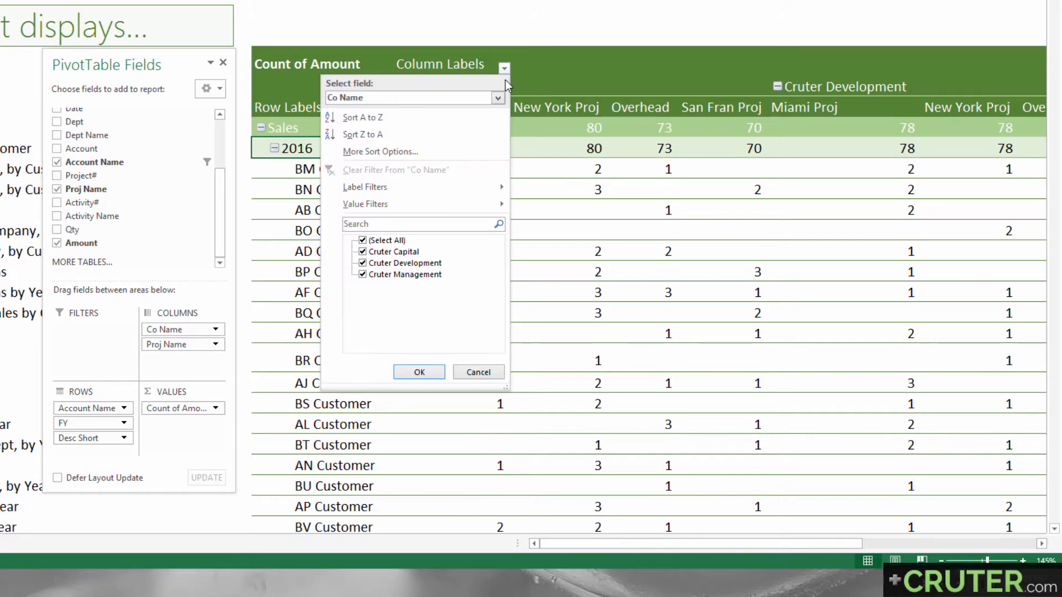
{"action": "left_click", "coordinate": [363, 240]}
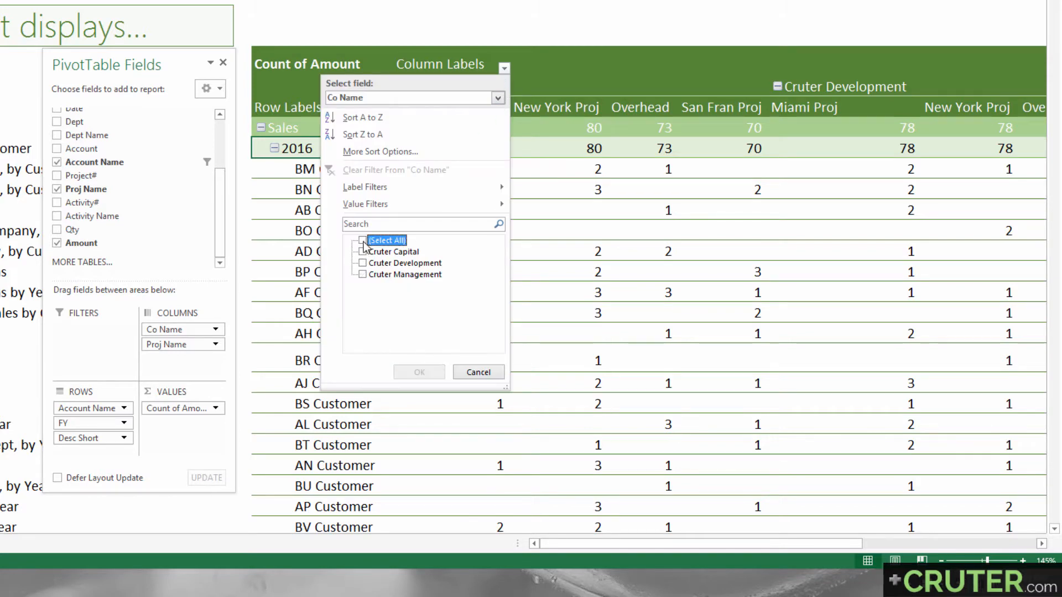
{"action": "left_click", "coordinate": [363, 274]}
{"action": "left_click", "coordinate": [415, 372]}
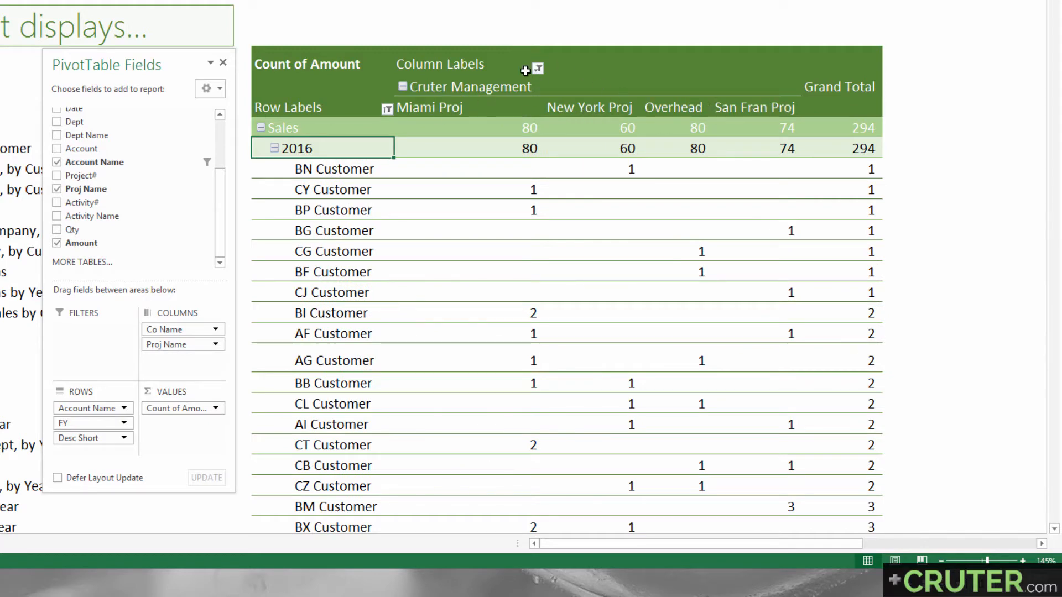
Filter the pivot table's Proj Name column field to show only San Fran Proj
{"action": "left_click", "coordinate": [537, 68]}
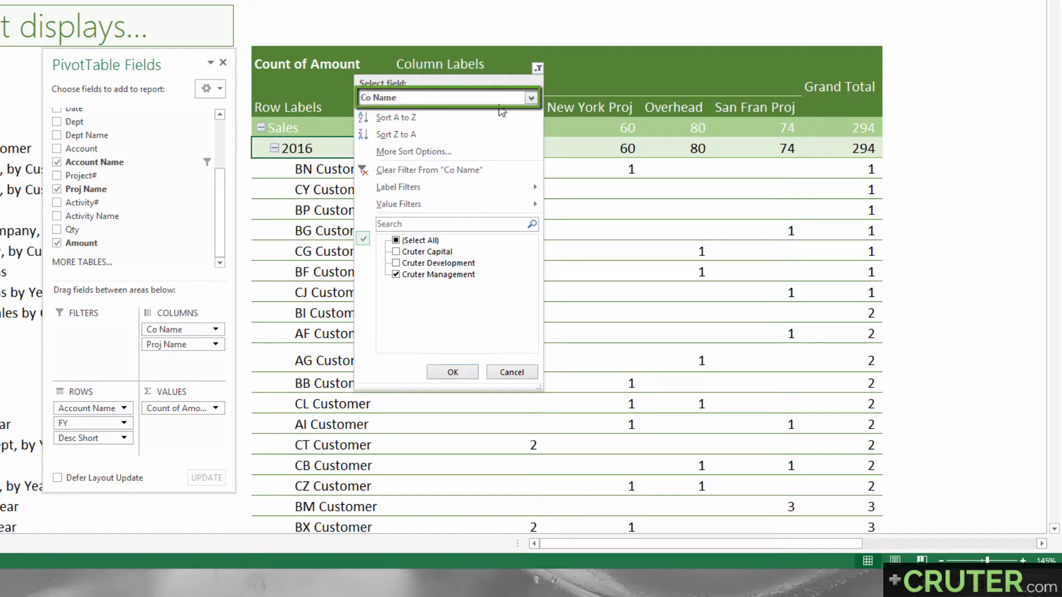
{"action": "left_click", "coordinate": [501, 99]}
{"action": "left_click", "coordinate": [477, 126]}
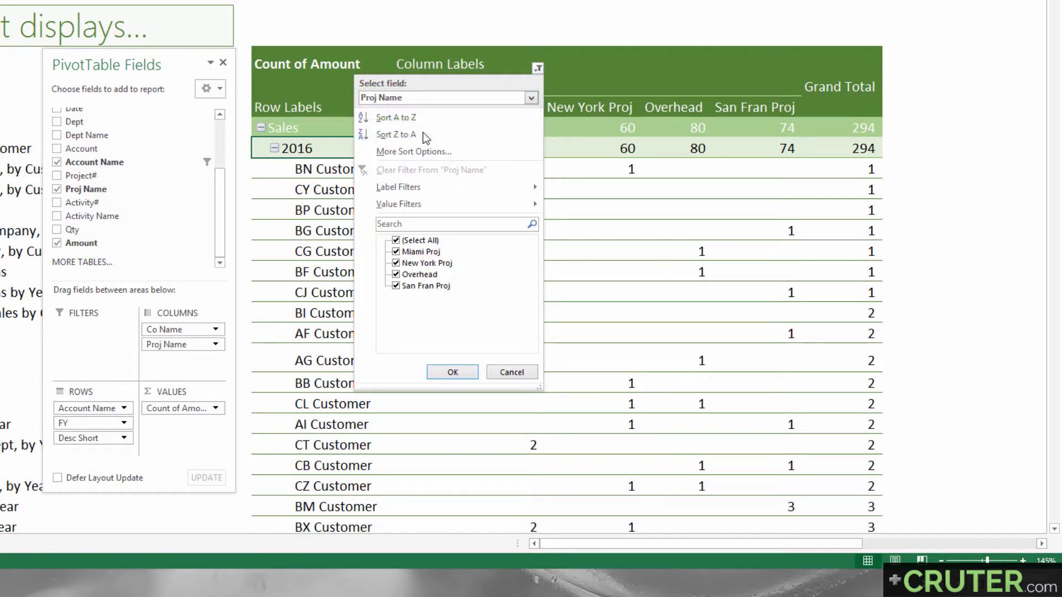
{"action": "left_click", "coordinate": [396, 241]}
{"action": "left_click", "coordinate": [396, 286]}
{"action": "left_click", "coordinate": [448, 372]}
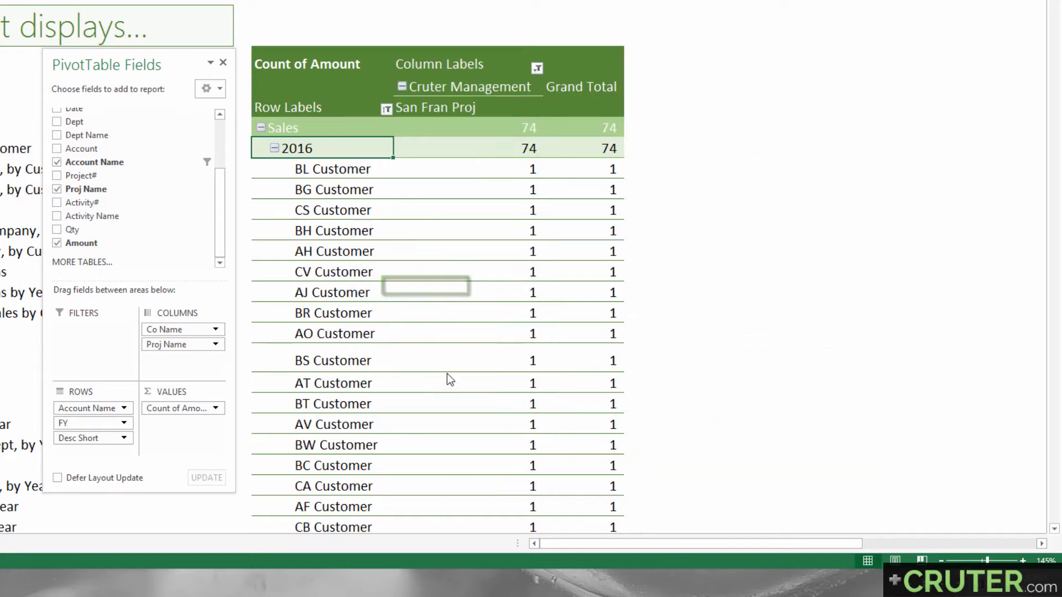
Add Amount to the pivot table's values a second time as a sum and inspect the customers' counts and sums
{"action": "left_click_drag", "start_coordinate": [458, 146], "coordinate": [363, 306]}
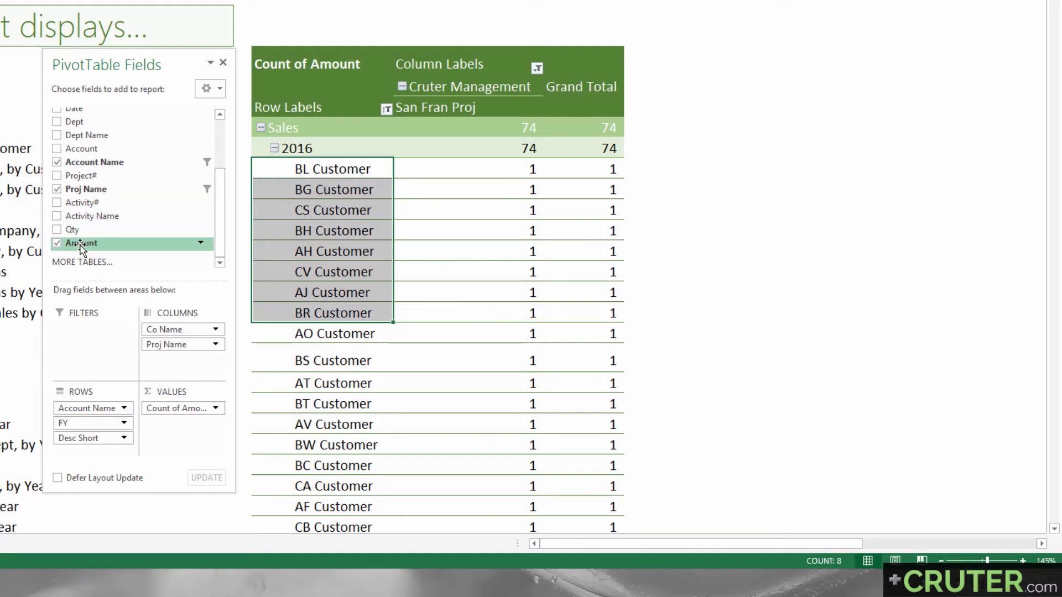
{"action": "left_click_drag", "start_coordinate": [81, 247], "coordinate": [176, 423]}
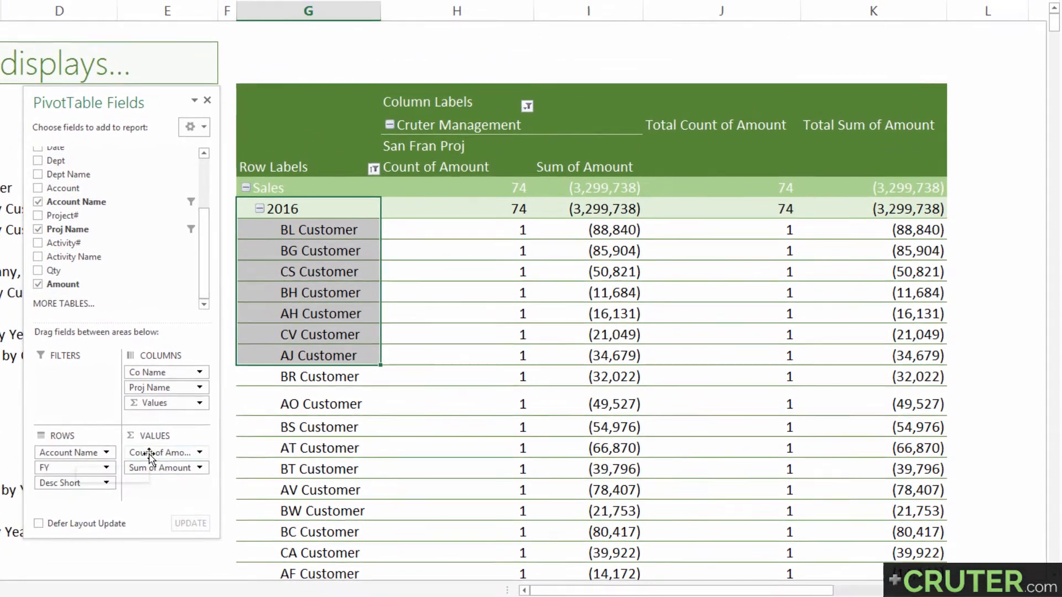
{"action": "left_click", "coordinate": [158, 454]}
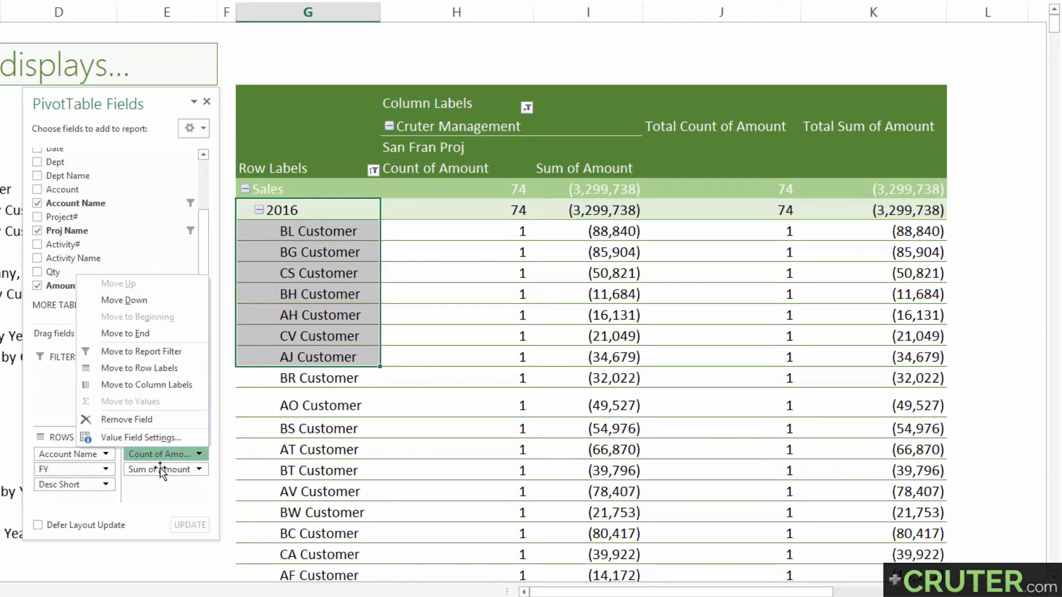
{"action": "left_click", "coordinate": [153, 470]}
{"action": "left_click", "coordinate": [157, 489]}
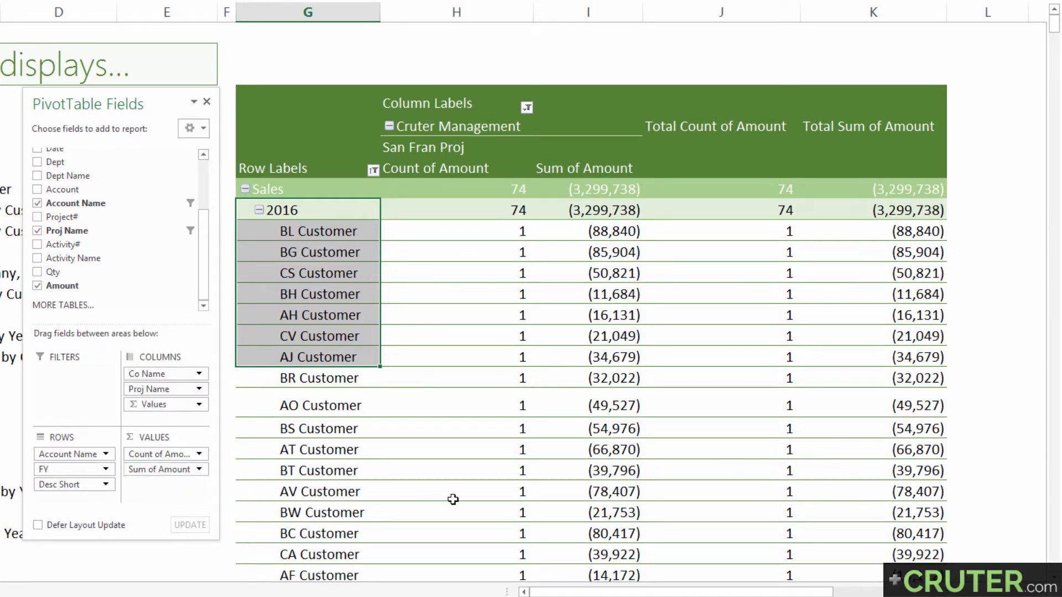
{"action": "left_click", "coordinate": [362, 190]}
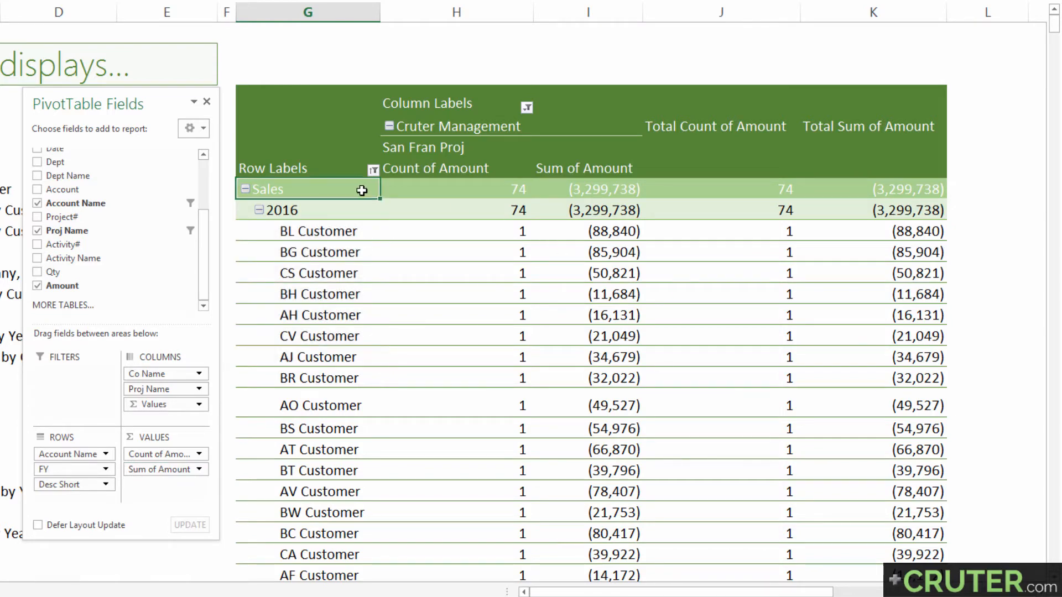
{"action": "left_click_drag", "start_coordinate": [331, 234], "coordinate": [495, 237]}
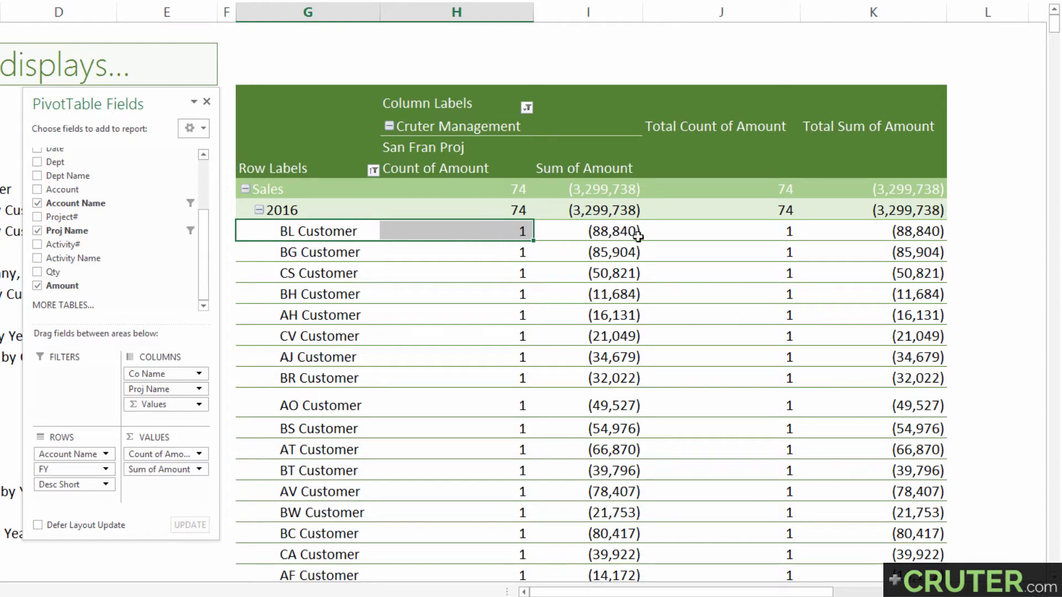
{"action": "left_click", "coordinate": [570, 233]}
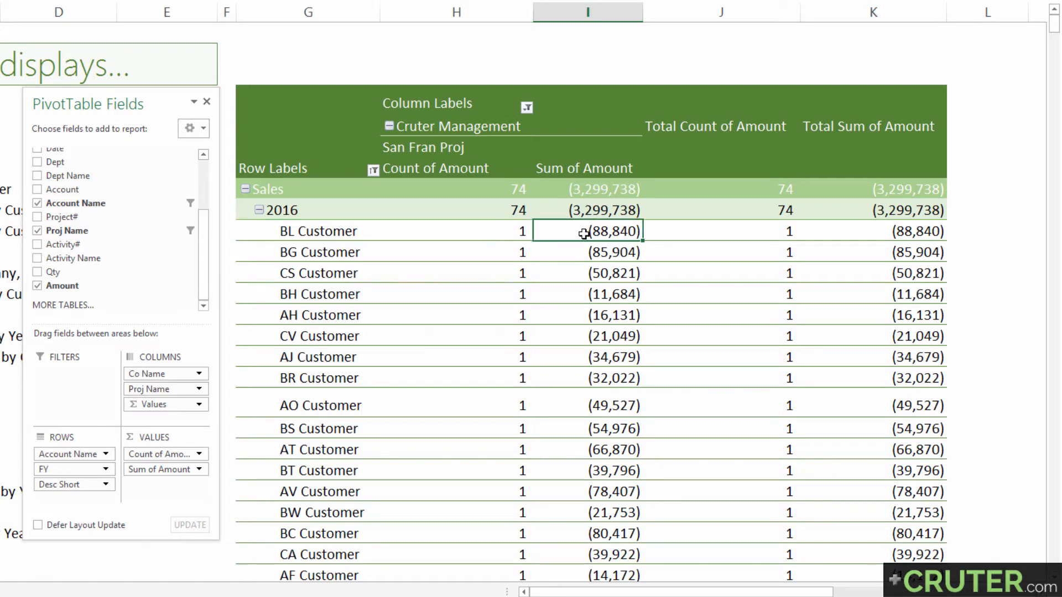
{"action": "left_click_drag", "start_coordinate": [340, 230], "coordinate": [339, 372]}
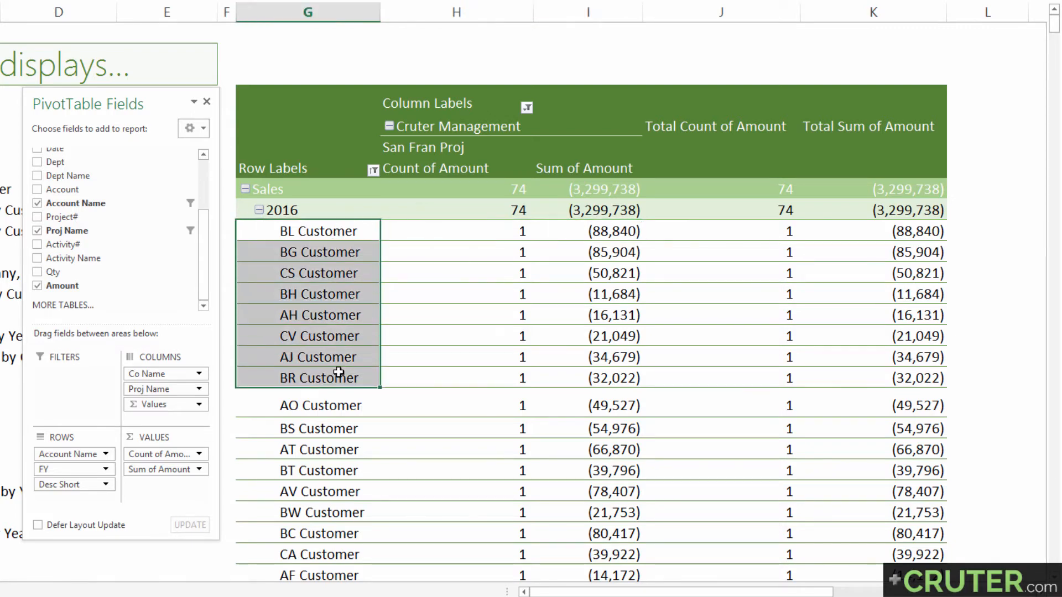
Start a Top 10 value filter on the Desc Short row field and set it to show Bottom items
{"action": "left_click", "coordinate": [374, 171]}
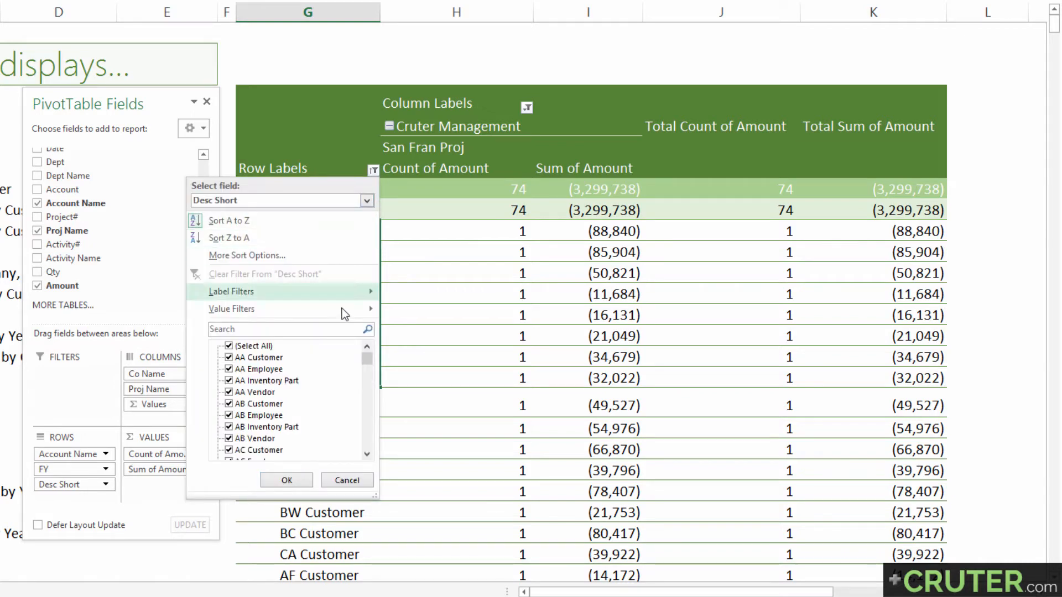
{"action": "mouse_move", "coordinate": [256, 318]}
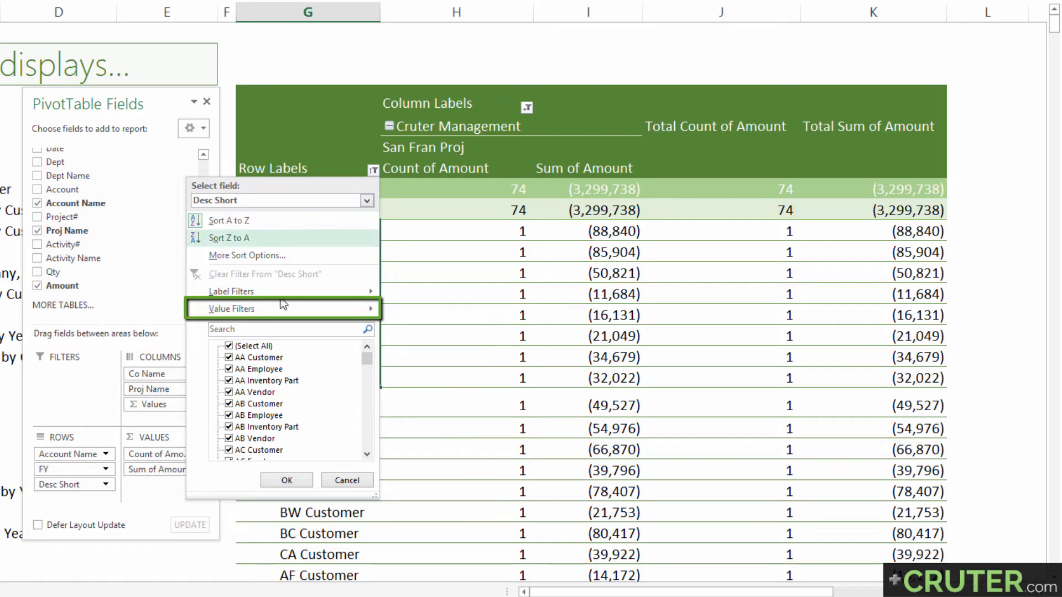
{"action": "mouse_move", "coordinate": [283, 307]}
{"action": "left_click", "coordinate": [427, 472]}
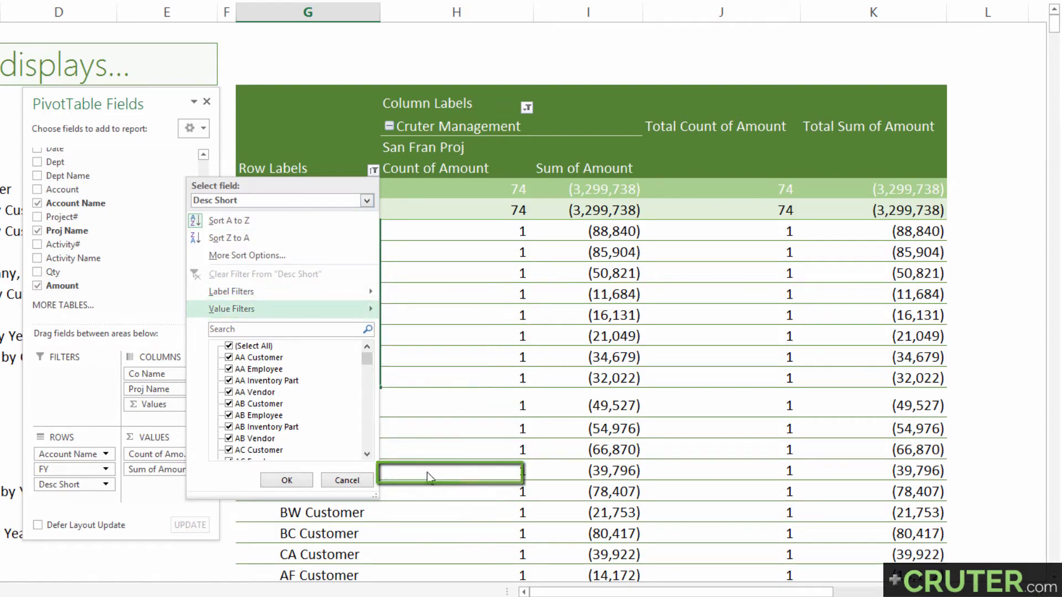
{"action": "left_click_drag", "start_coordinate": [353, 253], "coordinate": [355, 297]}
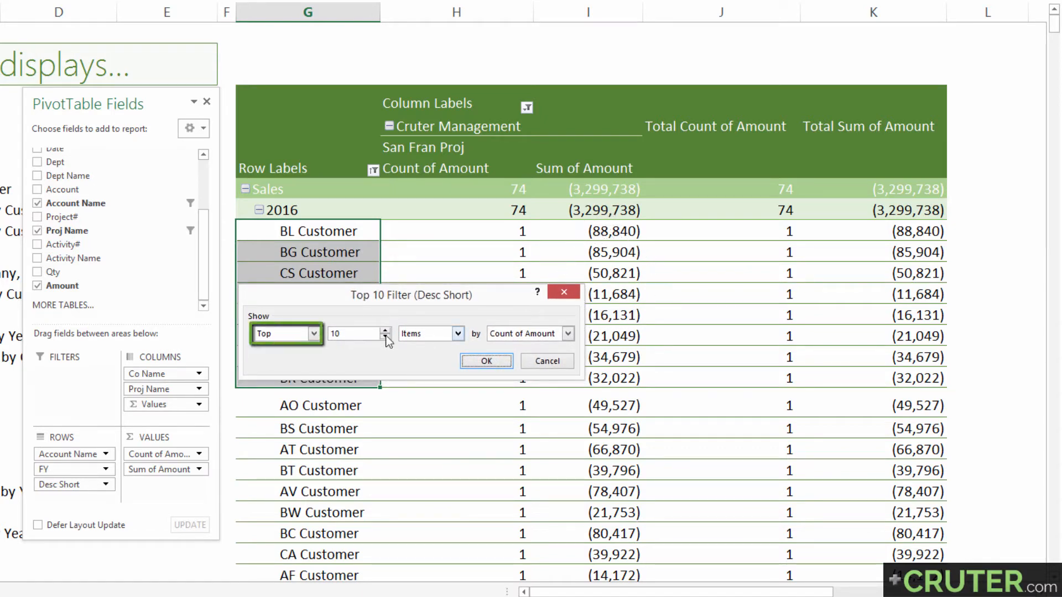
{"action": "left_click", "coordinate": [314, 334]}
{"action": "left_click", "coordinate": [292, 359]}
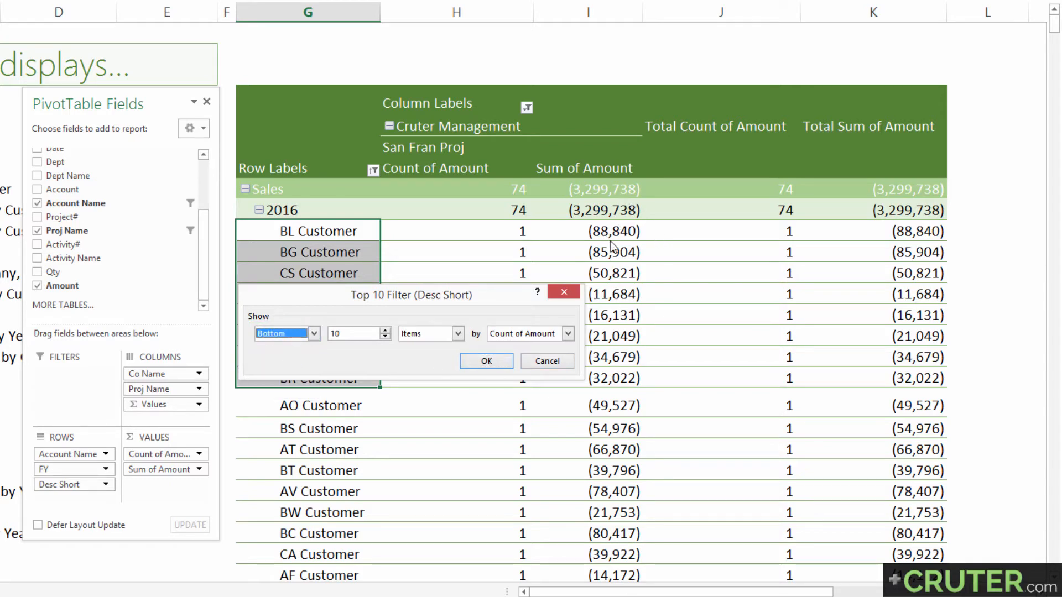
Limit the Desc Short Bottom filter to 5 items by Sum of Amount and apply it
{"action": "left_click", "coordinate": [316, 335]}
{"action": "left_click", "coordinate": [314, 334]}
{"action": "key", "text": "Tab"}
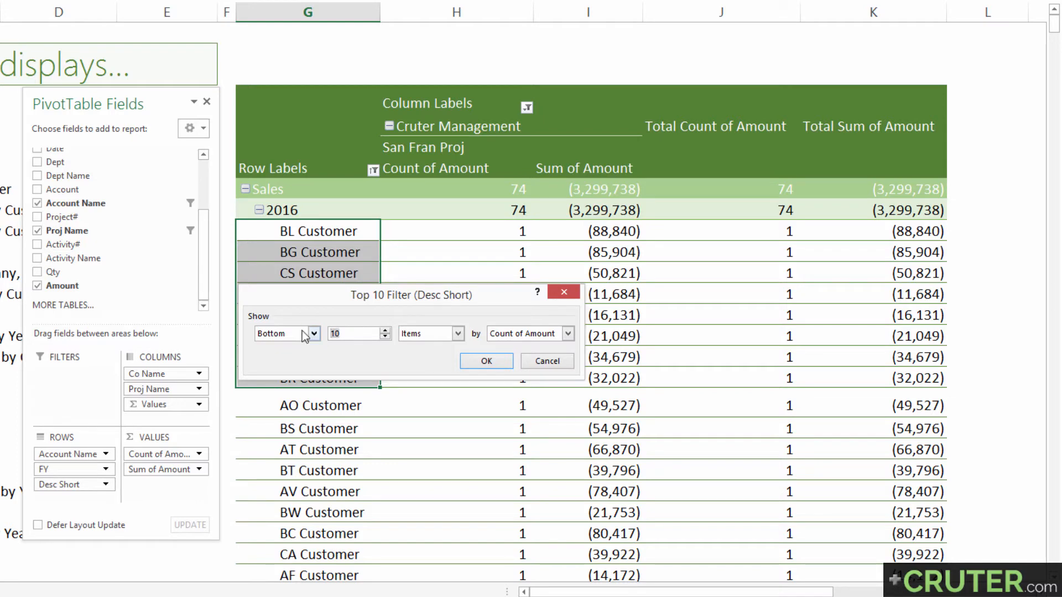
{"action": "type", "text": "5"}
{"action": "key", "text": "Tab"}
{"action": "key", "text": "Tab"}
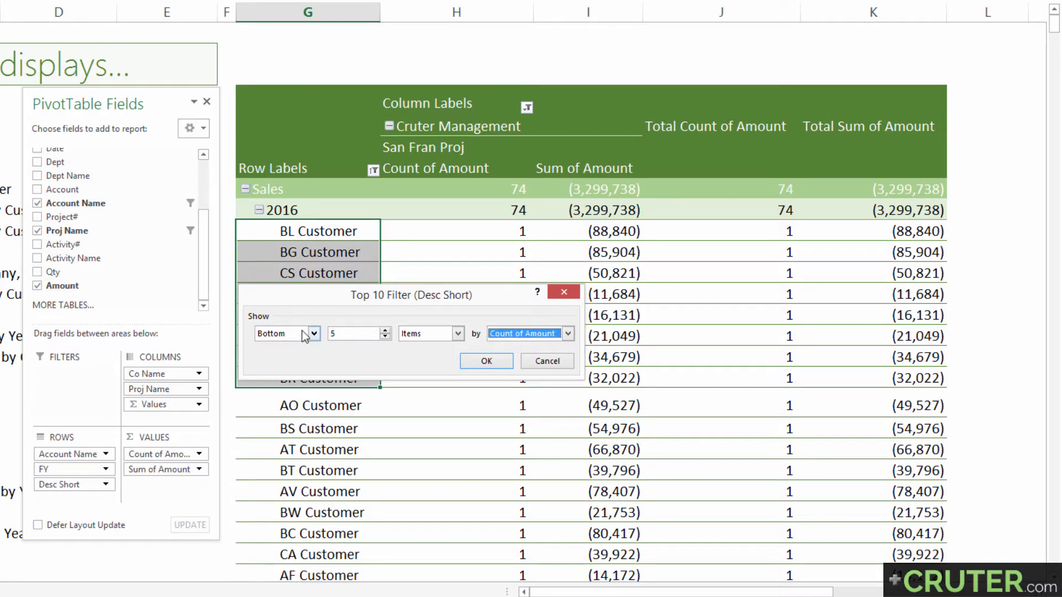
{"action": "key", "text": "alt+Down"}
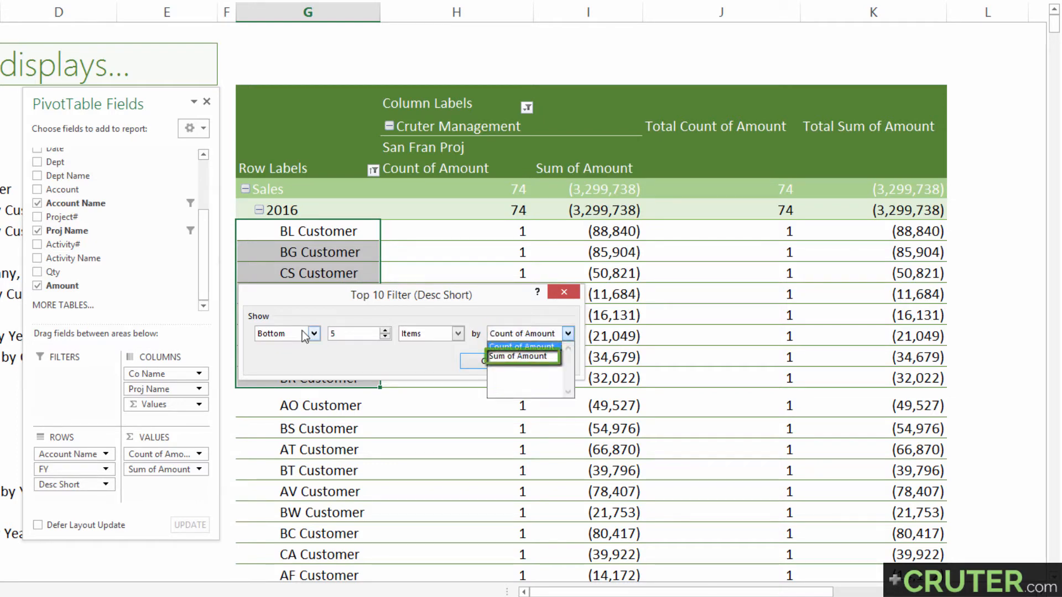
{"action": "key", "text": "Down"}
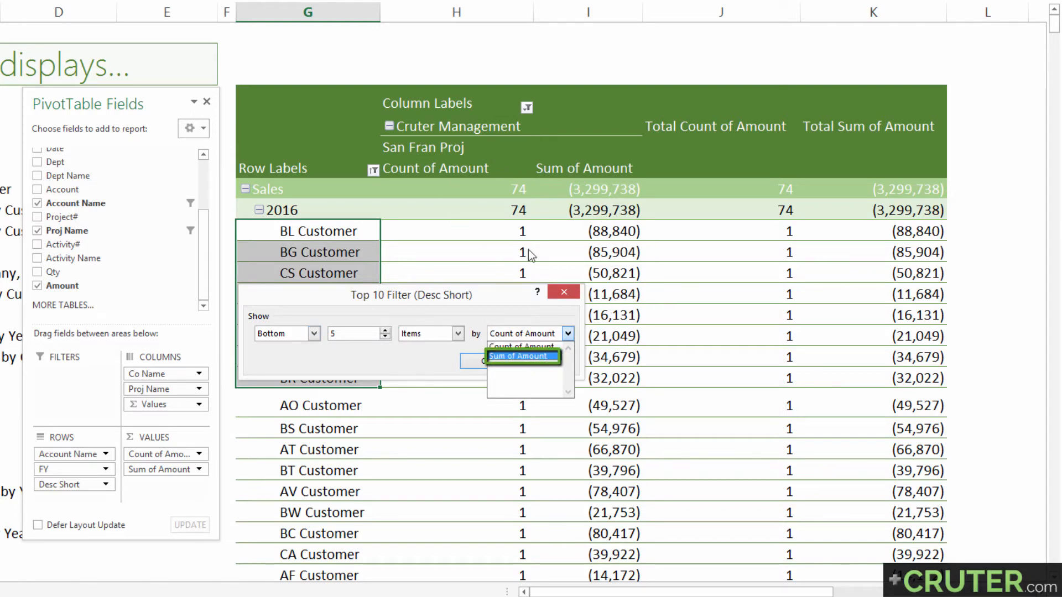
{"action": "left_click", "coordinate": [495, 356]}
{"action": "left_click", "coordinate": [483, 360]}
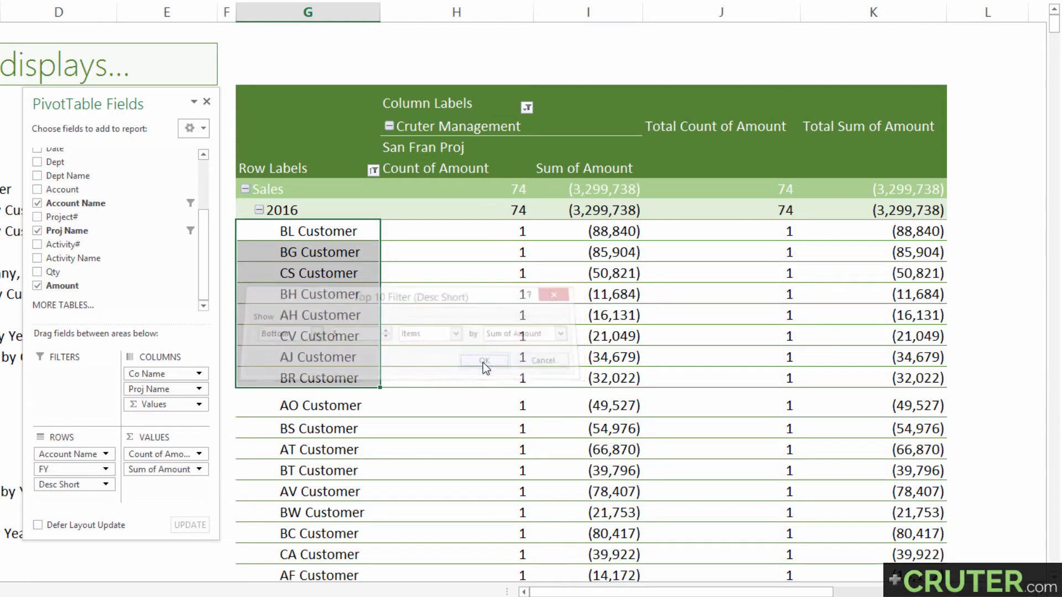
Examine the transaction counts and sales sums of the filtered customers, including BJ Customer and BM Customer
{"action": "left_click", "coordinate": [338, 235]}
{"action": "left_click", "coordinate": [330, 222]}
{"action": "left_click_drag", "start_coordinate": [330, 235], "coordinate": [327, 309]}
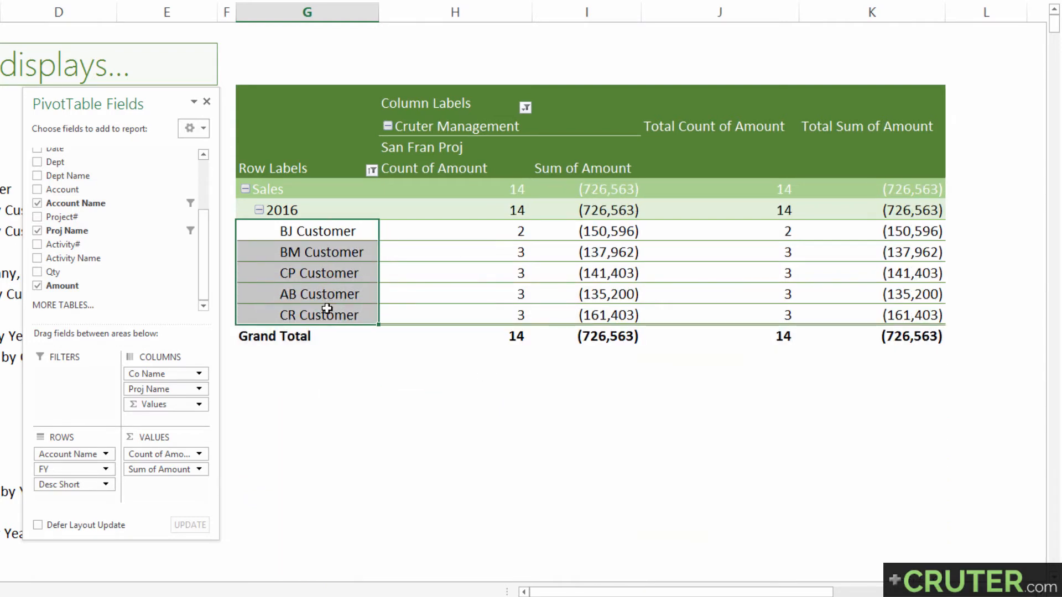
{"action": "left_click_drag", "start_coordinate": [298, 232], "coordinate": [609, 235]}
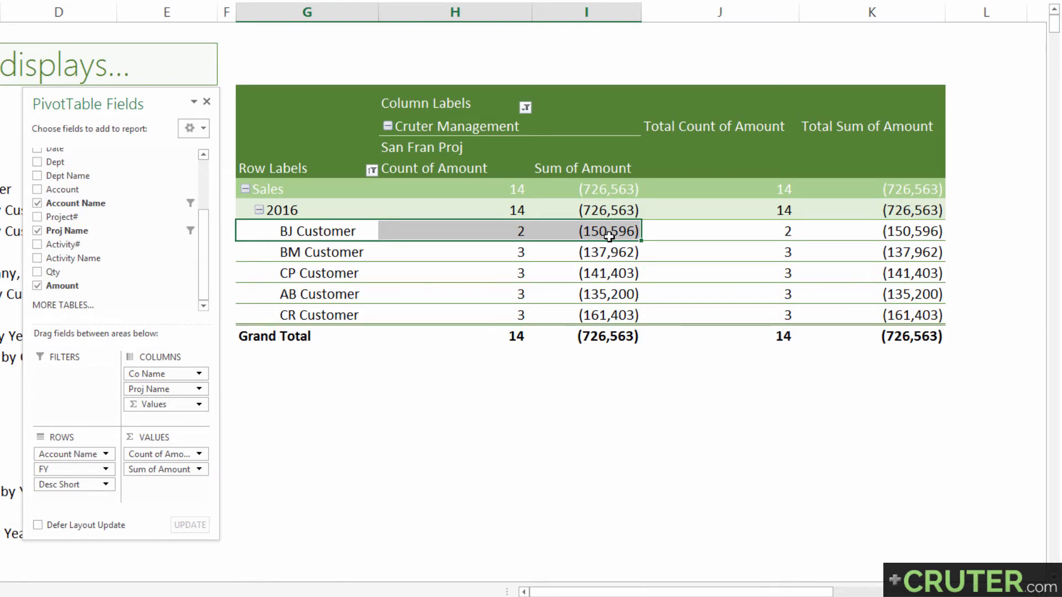
{"action": "left_click", "coordinate": [508, 235]}
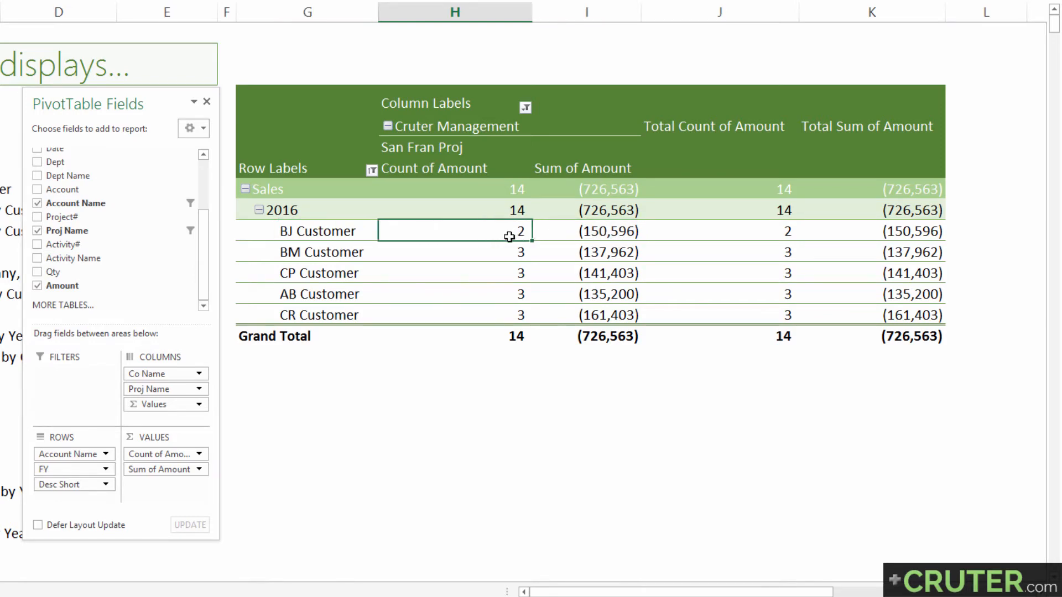
{"action": "left_click_drag", "start_coordinate": [308, 251], "coordinate": [600, 256]}
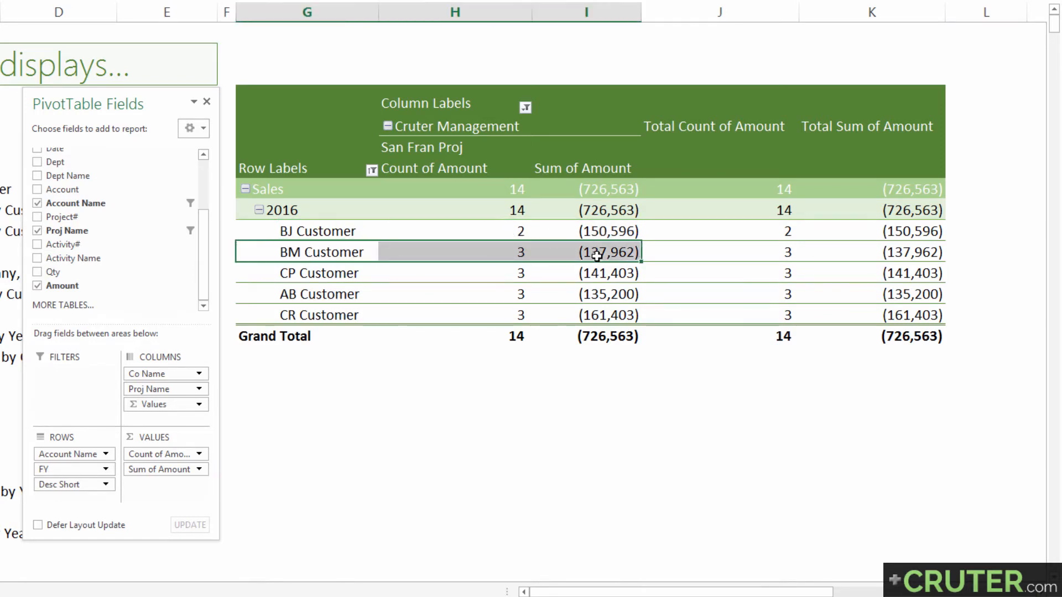
{"action": "left_click", "coordinate": [513, 251]}
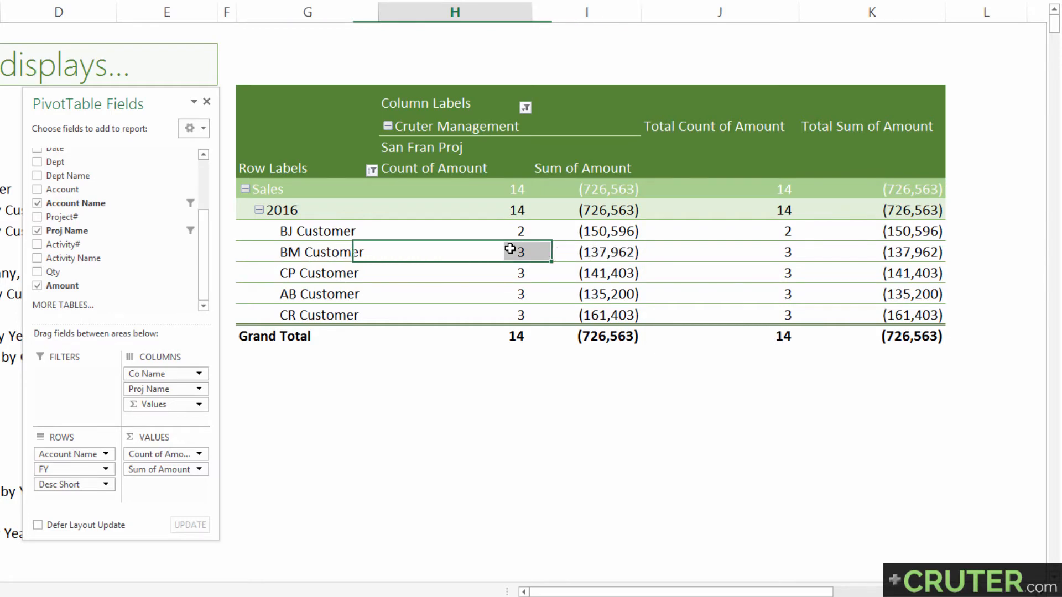
Examine the Total Count of Amount and Total Sum of Amount columns and their available options
{"action": "left_click", "coordinate": [713, 127]}
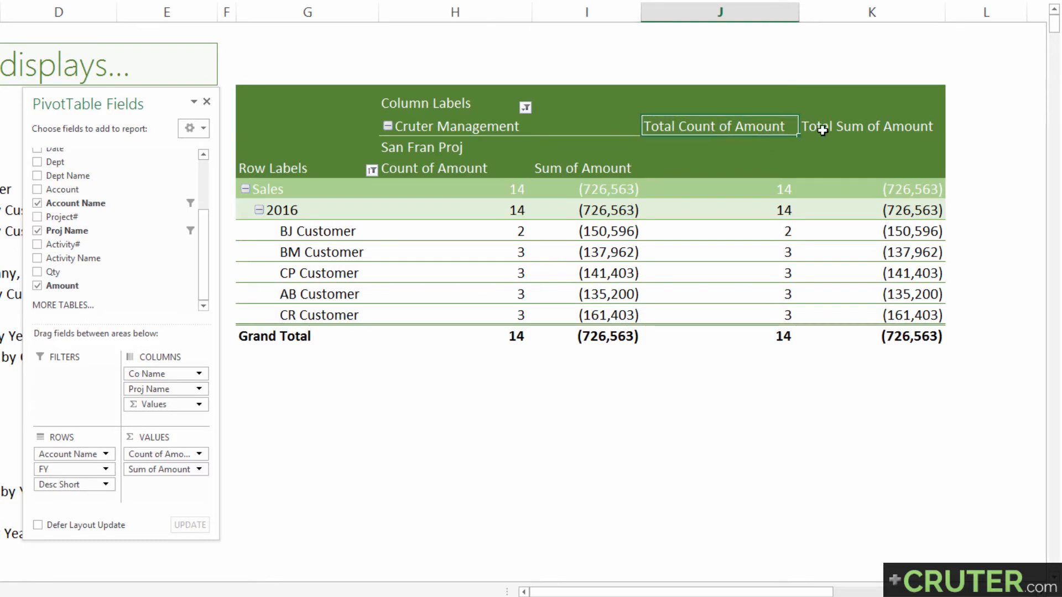
{"action": "left_click", "coordinate": [825, 130]}
{"action": "left_click", "coordinate": [739, 130]}
{"action": "left_click", "coordinate": [834, 128]}
{"action": "left_click", "coordinate": [708, 135]}
{"action": "left_click", "coordinate": [707, 135]}
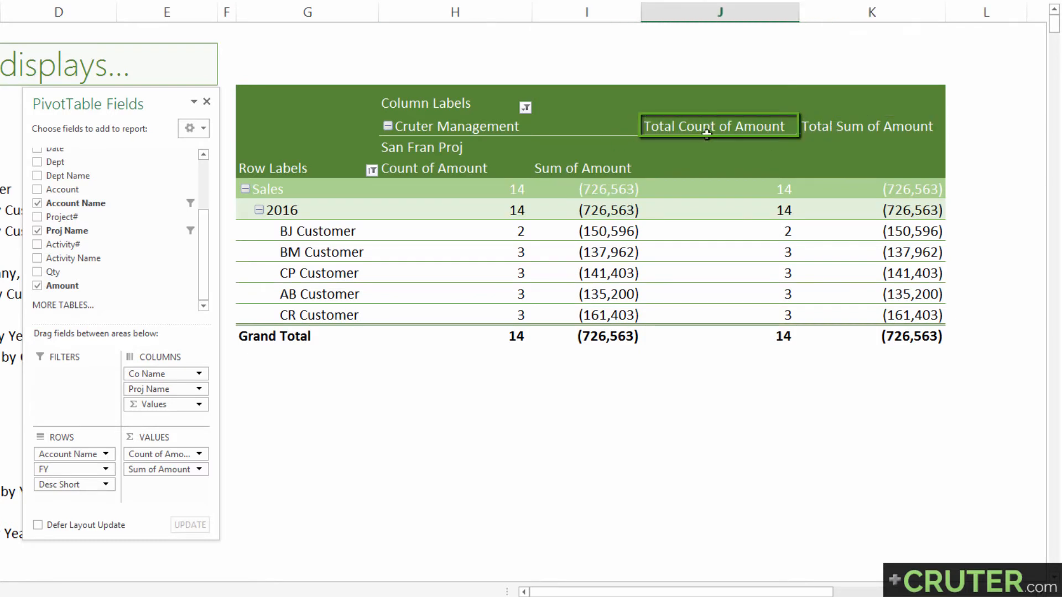
{"action": "right_click", "coordinate": [723, 128]}
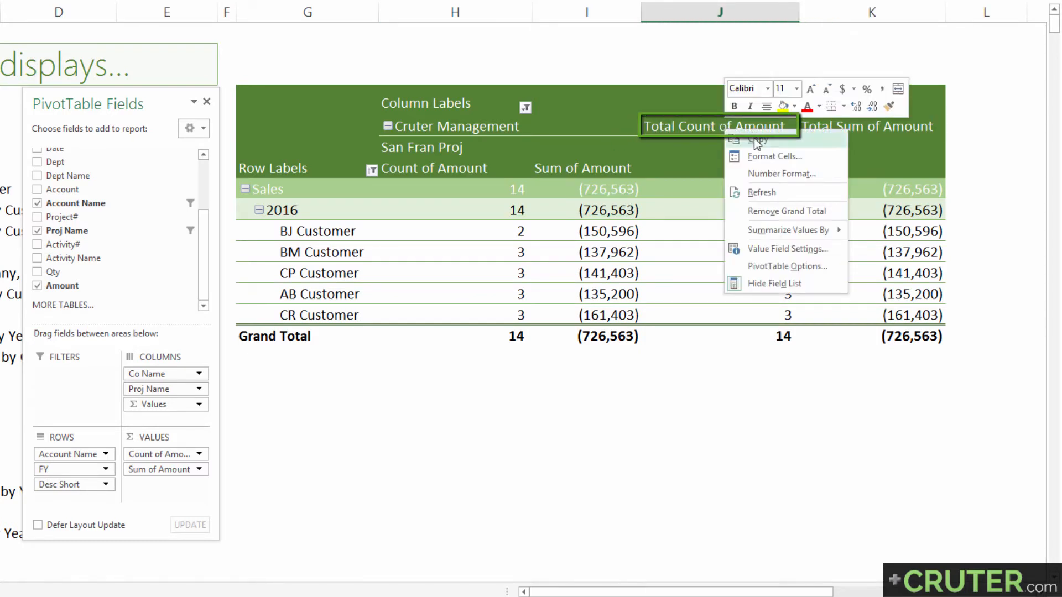
{"action": "left_click", "coordinate": [680, 123]}
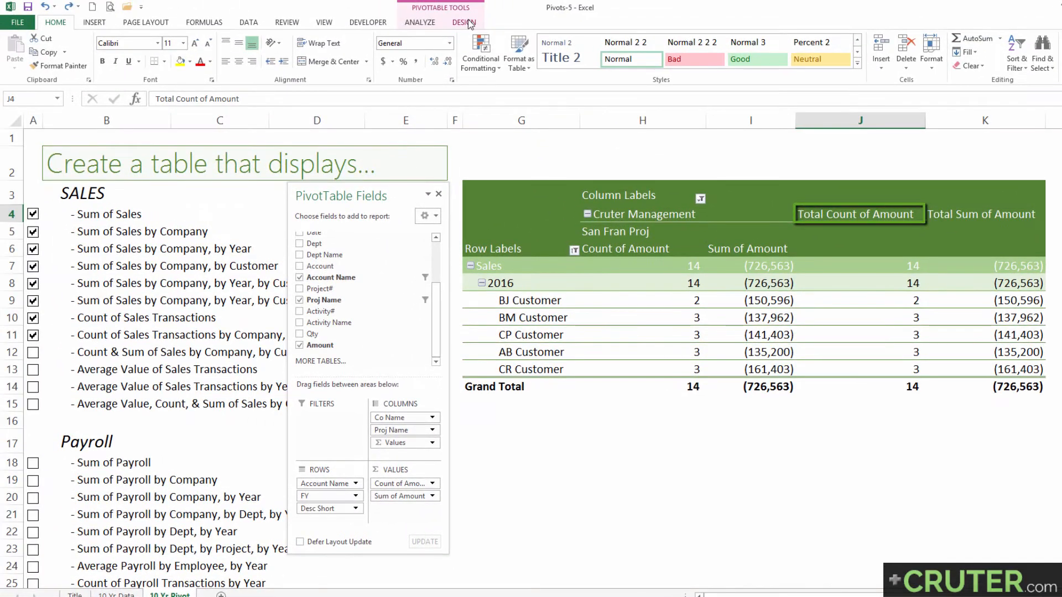
Set the pivot table's grand totals to On for Columns Only
{"action": "left_click", "coordinate": [469, 24]}
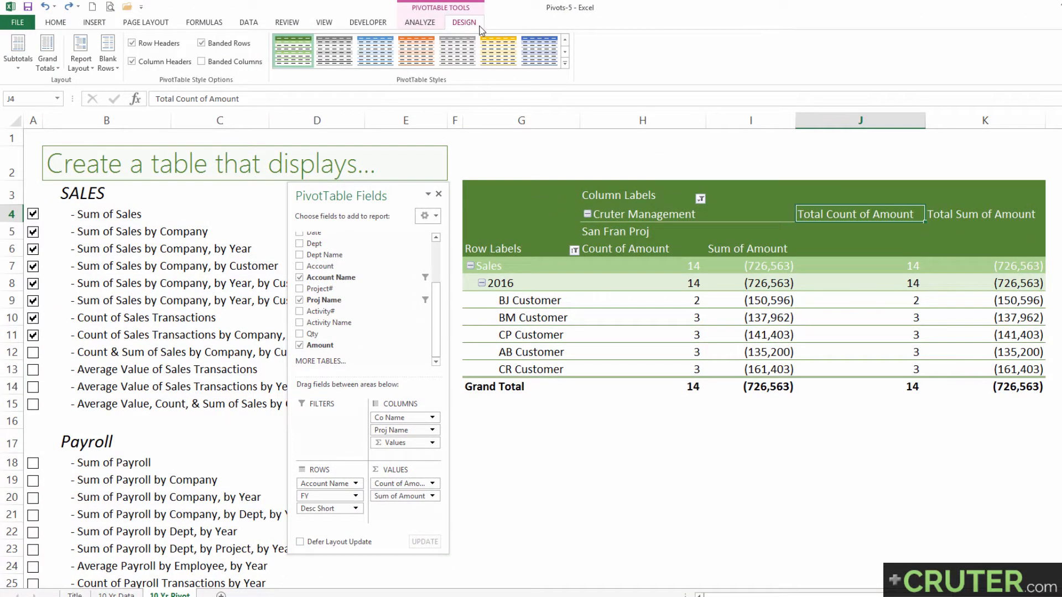
{"action": "left_click", "coordinate": [46, 56]}
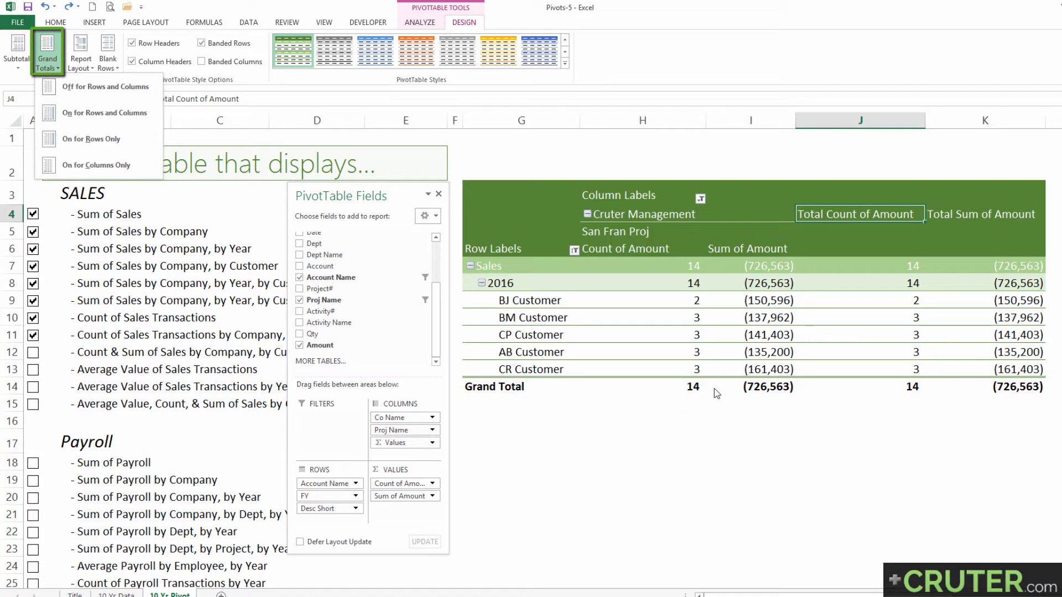
{"action": "left_click", "coordinate": [98, 168]}
Narrow column J next to the pivot table's Sum of Amount column
{"action": "left_click", "coordinate": [849, 230]}
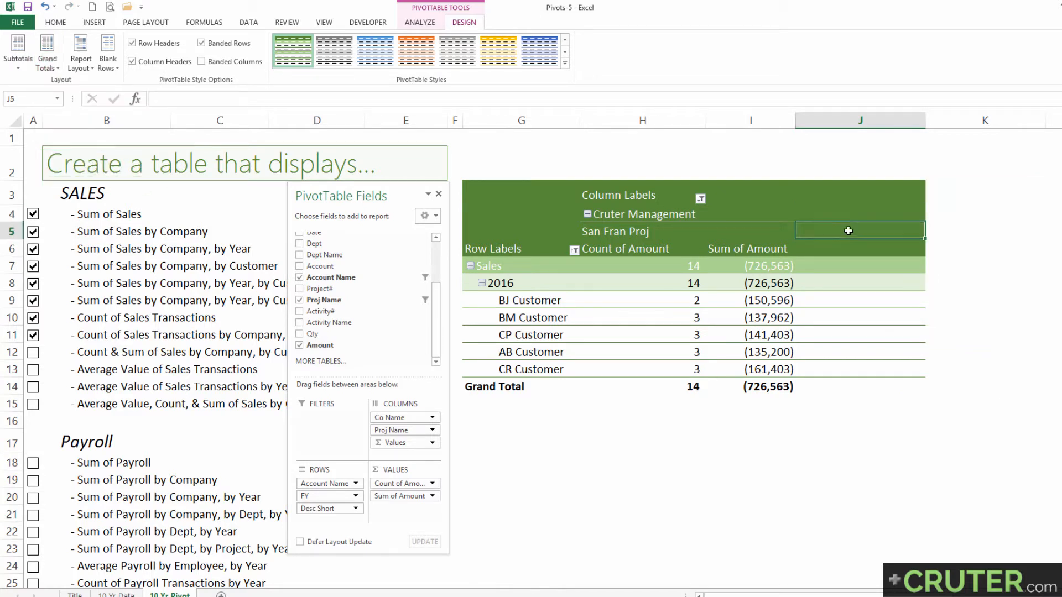
{"action": "left_click_drag", "start_coordinate": [848, 199], "coordinate": [873, 369]}
{"action": "key", "text": "ctrl+z"}
{"action": "left_click_drag", "start_coordinate": [926, 118], "coordinate": [820, 118]}
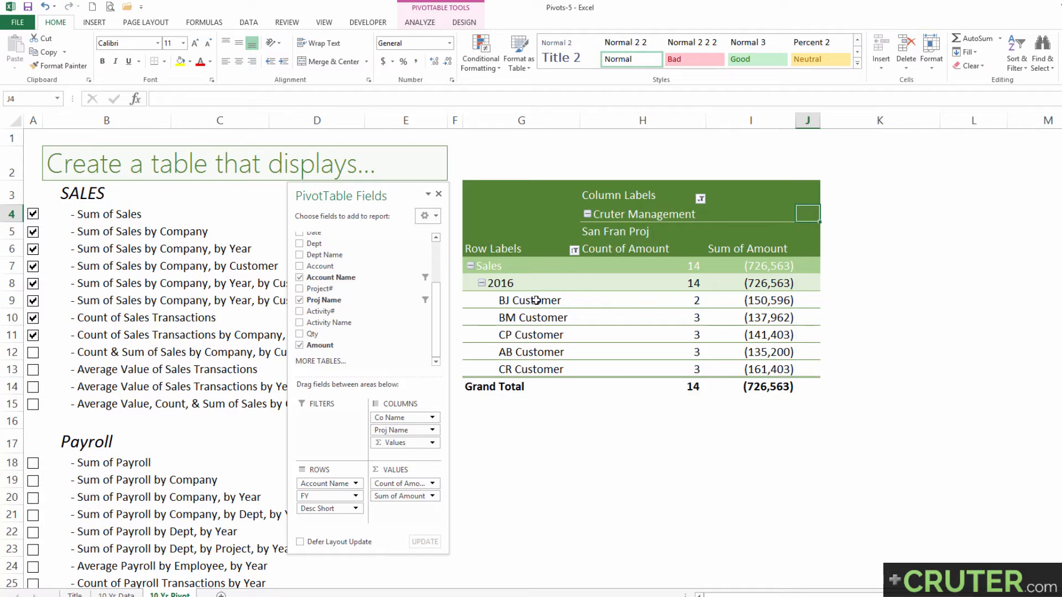
Examine the 2016 totals and the transaction counts and sum for customers such as BM Customer and CP Customer
{"action": "left_click_drag", "start_coordinate": [523, 316], "coordinate": [667, 318]}
{"action": "left_click", "coordinate": [668, 319]}
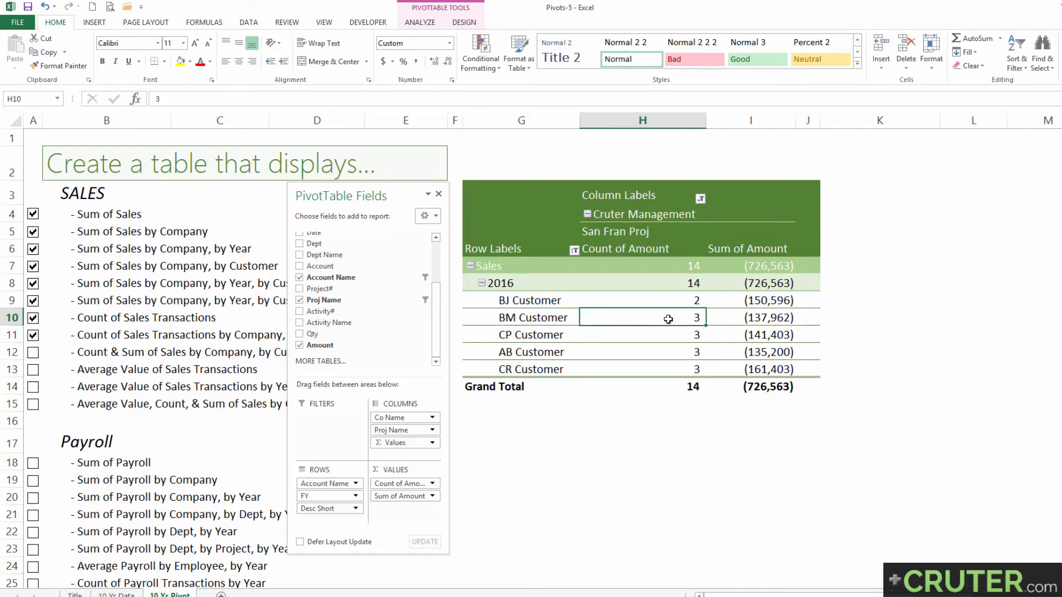
{"action": "left_click", "coordinate": [742, 317]}
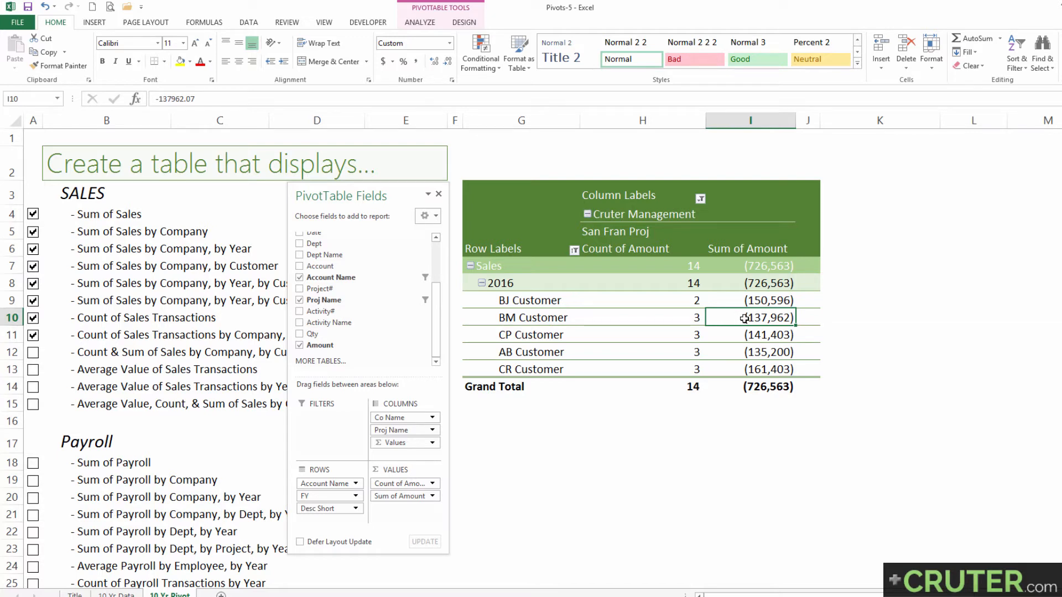
{"action": "left_click", "coordinate": [752, 284]}
{"action": "left_click", "coordinate": [668, 284]}
{"action": "left_click_drag", "start_coordinate": [678, 301], "coordinate": [688, 322]}
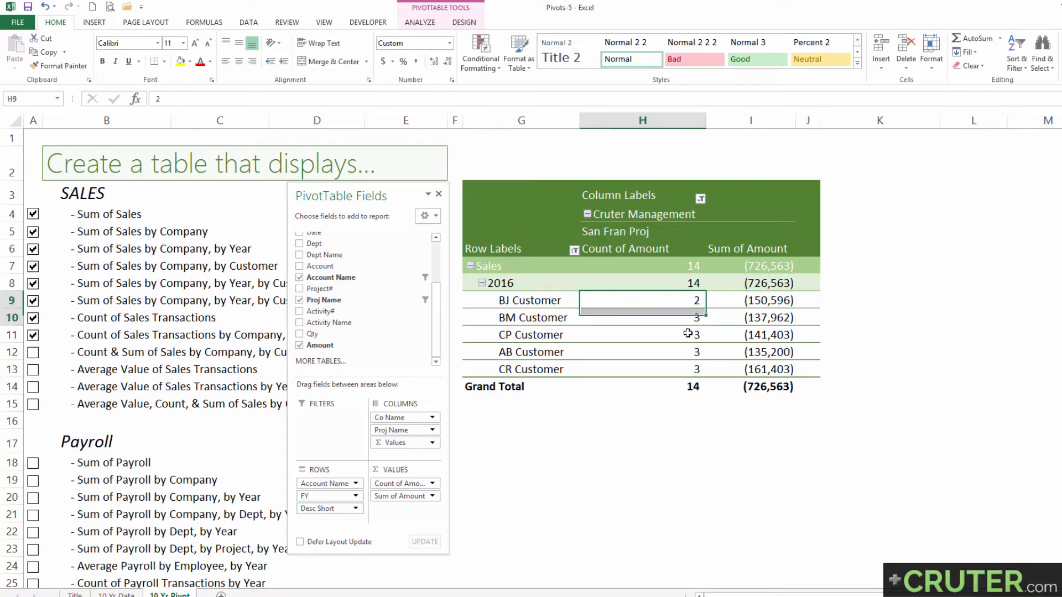
{"action": "left_click", "coordinate": [689, 334]}
Drill down into BM Customer's Sum of Amount on a new sheet and look through the underlying transaction records
{"action": "left_click", "coordinate": [751, 318]}
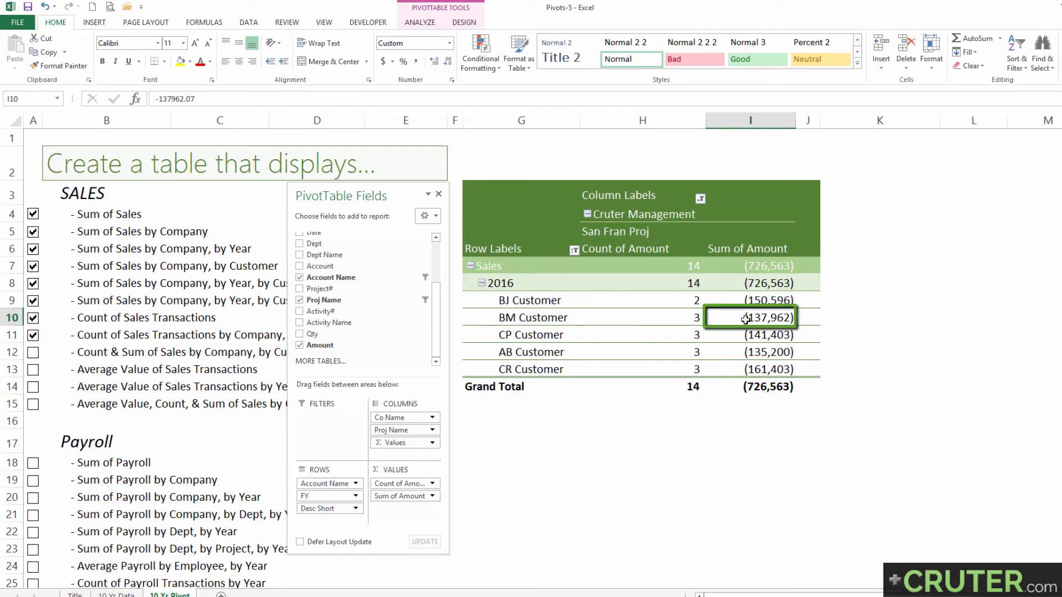
{"action": "double_click", "coordinate": [740, 318]}
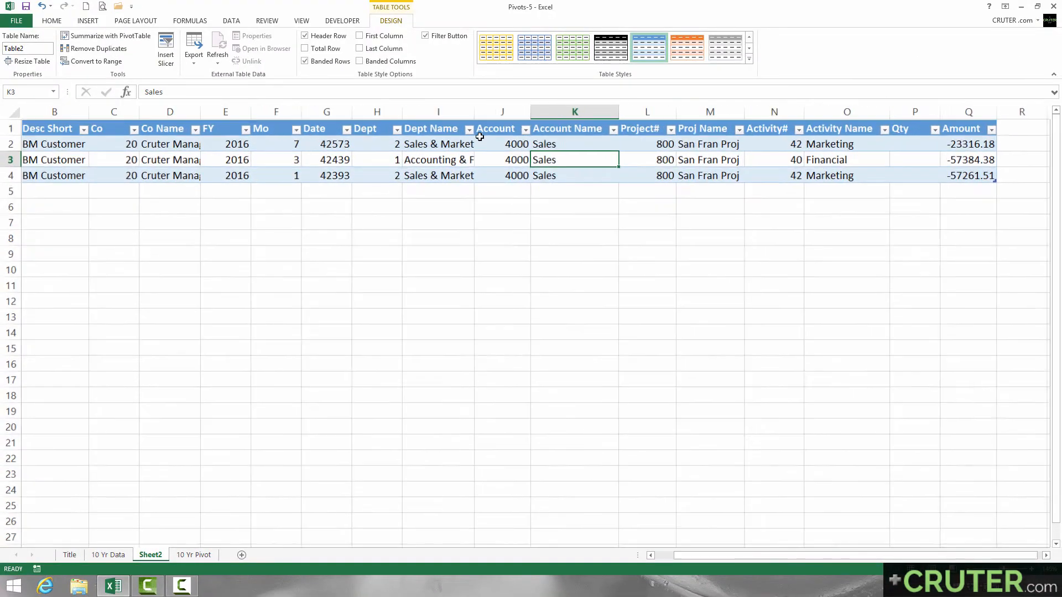
{"action": "scroll", "coordinate": [480, 137], "scroll_direction": "up", "scroll_amount": 2}
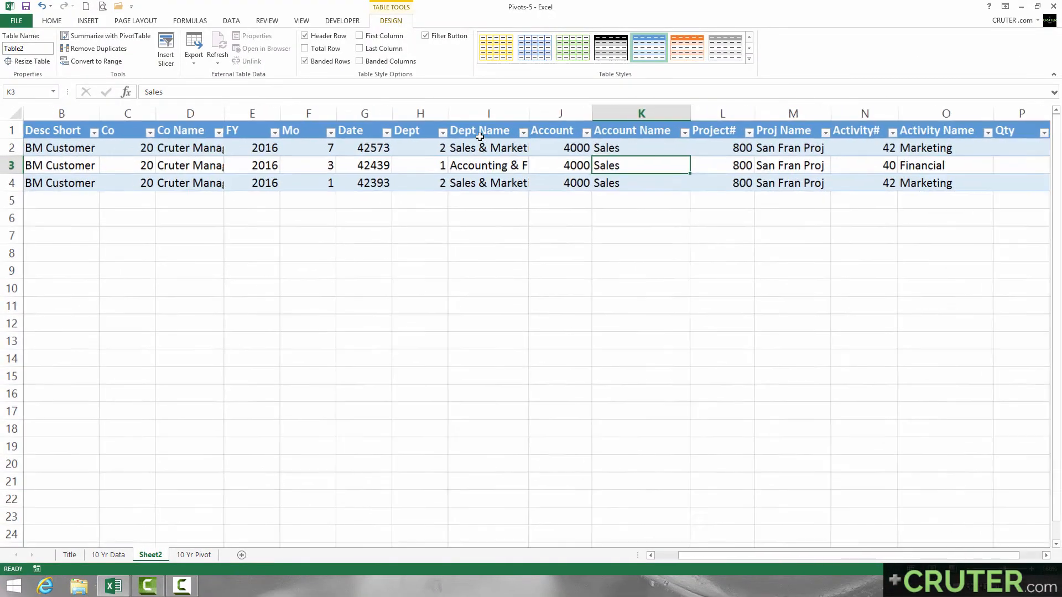
{"action": "left_click_drag", "start_coordinate": [783, 146], "coordinate": [961, 148]}
{"action": "left_click_drag", "start_coordinate": [810, 147], "coordinate": [815, 188]}
Add a sum beneath the Amount column and format its values with thousands separators and two decimals
{"action": "left_click", "coordinate": [926, 201]}
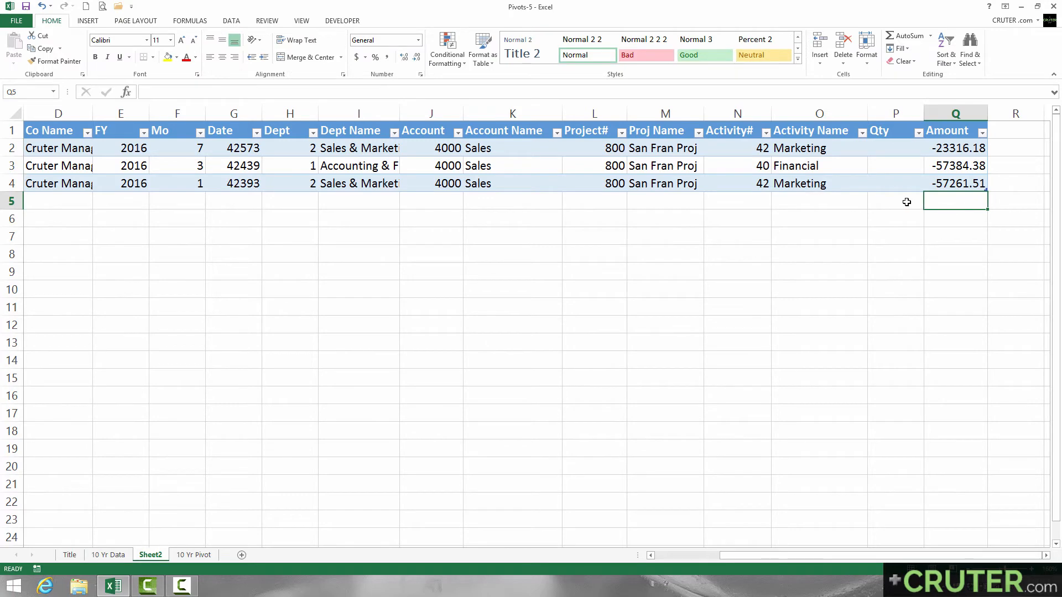
{"action": "key", "text": "alt+equal"}
{"action": "key", "text": "alt+equal"}
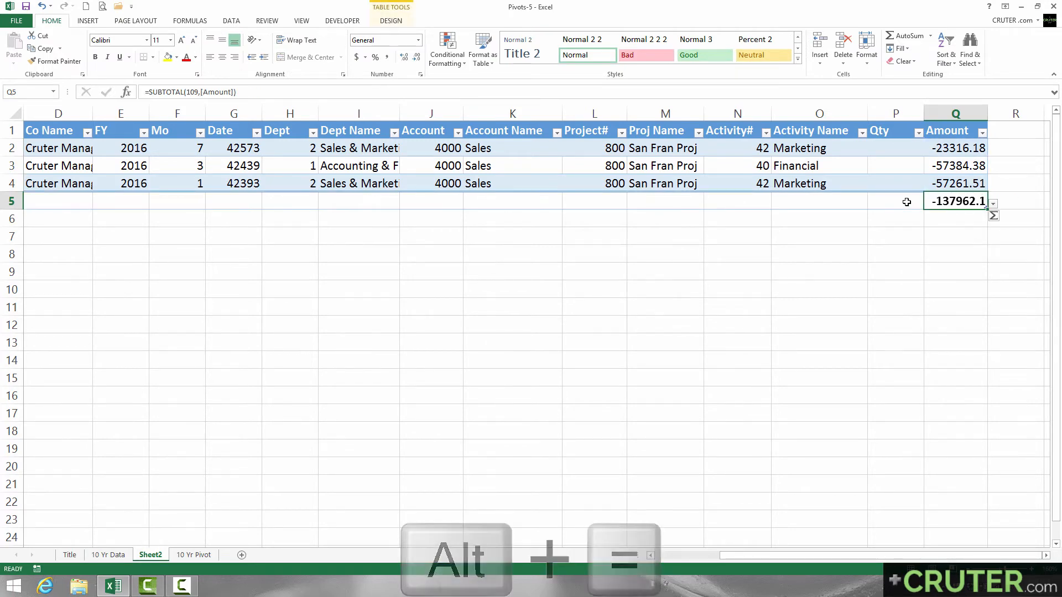
{"action": "key", "text": "ctrl+shift+Up"}
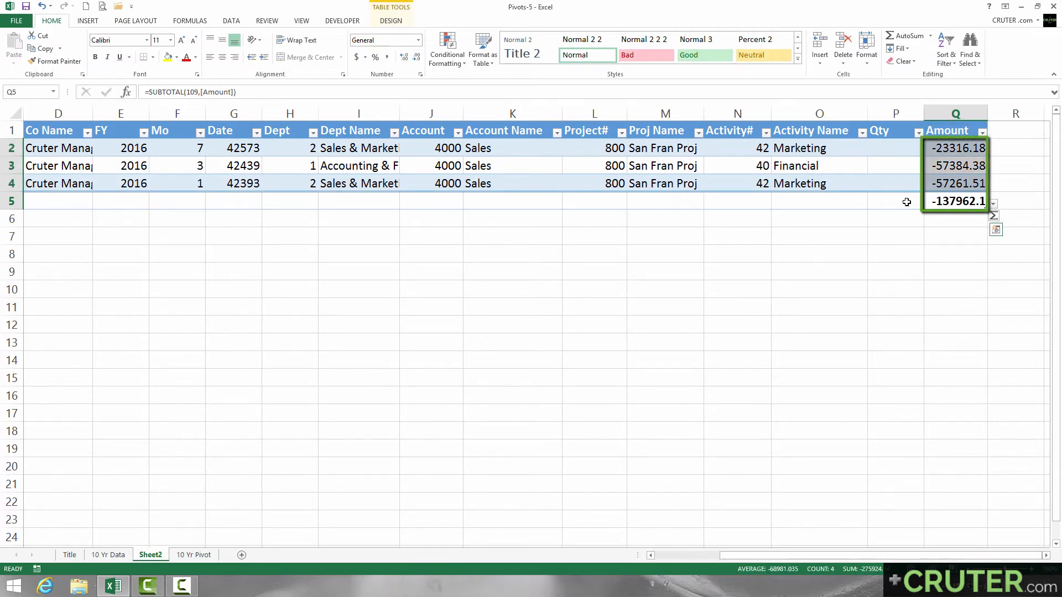
{"action": "key", "text": "ctrl+shift+1"}
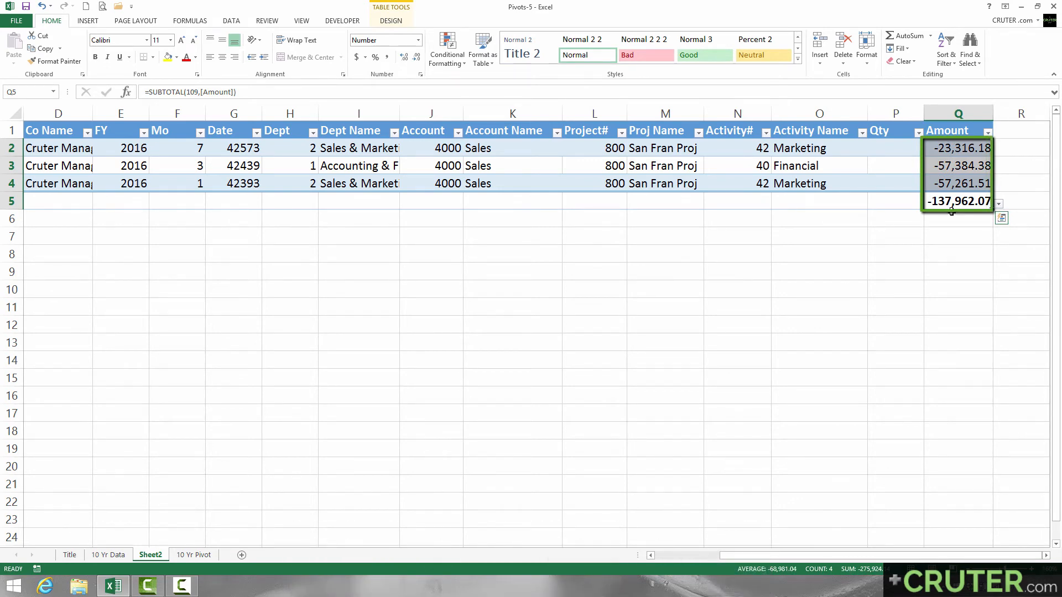
Return to the 10 Yr Pivot sheet and review the order of the customers' Sum of Amount values
{"action": "key", "text": "ctrl+Page_Down"}
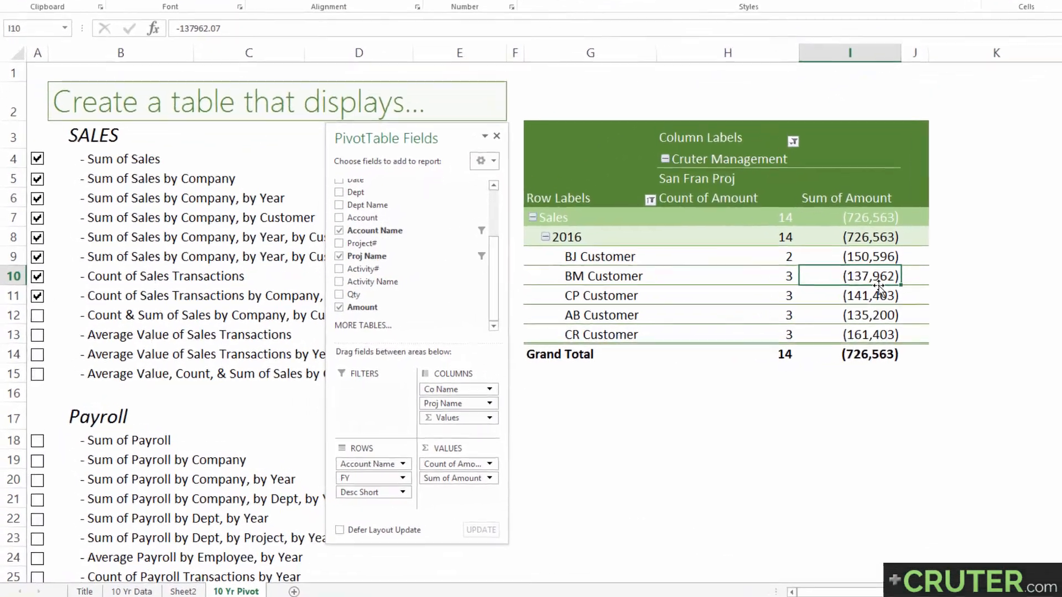
{"action": "left_click", "coordinate": [859, 257]}
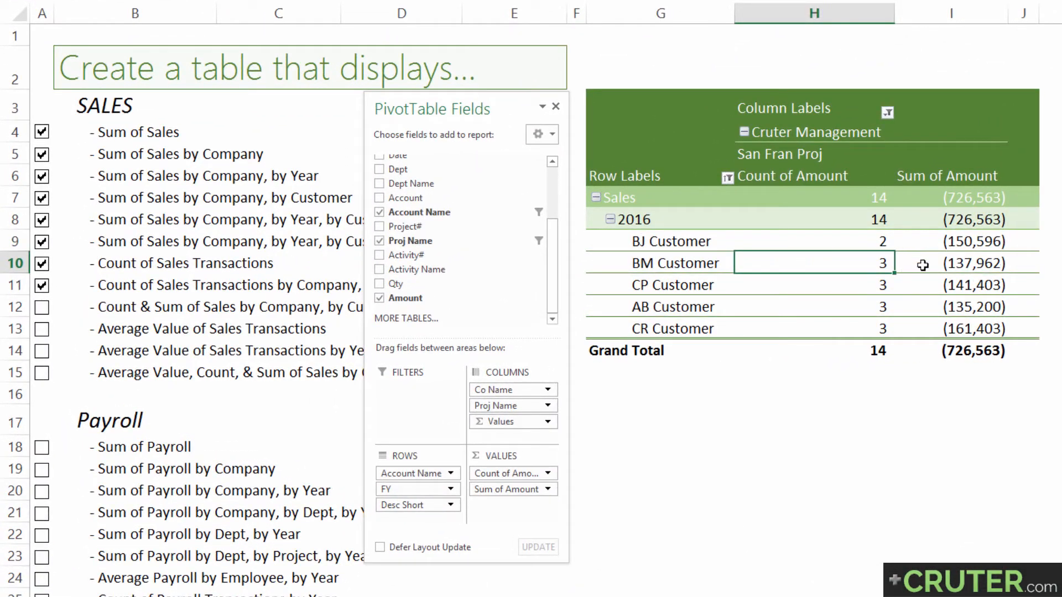
{"action": "left_click", "coordinate": [937, 262]}
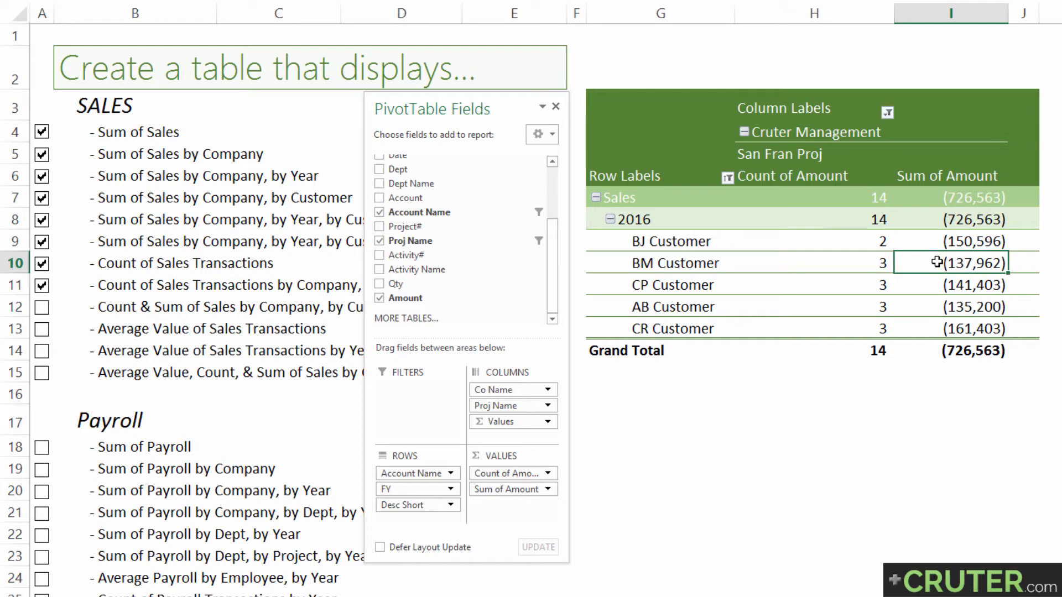
{"action": "left_click_drag", "start_coordinate": [934, 241], "coordinate": [937, 331]}
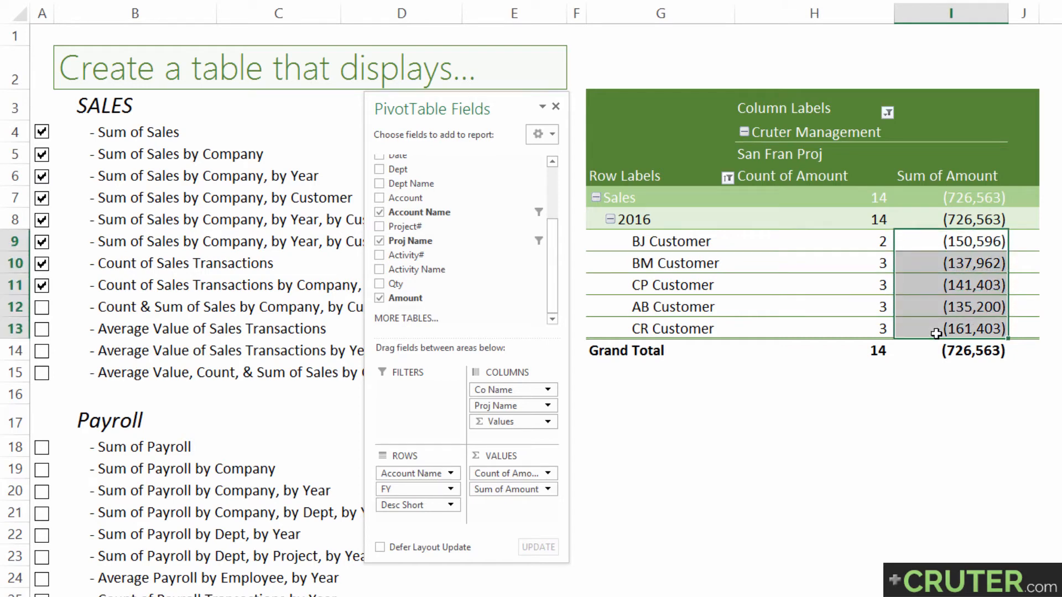
Sort the Desc Short row field in ascending order by Sum of Amount
{"action": "left_click", "coordinate": [728, 179]}
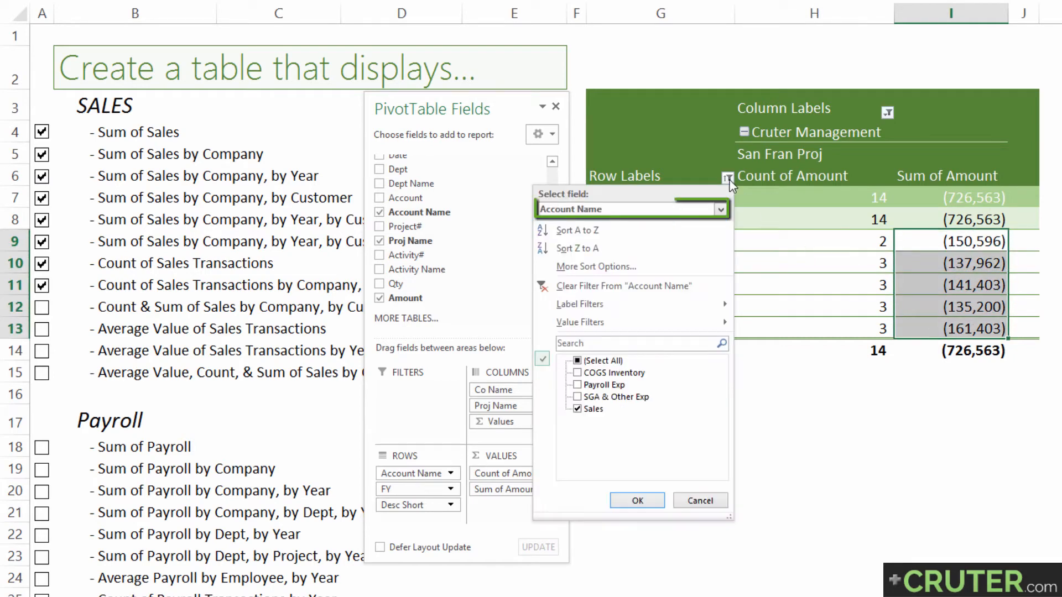
{"action": "left_click", "coordinate": [720, 209]}
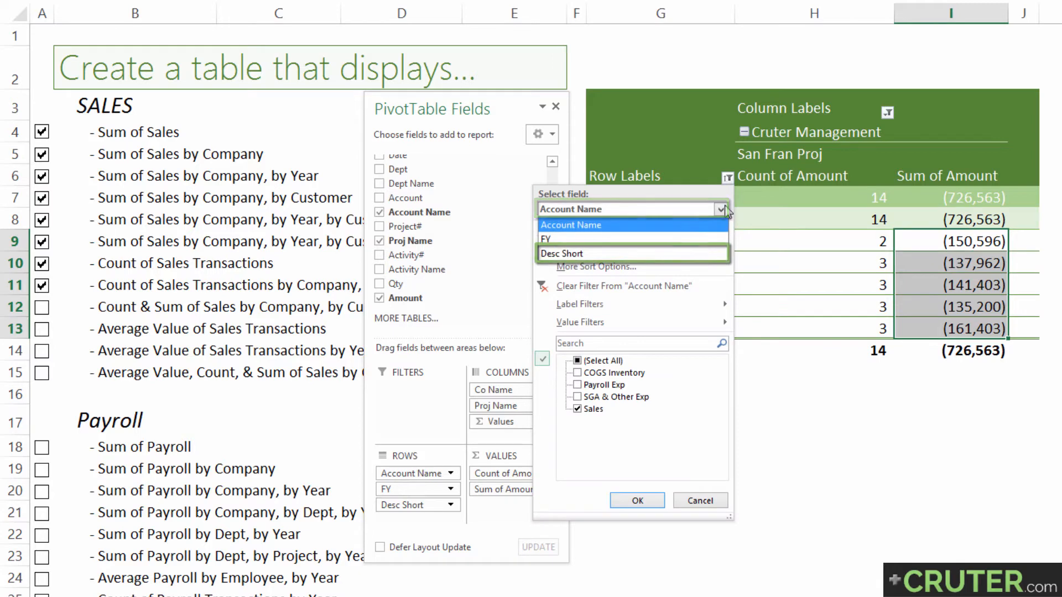
{"action": "left_click", "coordinate": [622, 256]}
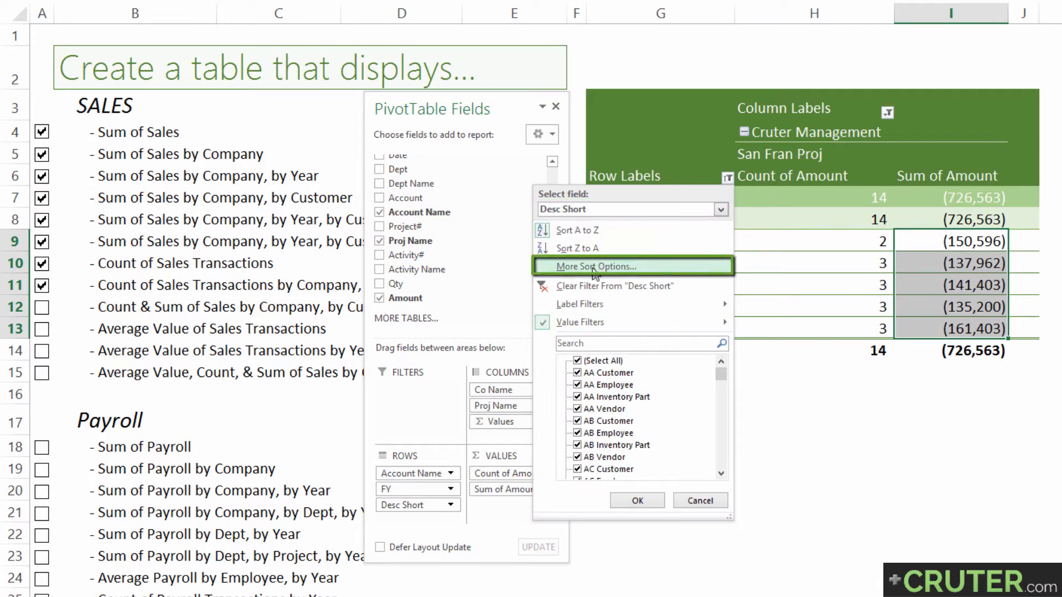
{"action": "left_click", "coordinate": [595, 269]}
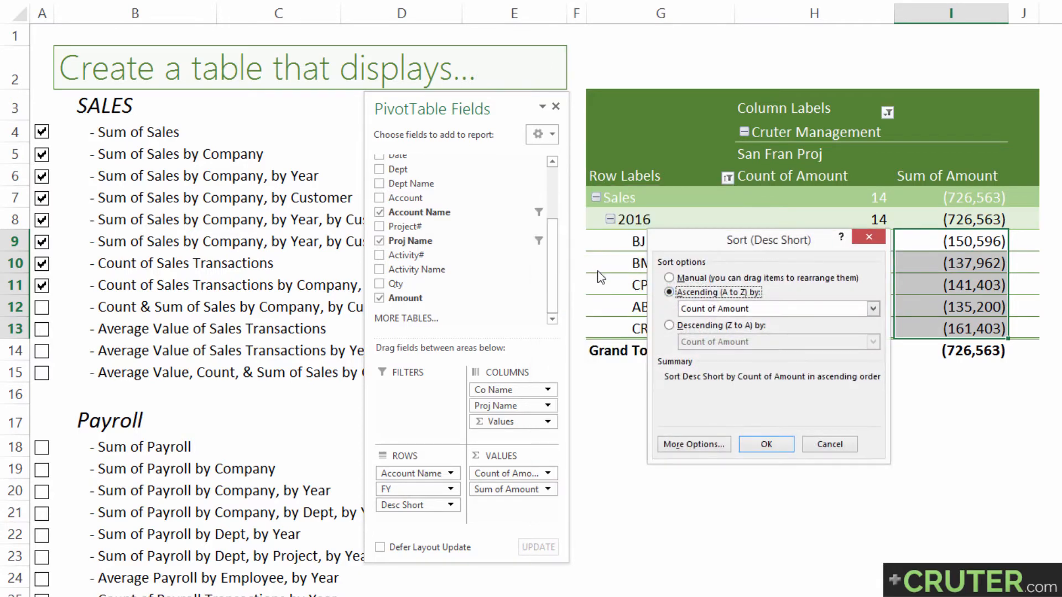
{"action": "left_click", "coordinate": [707, 310]}
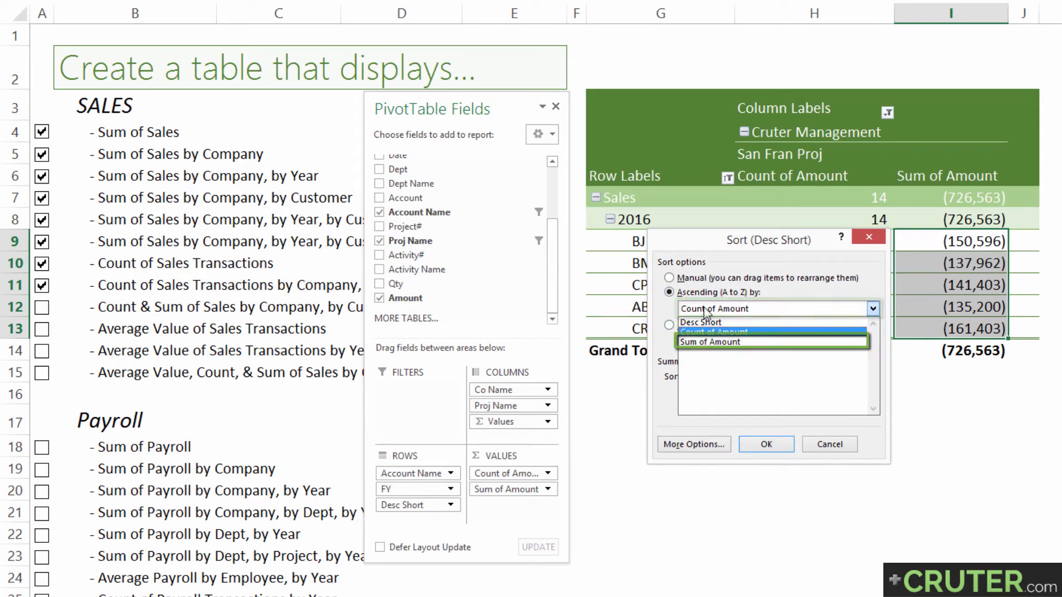
{"action": "left_click", "coordinate": [712, 342]}
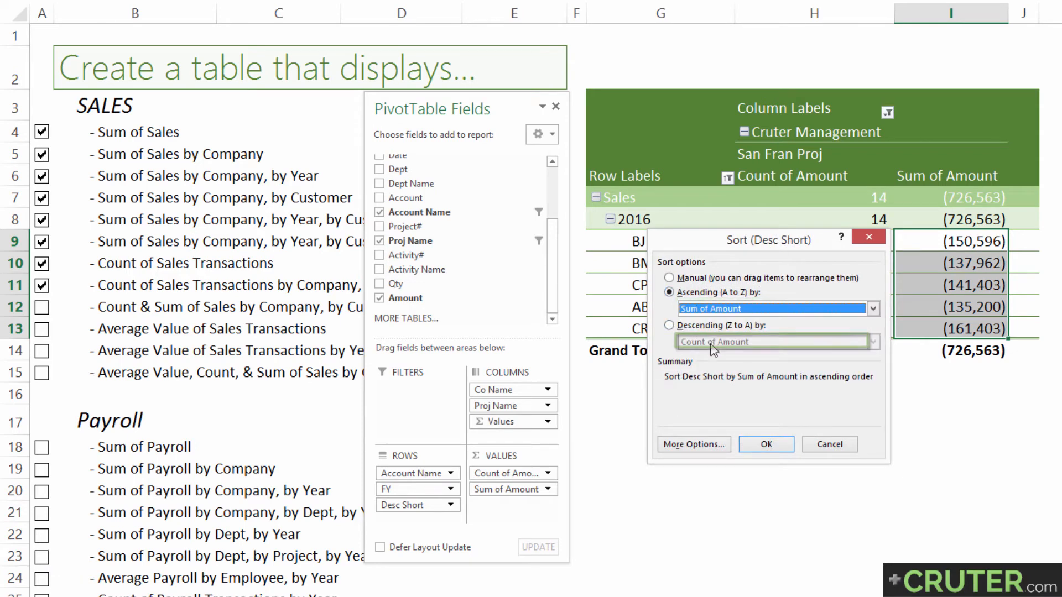
{"action": "left_click", "coordinate": [756, 446]}
Review the sorted sums and check off Count & Sum of Sales by Company, by Customer, by Year, by Project
{"action": "left_click", "coordinate": [945, 247]}
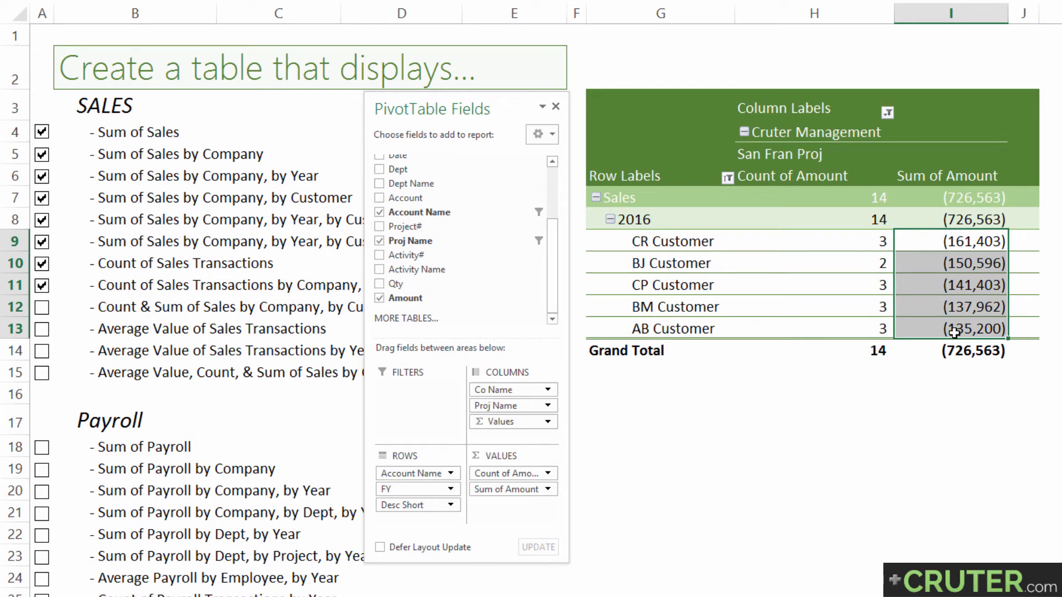
{"action": "left_click", "coordinate": [994, 328]}
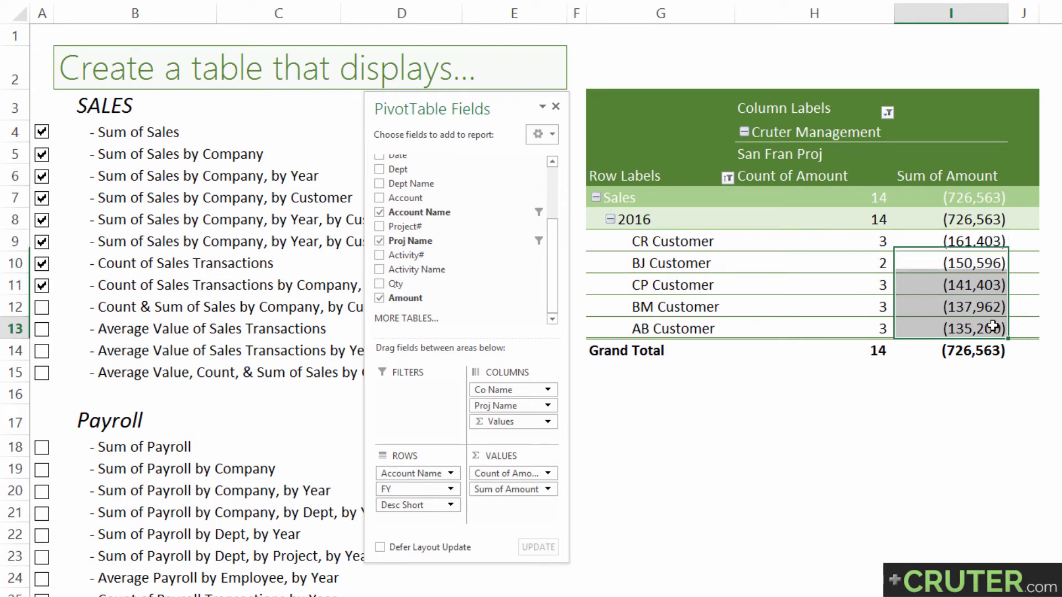
{"action": "left_click", "coordinate": [171, 326]}
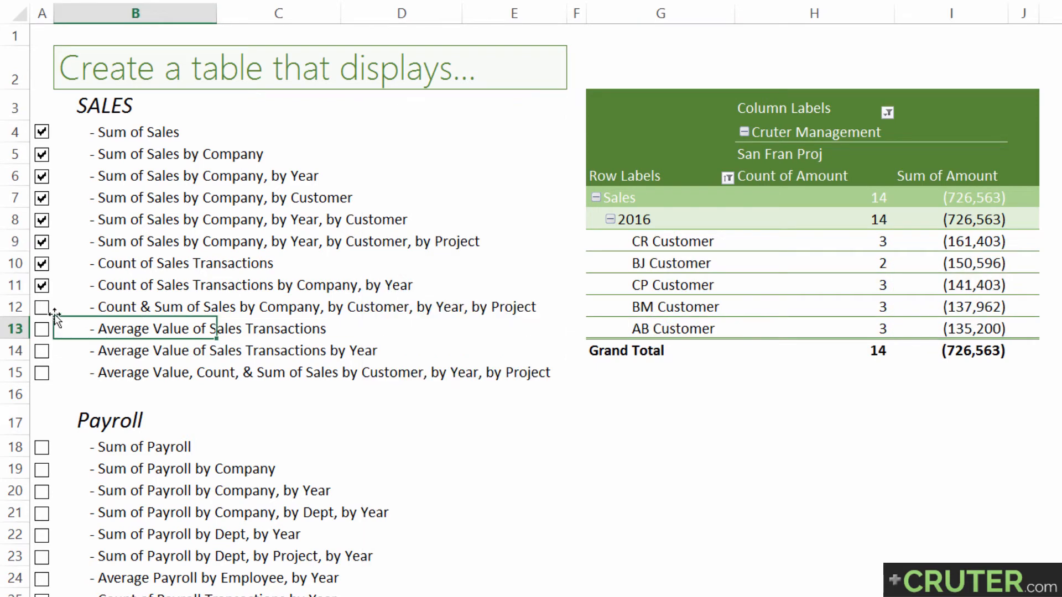
{"action": "left_click", "coordinate": [41, 307]}
Remove Sum of Amount, Proj Name, Co Name, FY and Desc Short from the pivot table, keeping Account Name and Count of Amount
{"action": "left_click", "coordinate": [668, 243]}
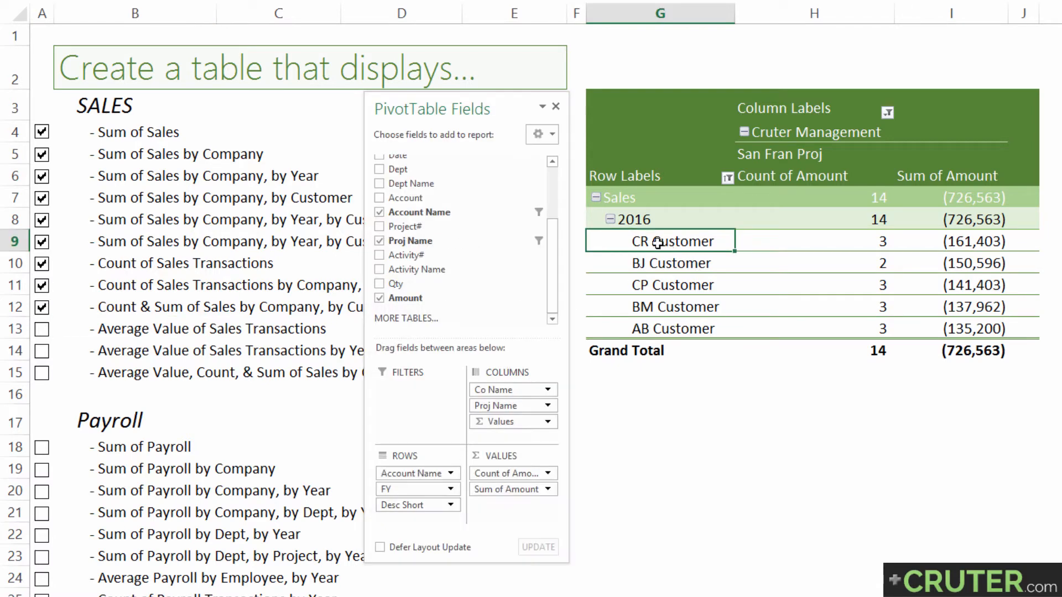
{"action": "left_click_drag", "start_coordinate": [489, 449], "coordinate": [459, 268]}
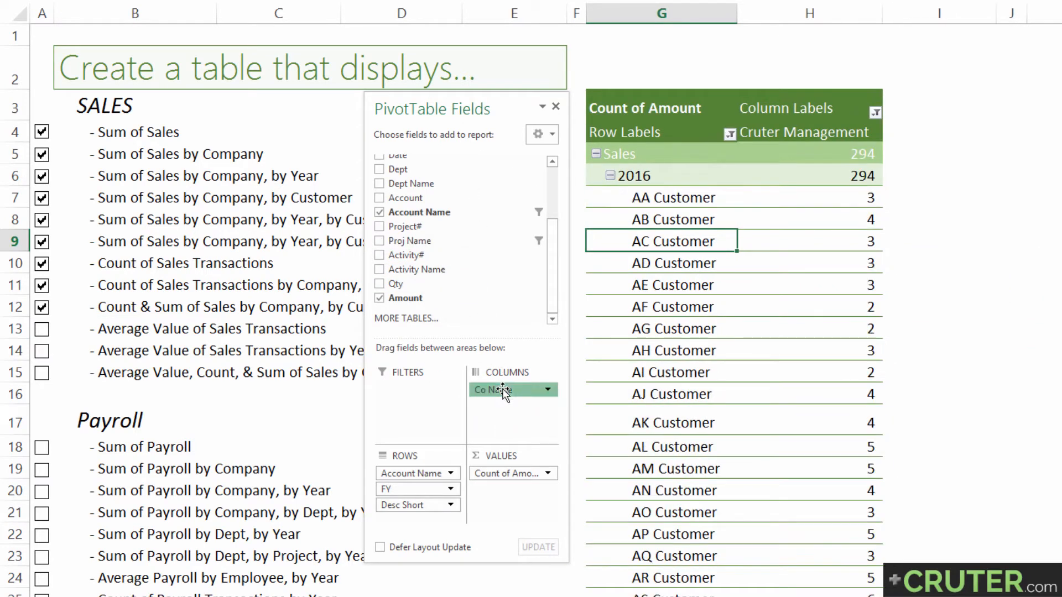
{"action": "left_click_drag", "start_coordinate": [505, 389], "coordinate": [489, 300]}
{"action": "left_click_drag", "start_coordinate": [415, 505], "coordinate": [462, 327]}
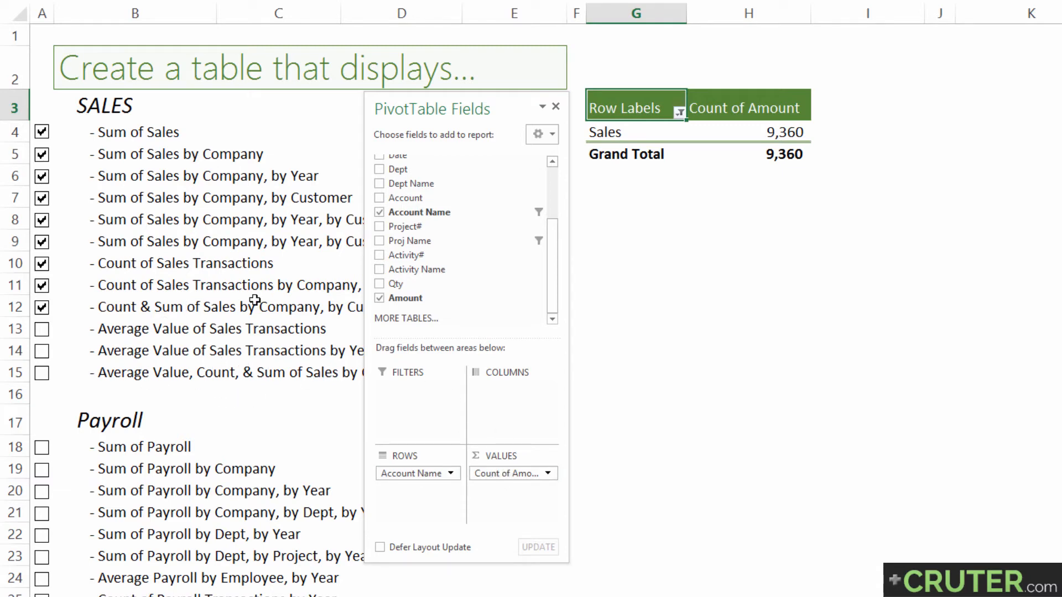
{"action": "left_click", "coordinate": [509, 474]}
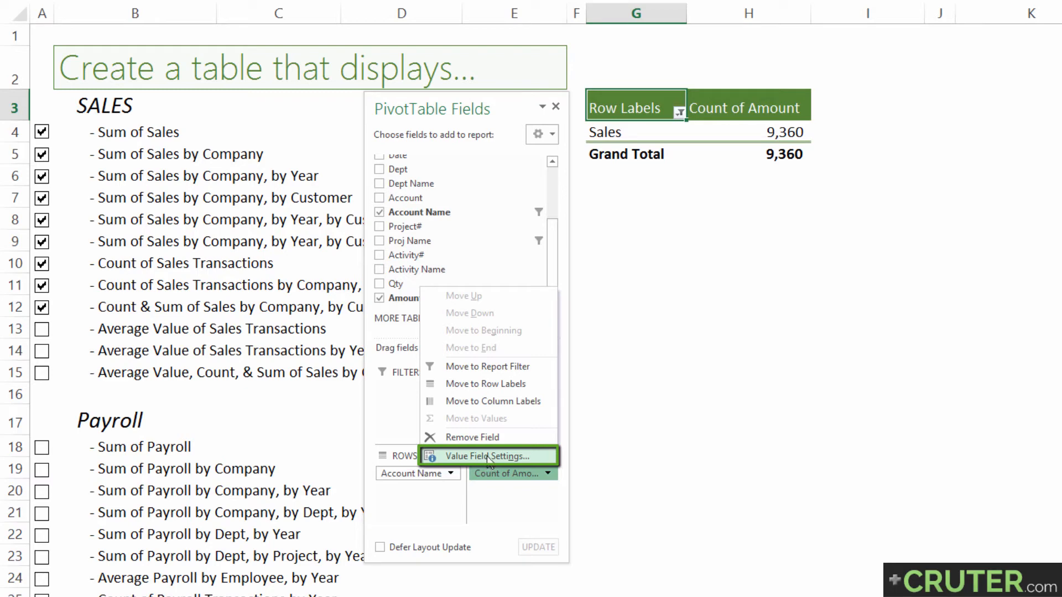
{"action": "left_click", "coordinate": [496, 475]}
{"action": "left_click", "coordinate": [512, 503]}
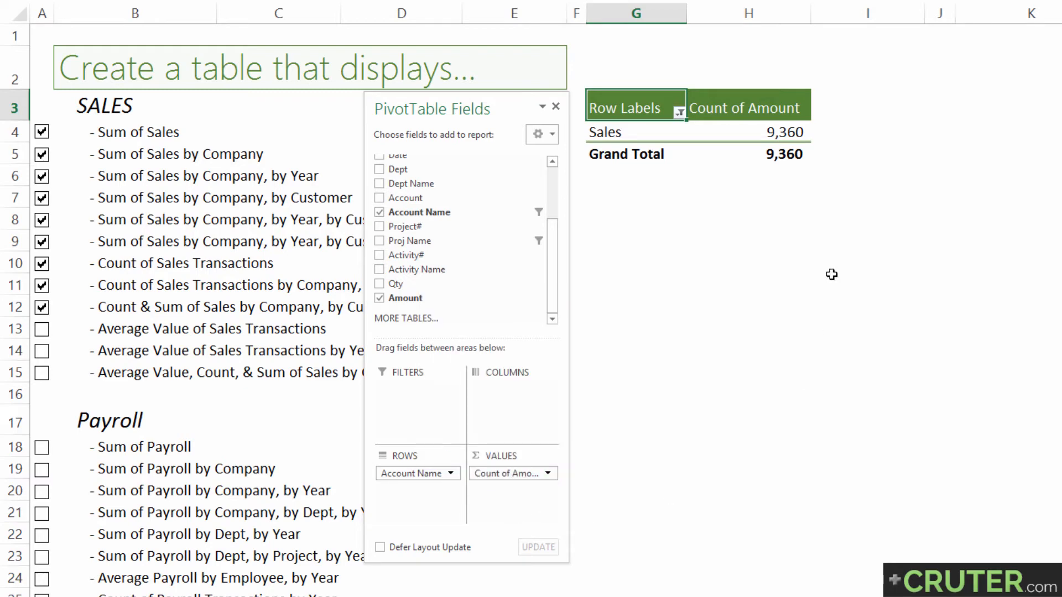
{"action": "left_click", "coordinate": [754, 132]}
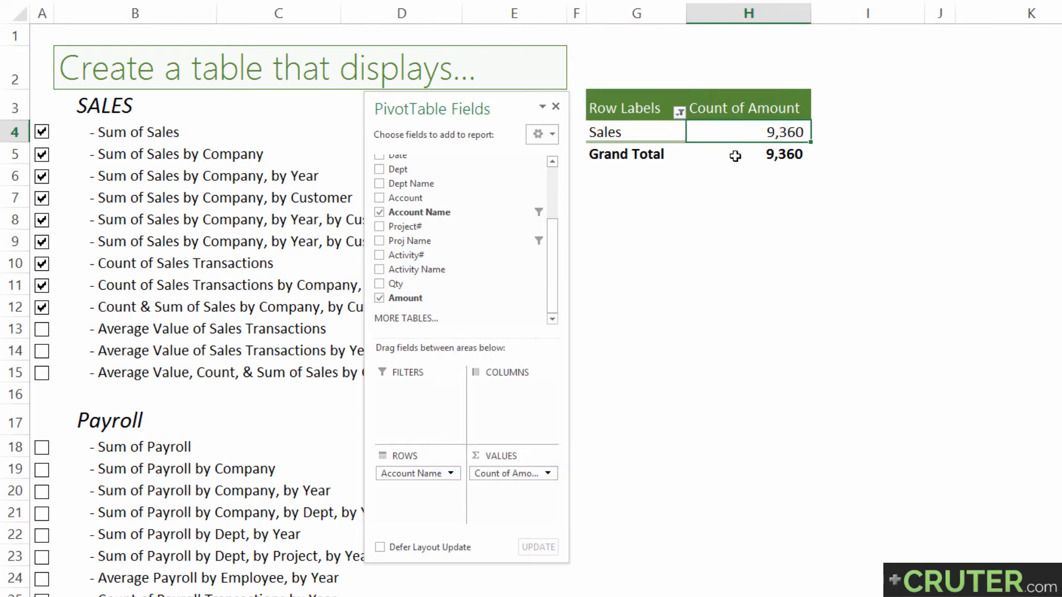
{"action": "left_click", "coordinate": [778, 155]}
{"action": "left_click", "coordinate": [758, 125]}
{"action": "left_click", "coordinate": [749, 117]}
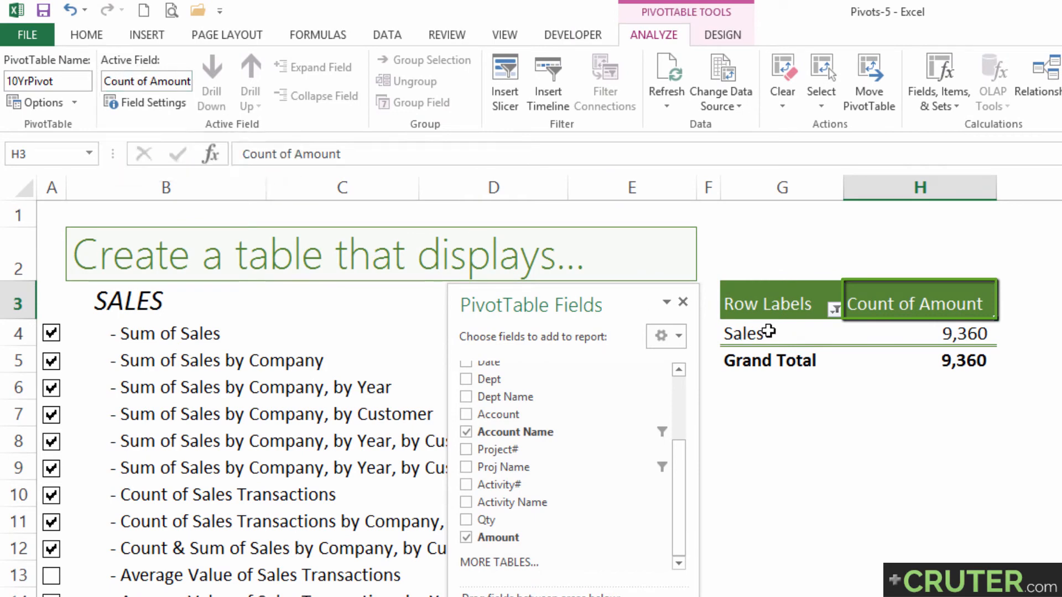
Examine the subtotal options in the field settings of the Account Name row field, leaving them without changes
{"action": "left_click", "coordinate": [768, 331]}
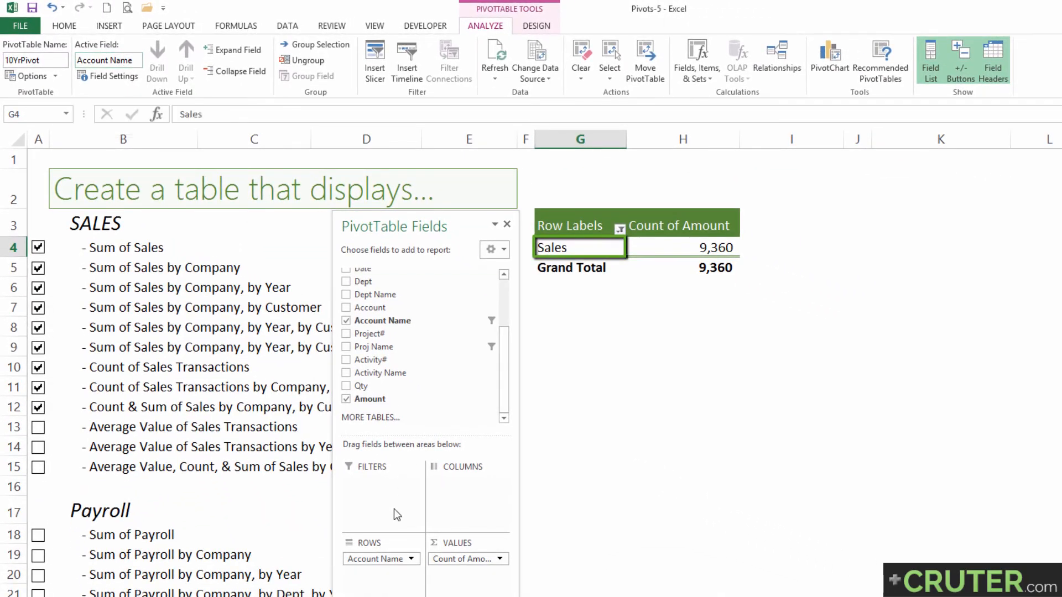
{"action": "left_click", "coordinate": [115, 82]}
{"action": "left_click_drag", "start_coordinate": [644, 305], "coordinate": [626, 292]}
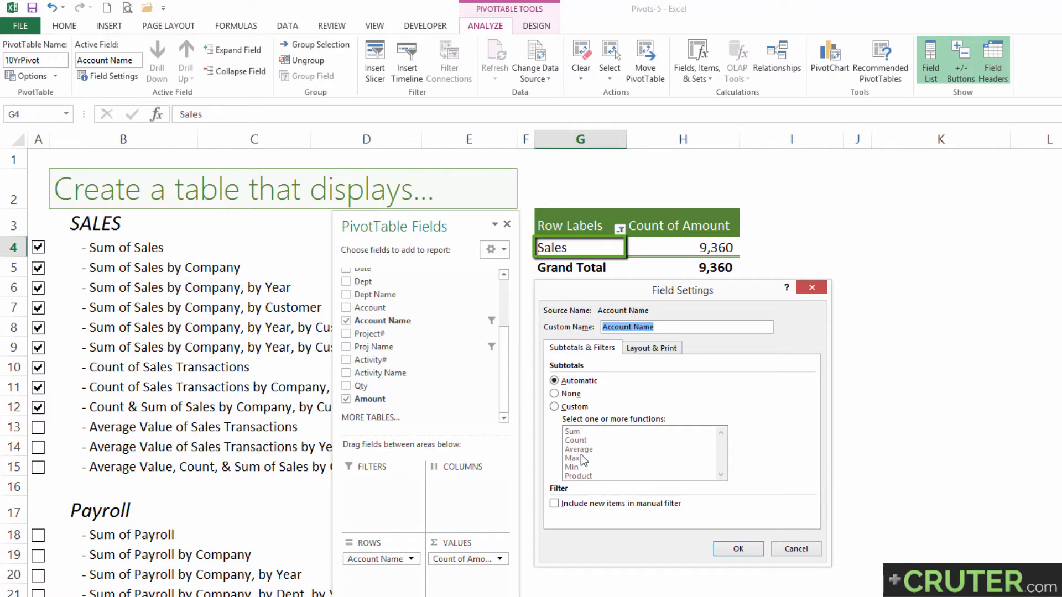
{"action": "left_click", "coordinate": [795, 549]}
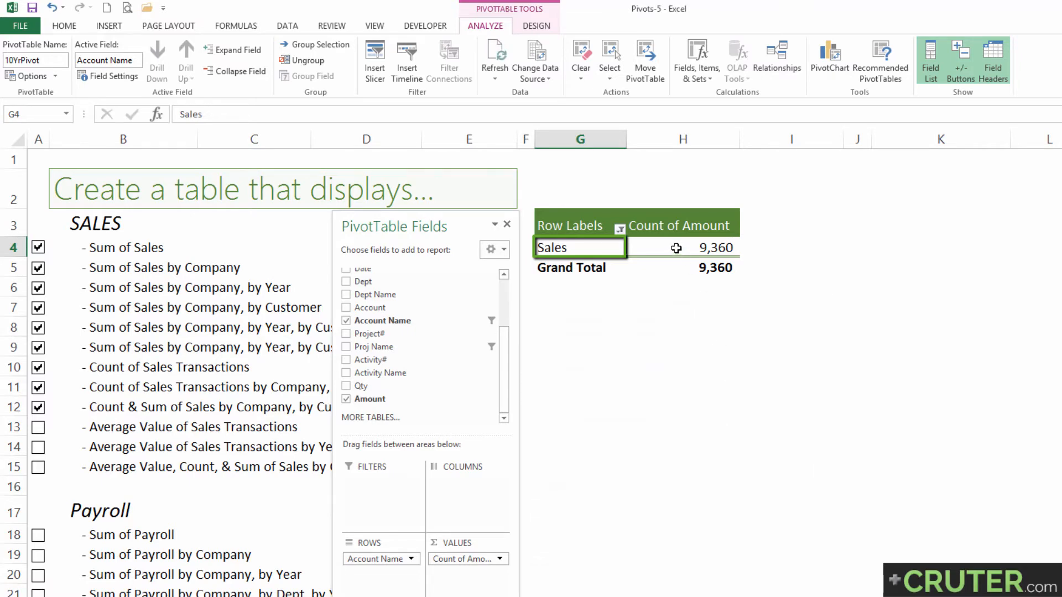
Change the calculation of the Count of Amount value field to Average in its value field settings
{"action": "left_click", "coordinate": [675, 247]}
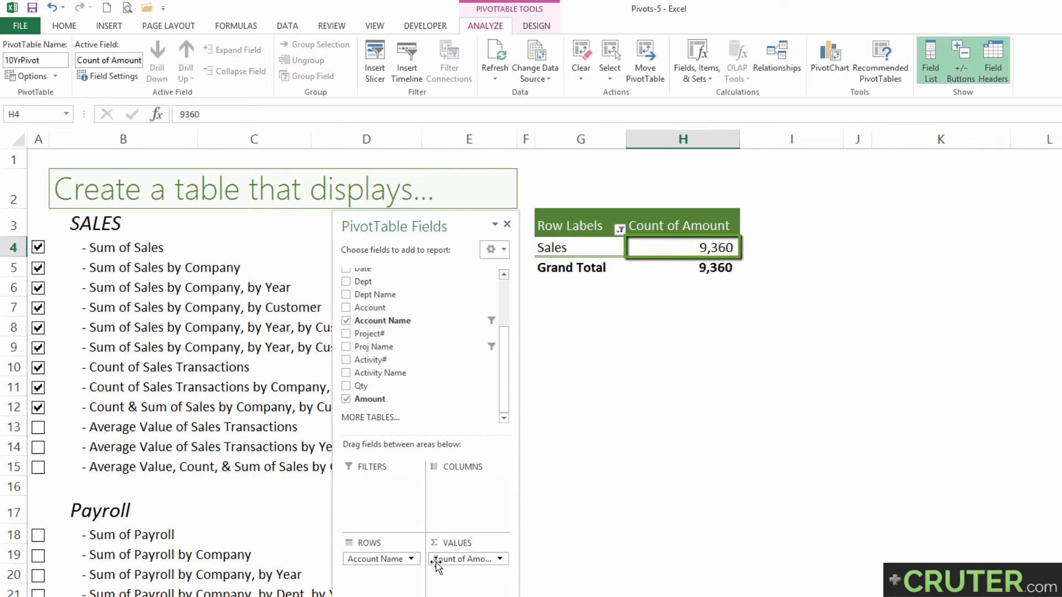
{"action": "left_click", "coordinate": [704, 224]}
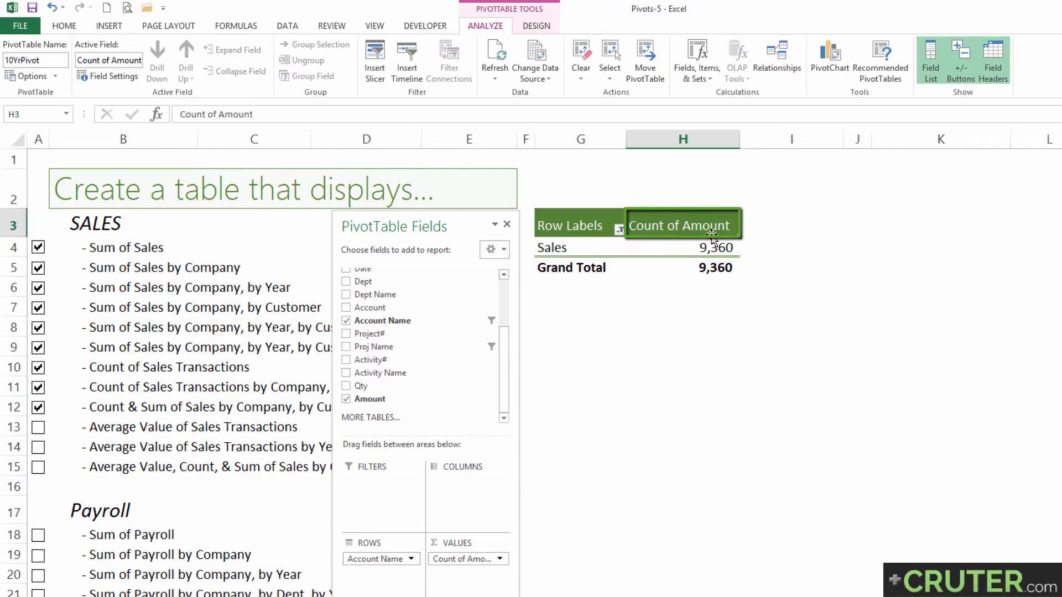
{"action": "left_click", "coordinate": [111, 60]}
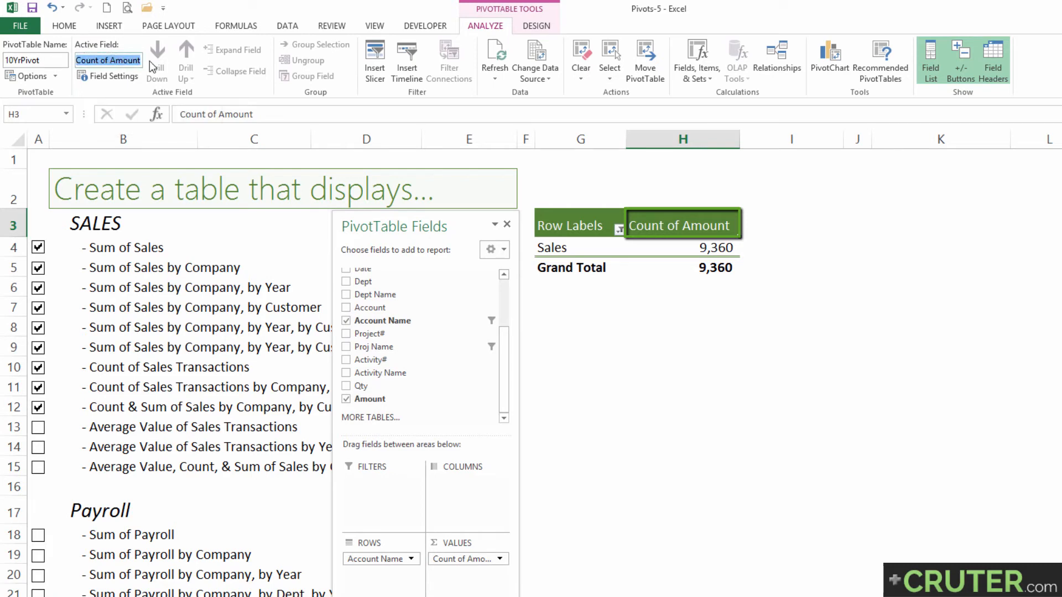
{"action": "left_click", "coordinate": [109, 77]}
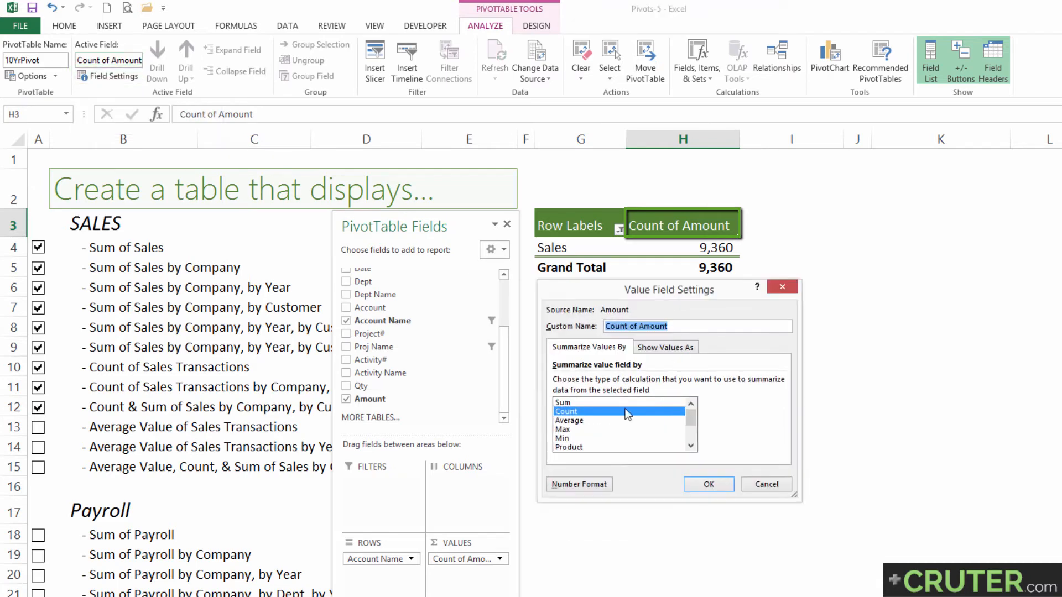
{"action": "left_click", "coordinate": [580, 422]}
{"action": "left_click", "coordinate": [709, 485]}
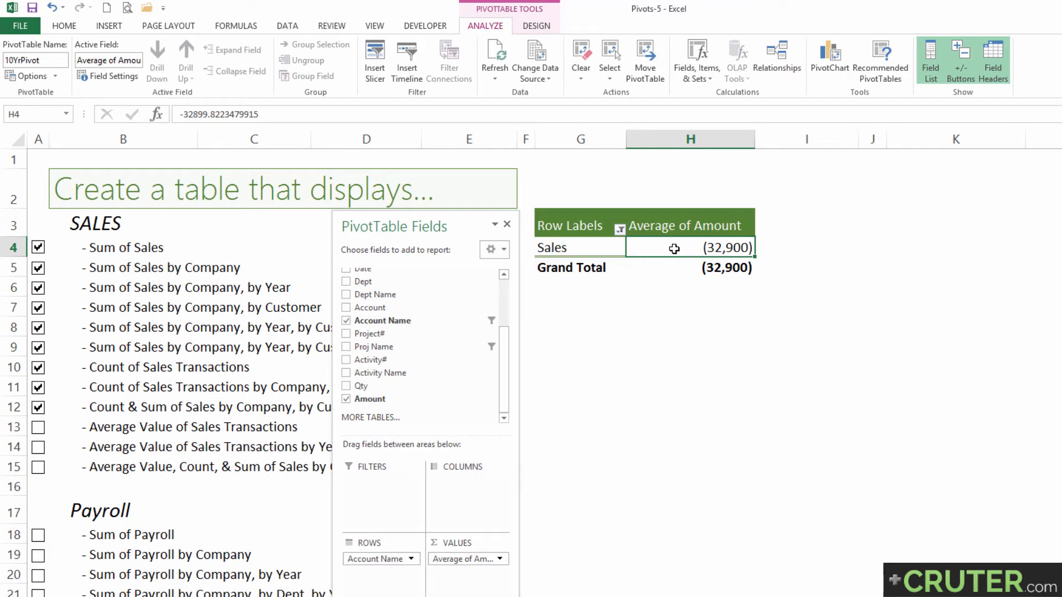
Check off Average Value of Sales Transactions in the SALES checklist
{"action": "left_click", "coordinate": [135, 418]}
{"action": "left_click", "coordinate": [37, 427]}
{"action": "left_click", "coordinate": [109, 447]}
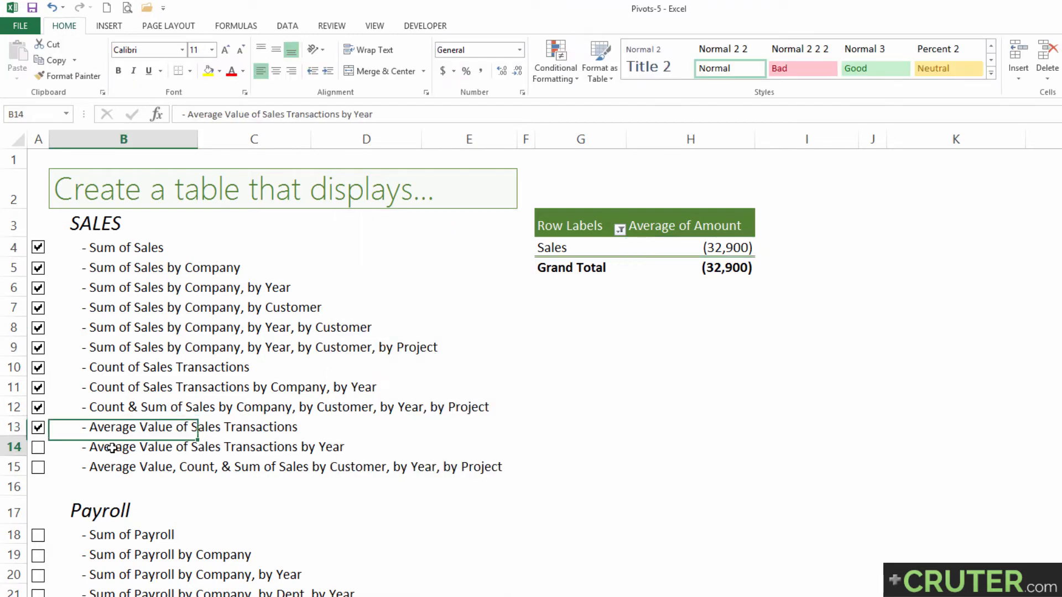
Add the FY field to the pivot table's rows beneath Account Name
{"action": "left_click", "coordinate": [552, 247]}
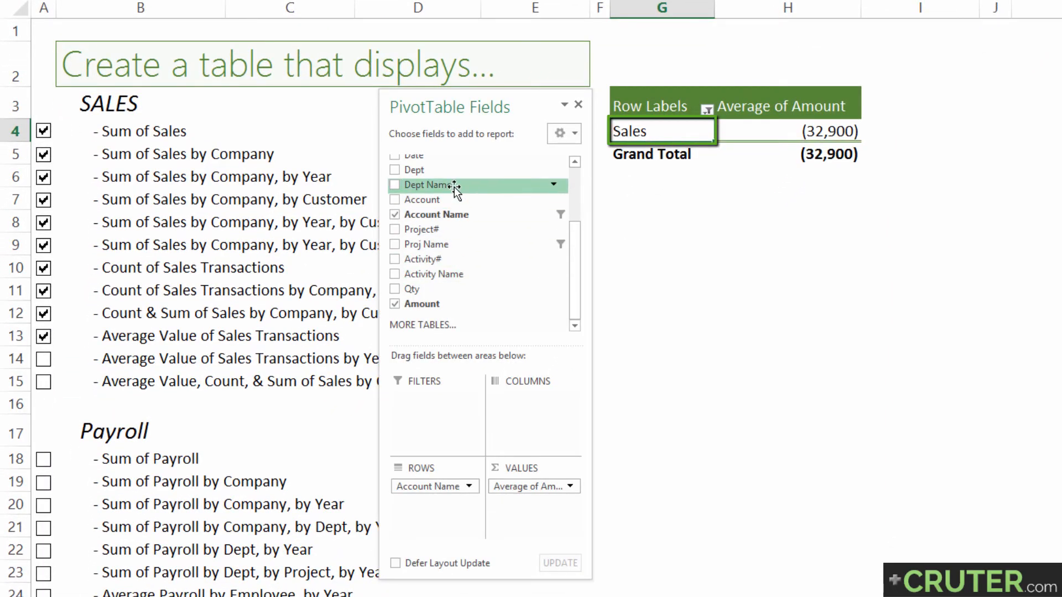
{"action": "scroll", "coordinate": [453, 188], "scroll_direction": "up", "scroll_amount": 2}
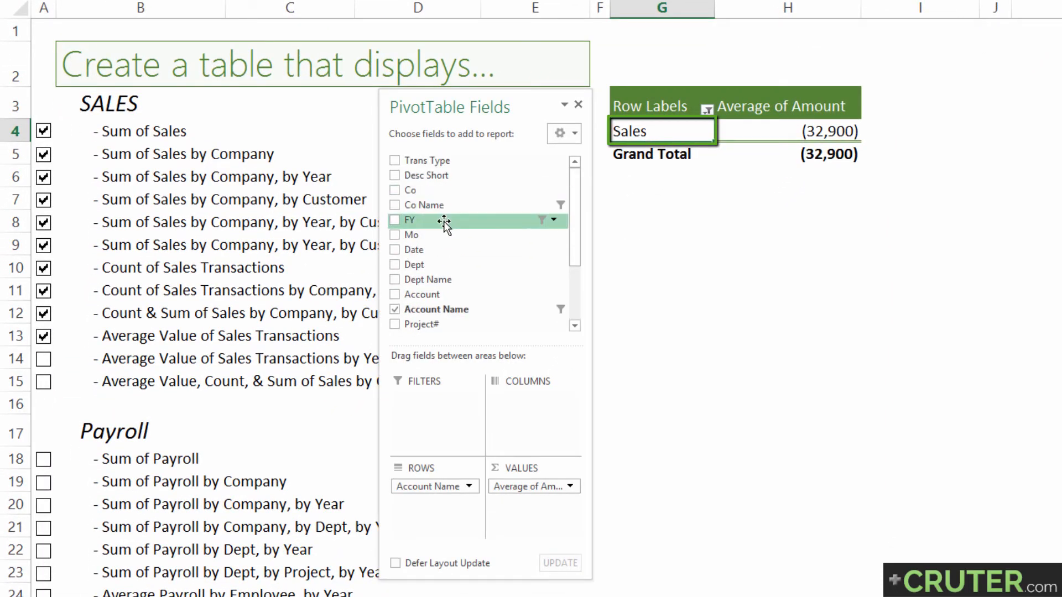
{"action": "left_click_drag", "start_coordinate": [441, 220], "coordinate": [443, 526]}
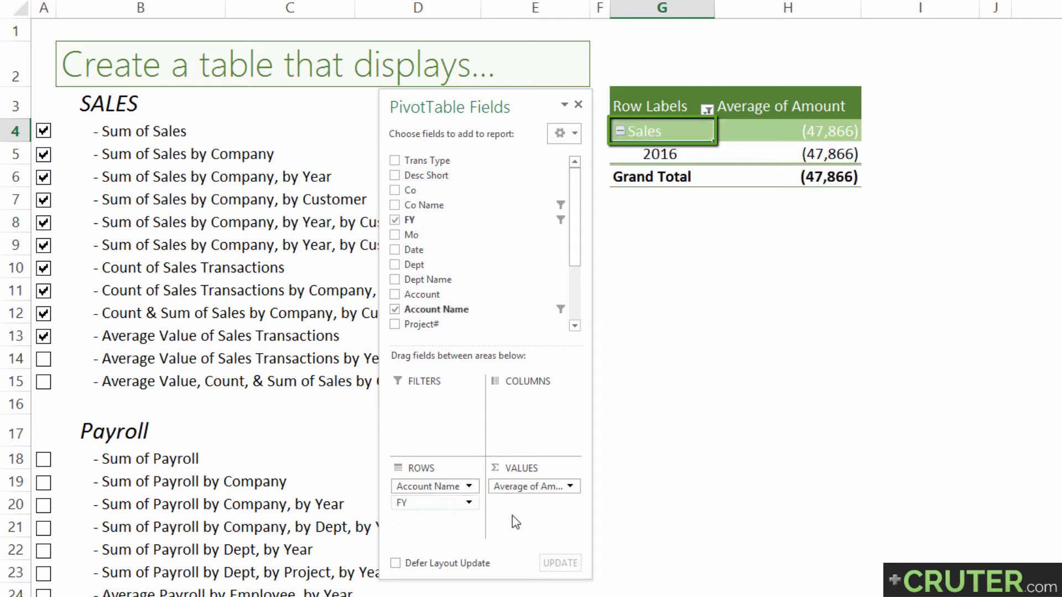
Set the row labels filter for FY to include all years
{"action": "left_click", "coordinate": [708, 111]}
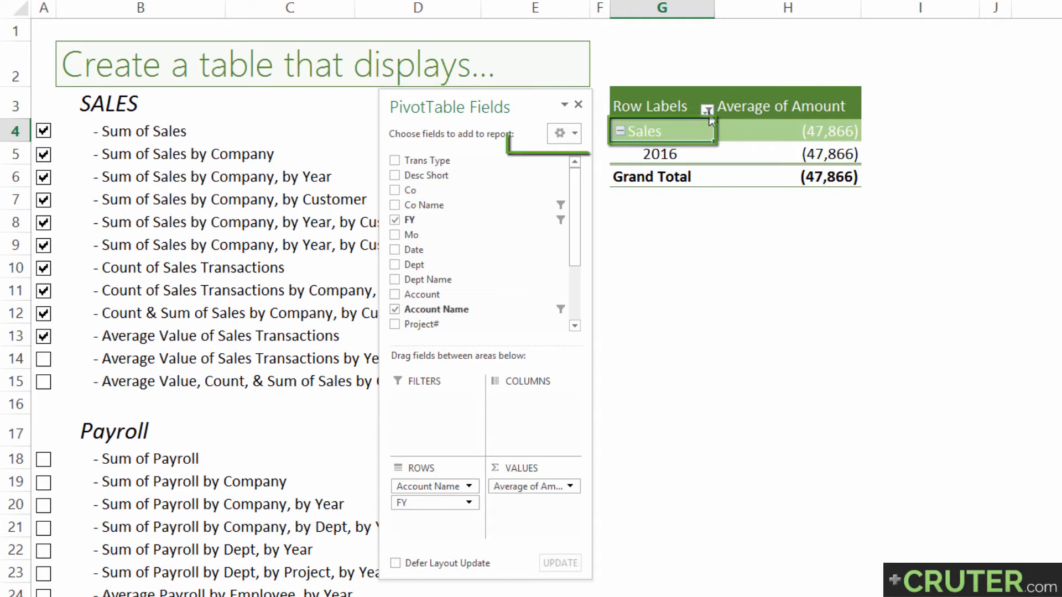
{"action": "left_click", "coordinate": [699, 145]}
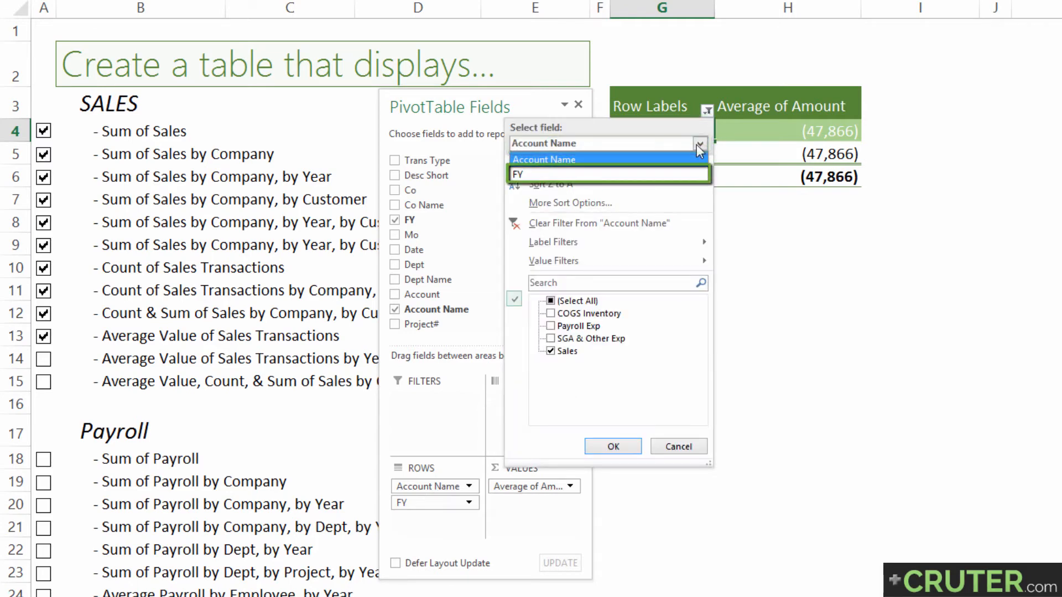
{"action": "left_click", "coordinate": [531, 176]}
{"action": "left_click", "coordinate": [551, 300]}
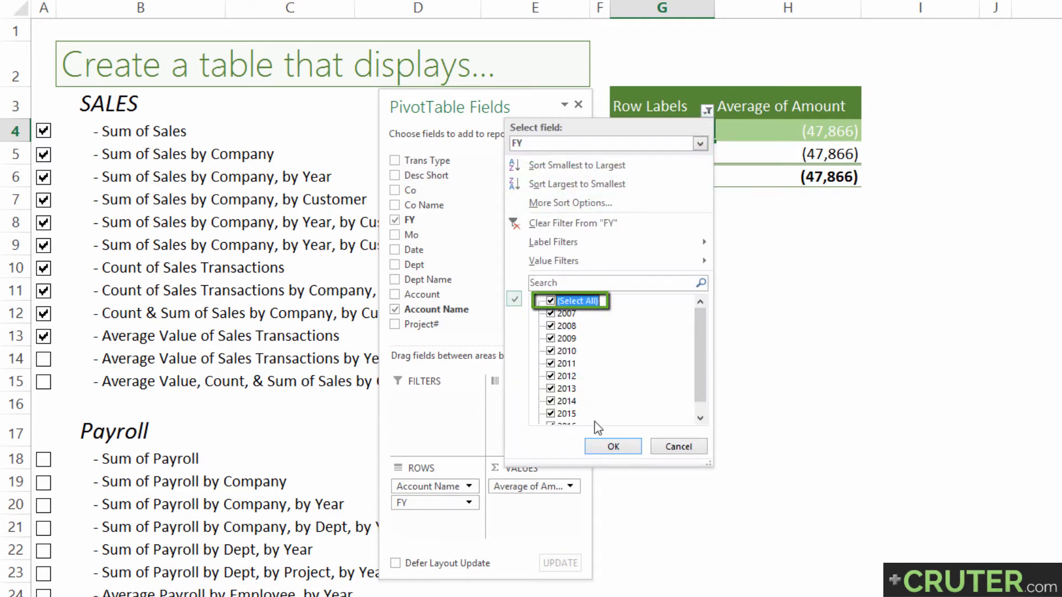
{"action": "left_click", "coordinate": [606, 446]}
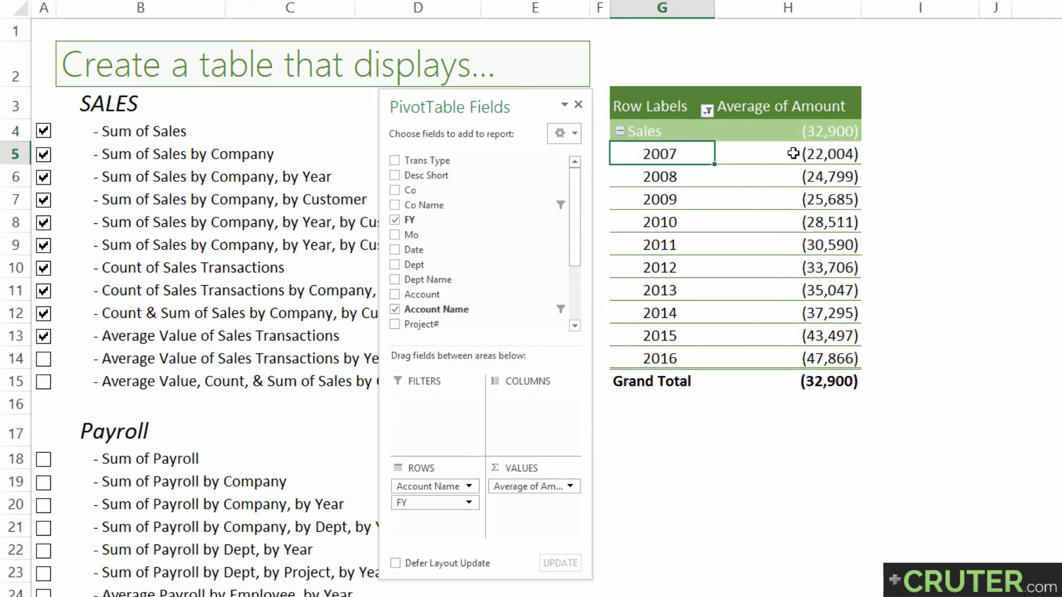
Review the Average of Amount values for 2007 to 2016 and check off Average Value of Sales Transactions by Year
{"action": "left_click", "coordinate": [797, 158]}
{"action": "left_click_drag", "start_coordinate": [795, 196], "coordinate": [795, 360]}
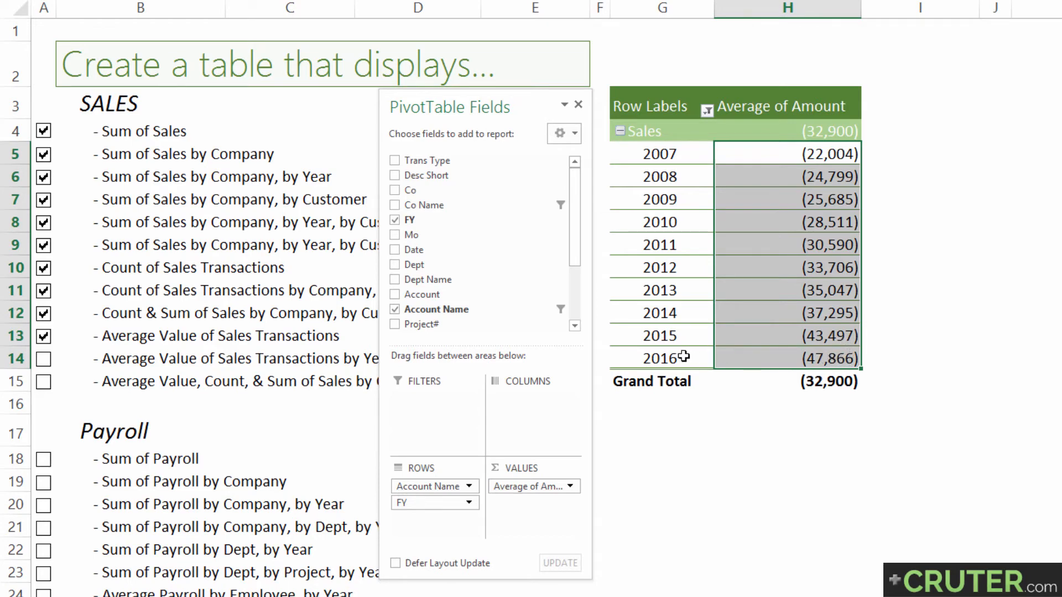
{"action": "left_click", "coordinate": [629, 360]}
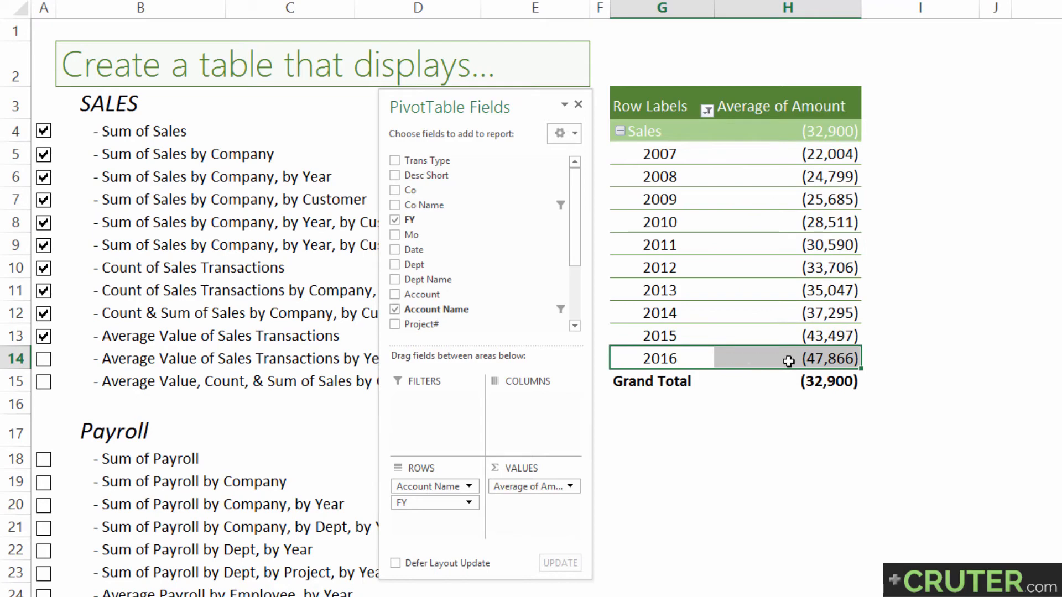
{"action": "left_click_drag", "start_coordinate": [786, 360], "coordinate": [799, 158]}
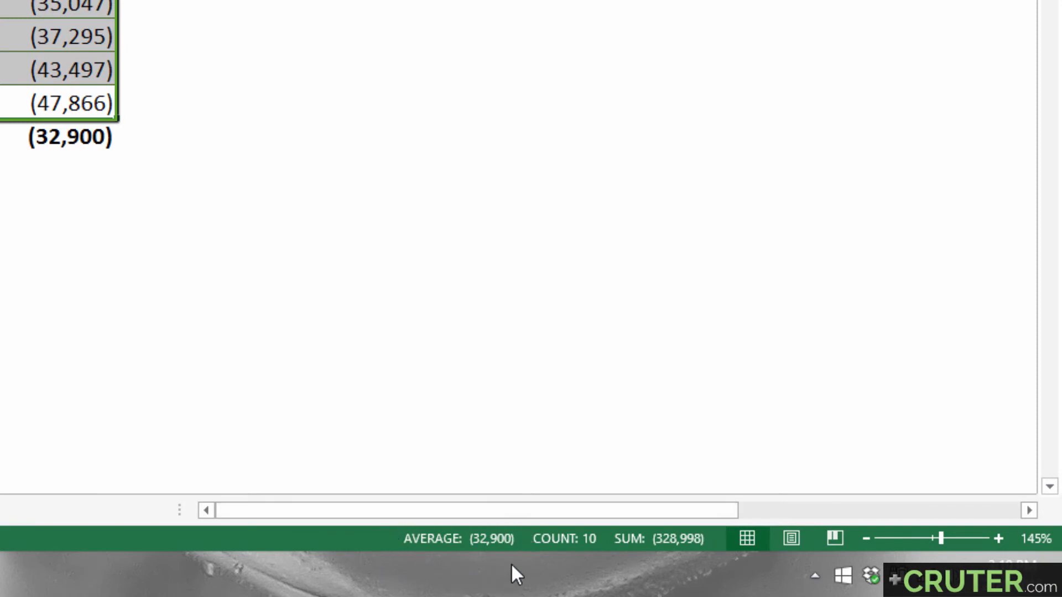
{"action": "left_click", "coordinate": [161, 335]}
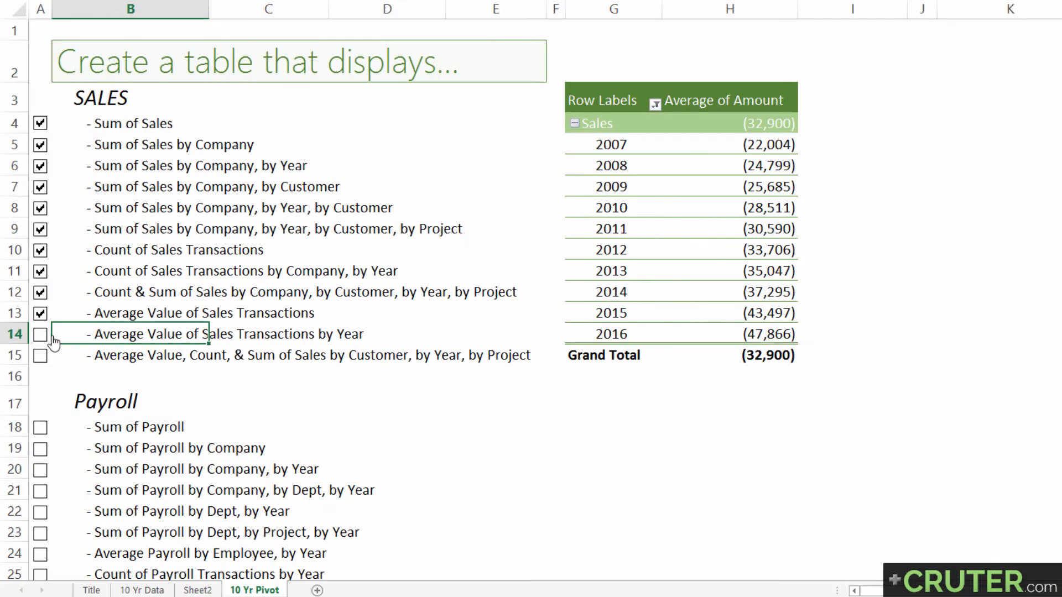
{"action": "left_click", "coordinate": [53, 339]}
Compare the checklist item Average Value, Count, & Sum of Sales by Customer, by Year, by Project with the earlier Count & Sum item
{"action": "left_click", "coordinate": [131, 359]}
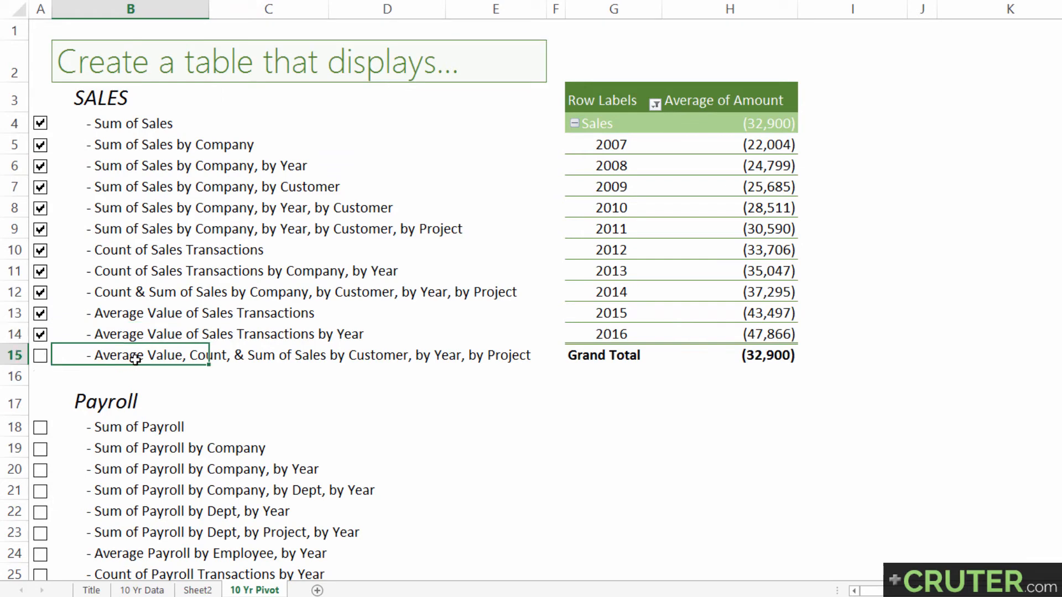
{"action": "left_click", "coordinate": [212, 357]}
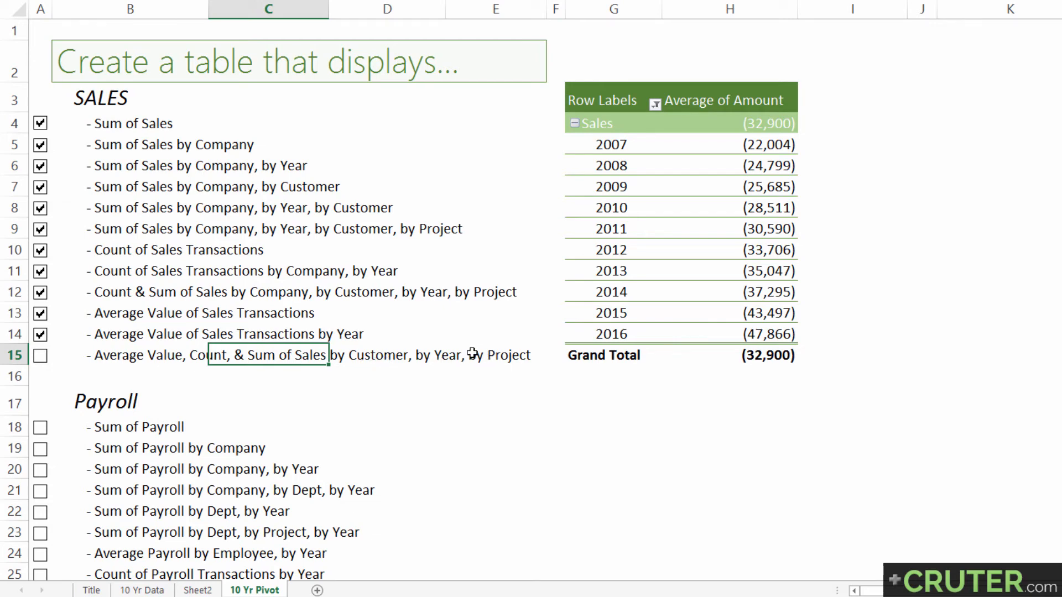
{"action": "left_click", "coordinate": [85, 290]}
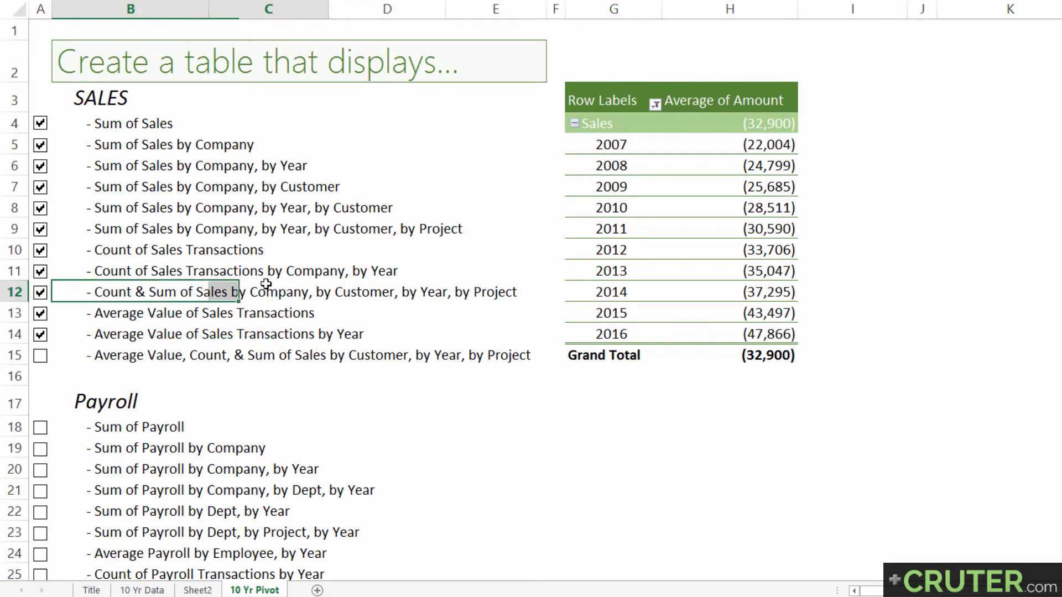
{"action": "left_click_drag", "start_coordinate": [266, 283], "coordinate": [485, 281]}
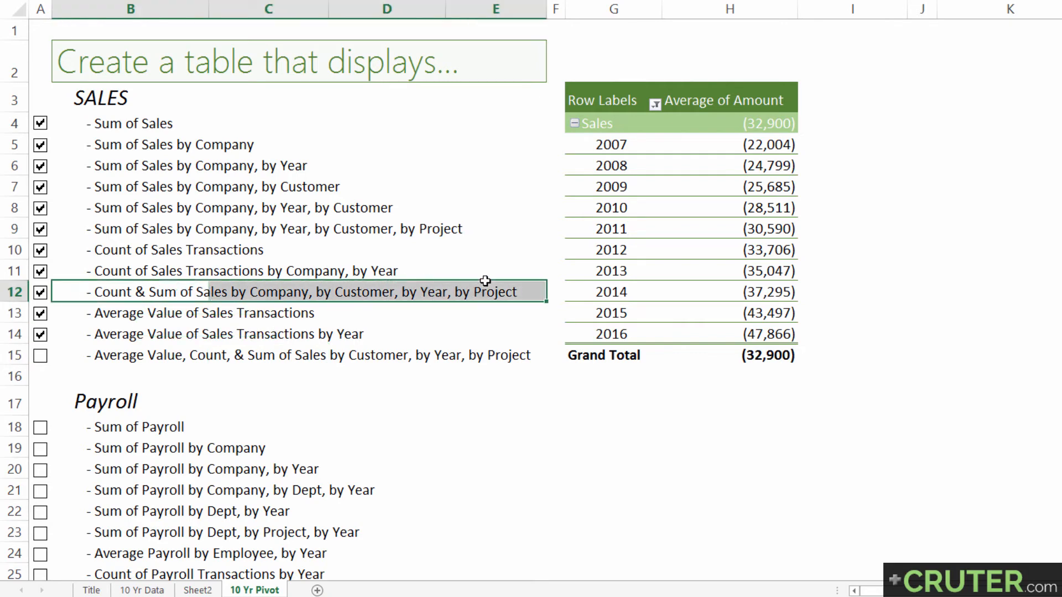
{"action": "left_click", "coordinate": [286, 292]}
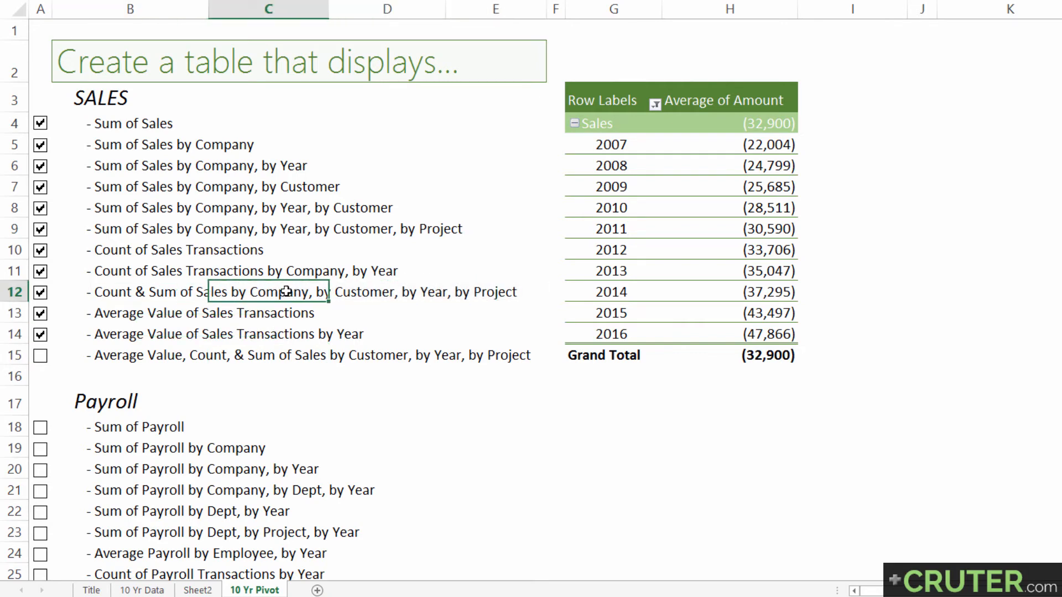
{"action": "left_click", "coordinate": [120, 355]}
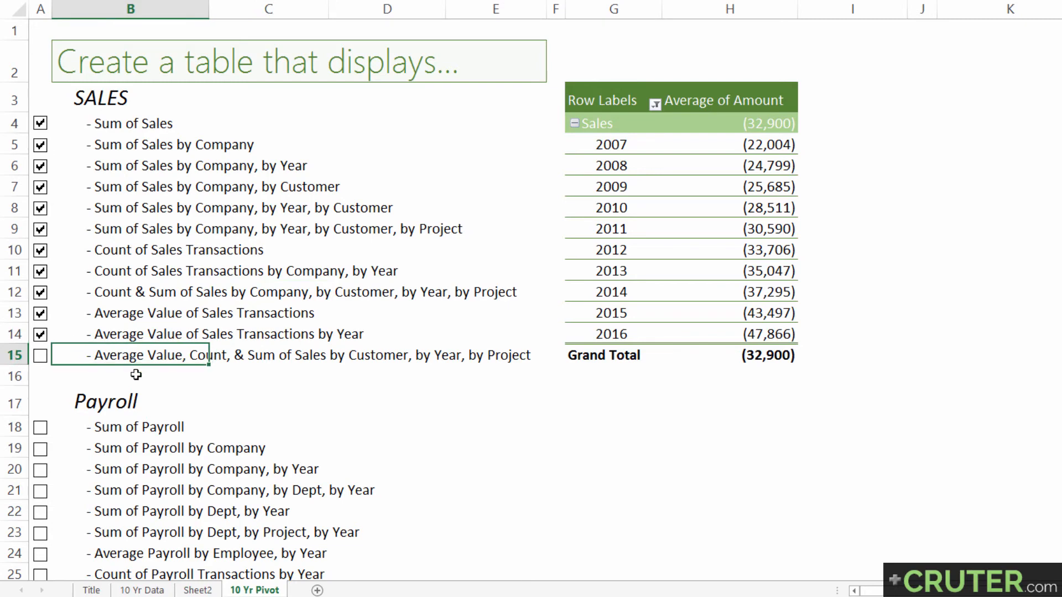
Add the Amount field two more times to the pivot table's values, beneath Average of Amount
{"action": "left_click", "coordinate": [615, 209]}
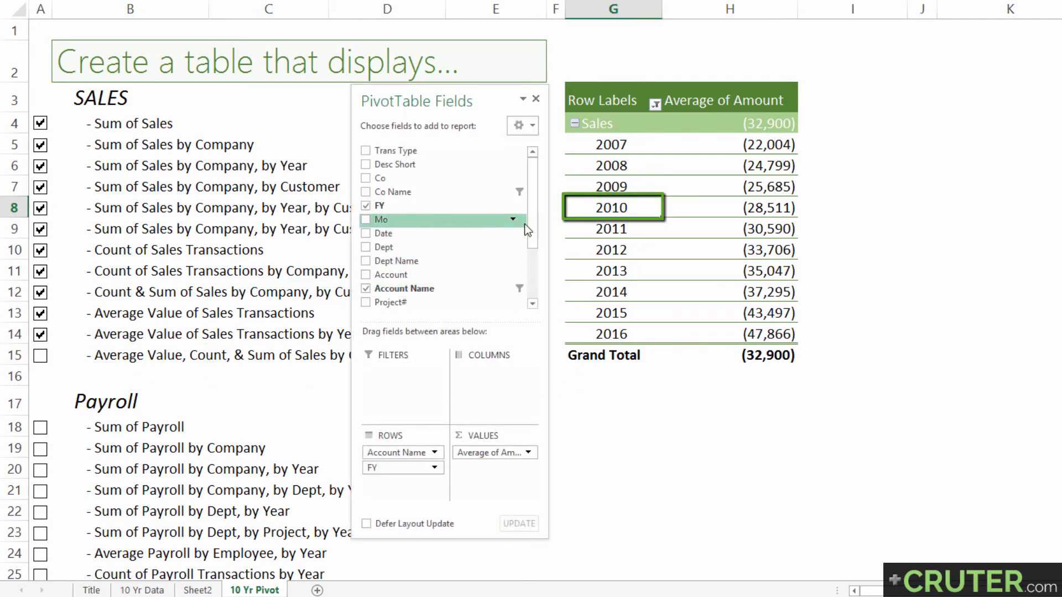
{"action": "left_click_drag", "start_coordinate": [530, 220], "coordinate": [493, 386]}
{"action": "left_click_drag", "start_coordinate": [476, 439], "coordinate": [476, 439]}
{"action": "left_click_drag", "start_coordinate": [391, 283], "coordinate": [477, 480]}
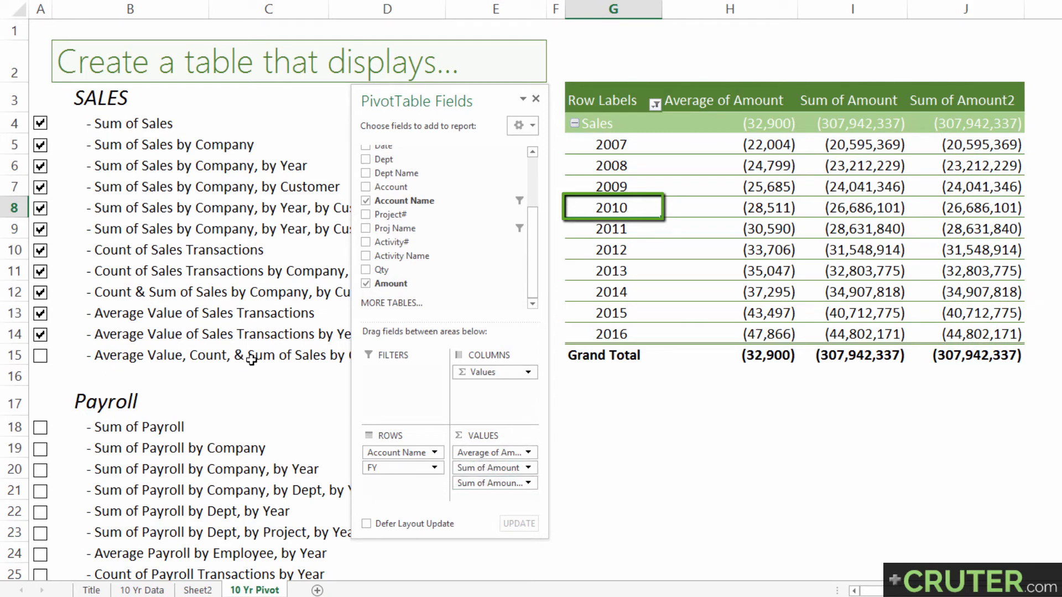
Change the calculation of the first Sum of Amount value field to Count, keeping the second one as a sum
{"action": "left_click", "coordinate": [487, 469]}
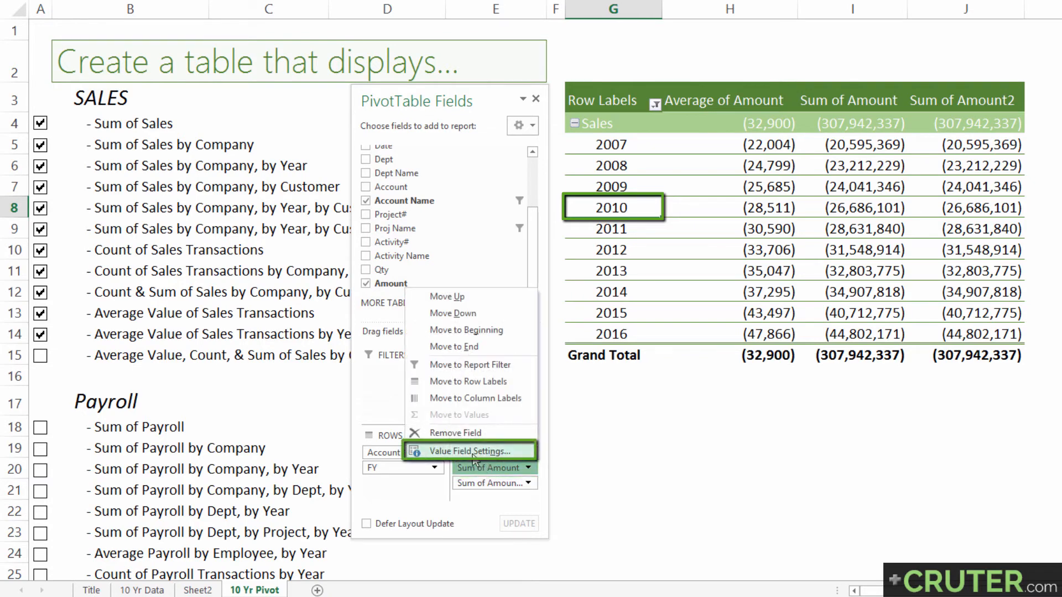
{"action": "left_click", "coordinate": [473, 453]}
{"action": "left_click", "coordinate": [619, 297]}
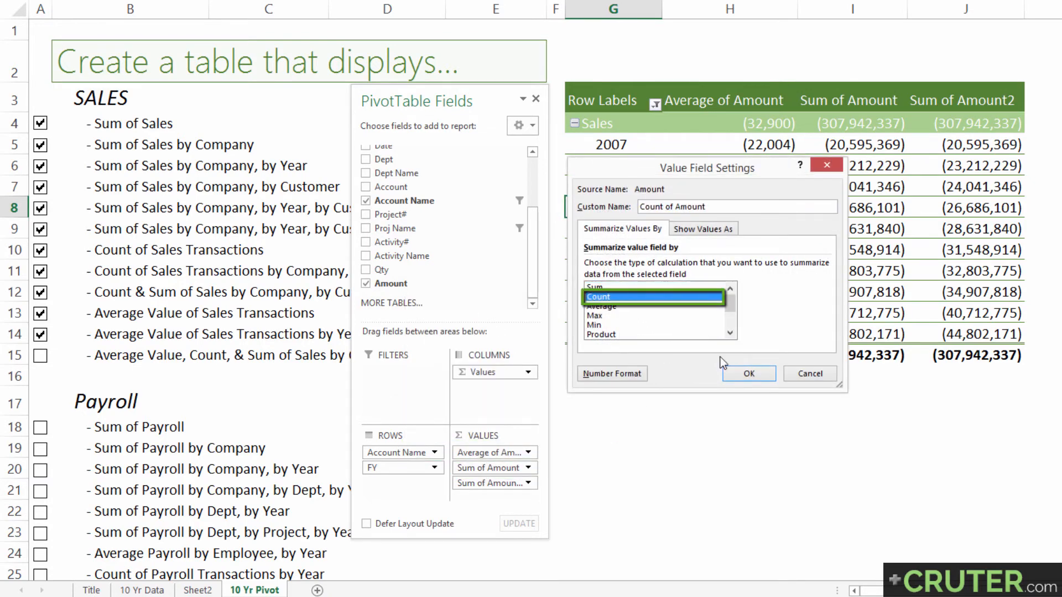
{"action": "left_click", "coordinate": [749, 373]}
{"action": "left_click_drag", "start_coordinate": [486, 482], "coordinate": [485, 485]}
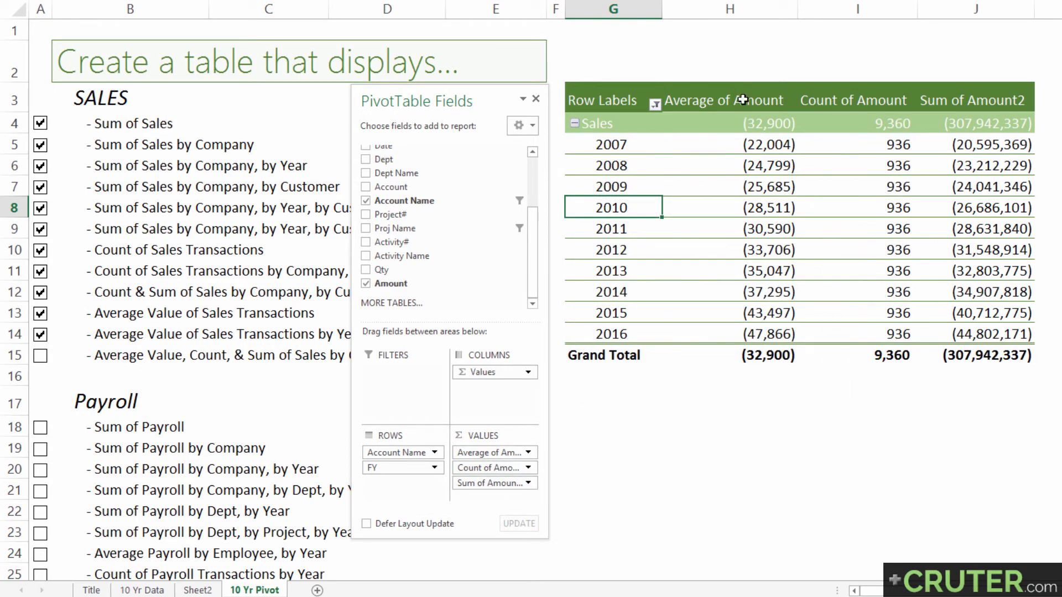
Review the average, count and sum of Amount columns by year and compare them with the unchecked average, count and sum checklist item
{"action": "left_click_drag", "start_coordinate": [746, 100], "coordinate": [756, 292]}
{"action": "left_click_drag", "start_coordinate": [840, 102], "coordinate": [854, 269]}
{"action": "left_click_drag", "start_coordinate": [958, 100], "coordinate": [979, 269]}
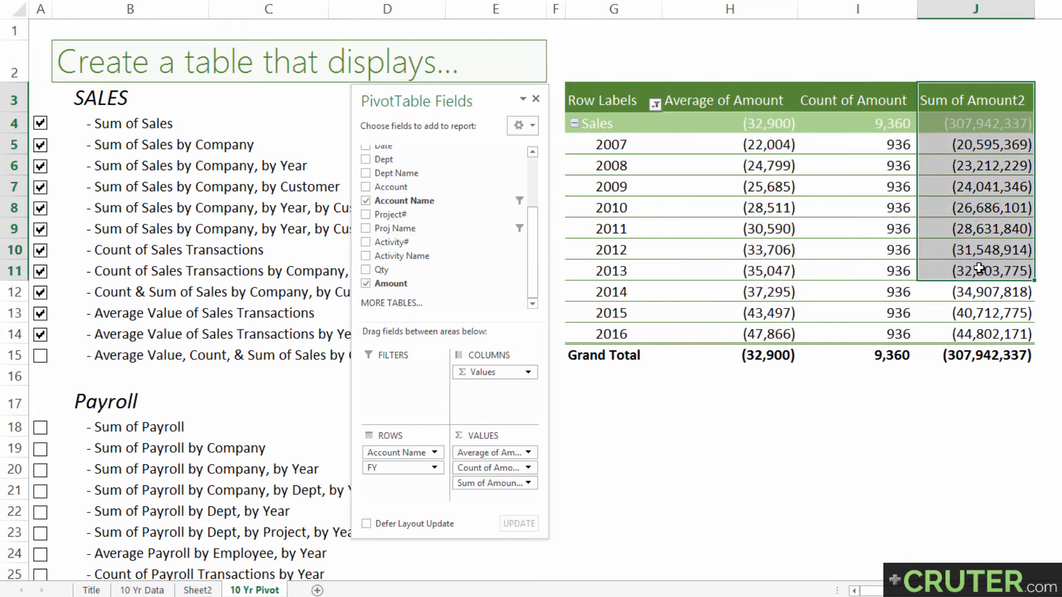
{"action": "left_click", "coordinate": [941, 100]}
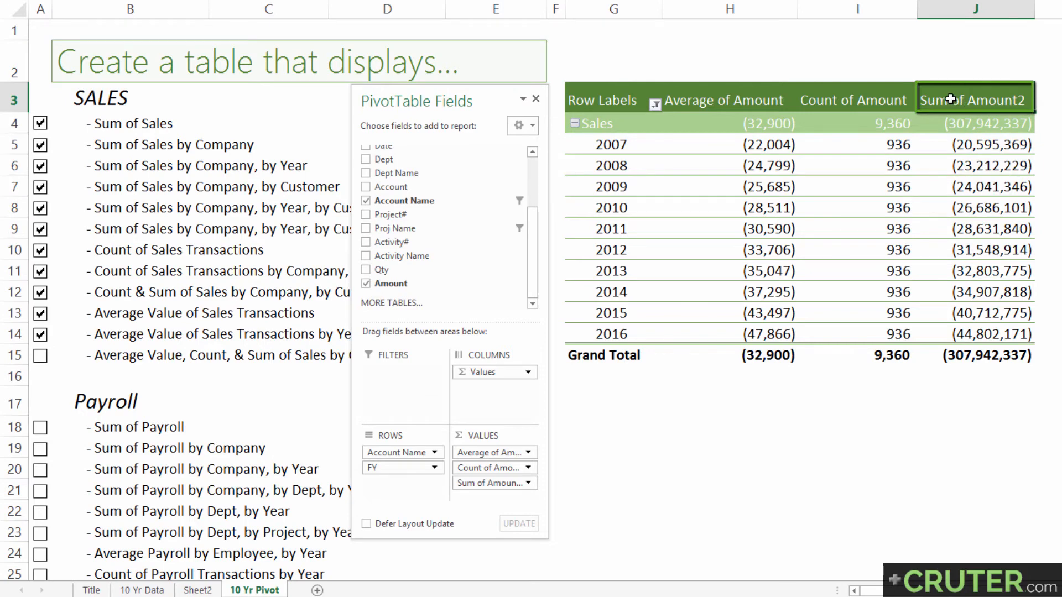
{"action": "double_click", "coordinate": [950, 99]}
{"action": "left_click_drag", "start_coordinate": [736, 176], "coordinate": [725, 179]}
{"action": "left_click", "coordinate": [828, 173]}
{"action": "left_click", "coordinate": [965, 147]}
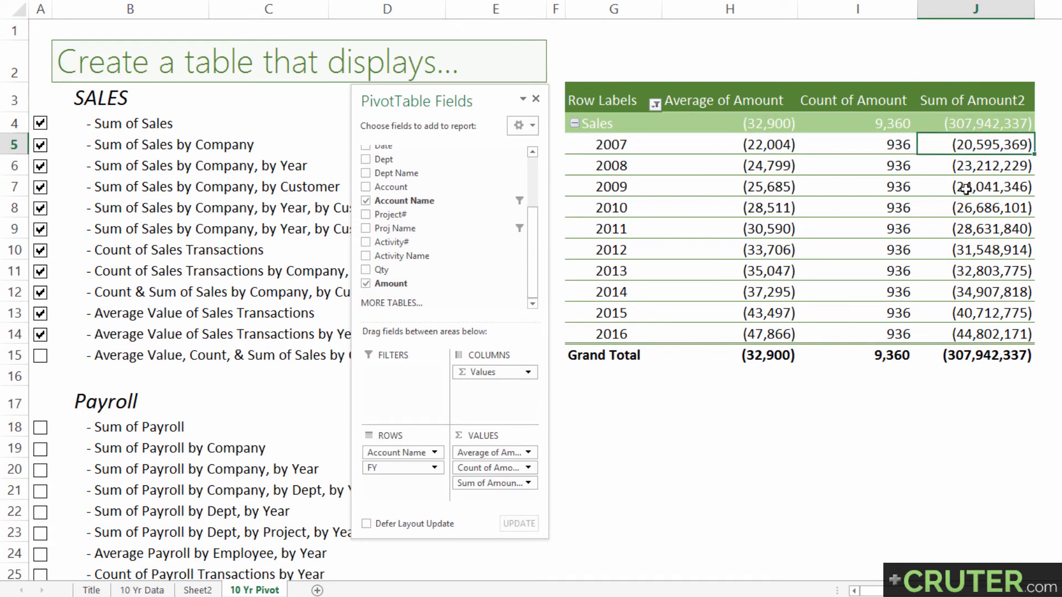
{"action": "key", "text": "Down"}
{"action": "key", "text": "Down"}
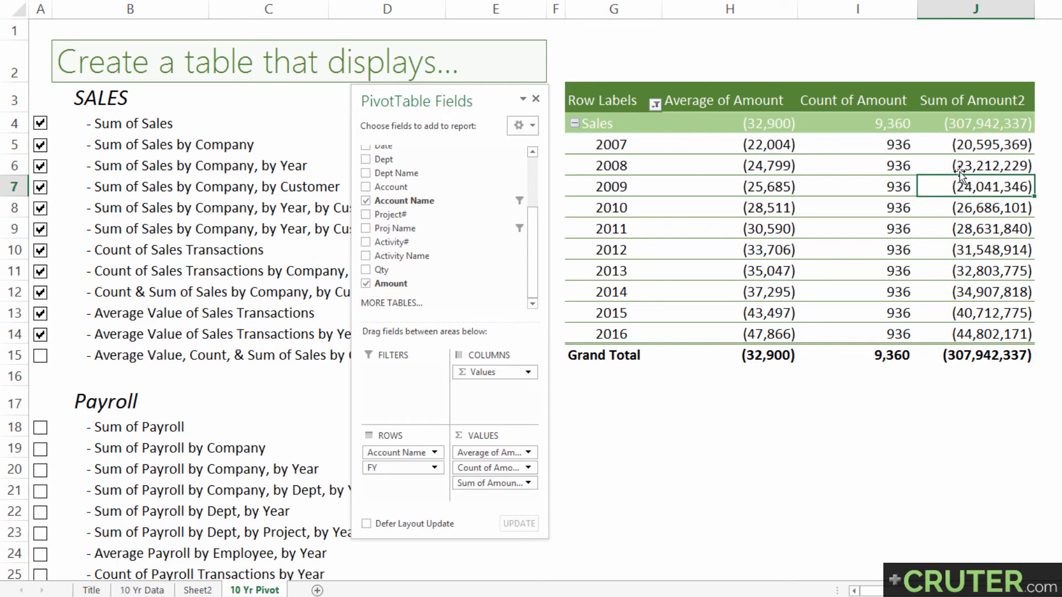
{"action": "left_click", "coordinate": [148, 357]}
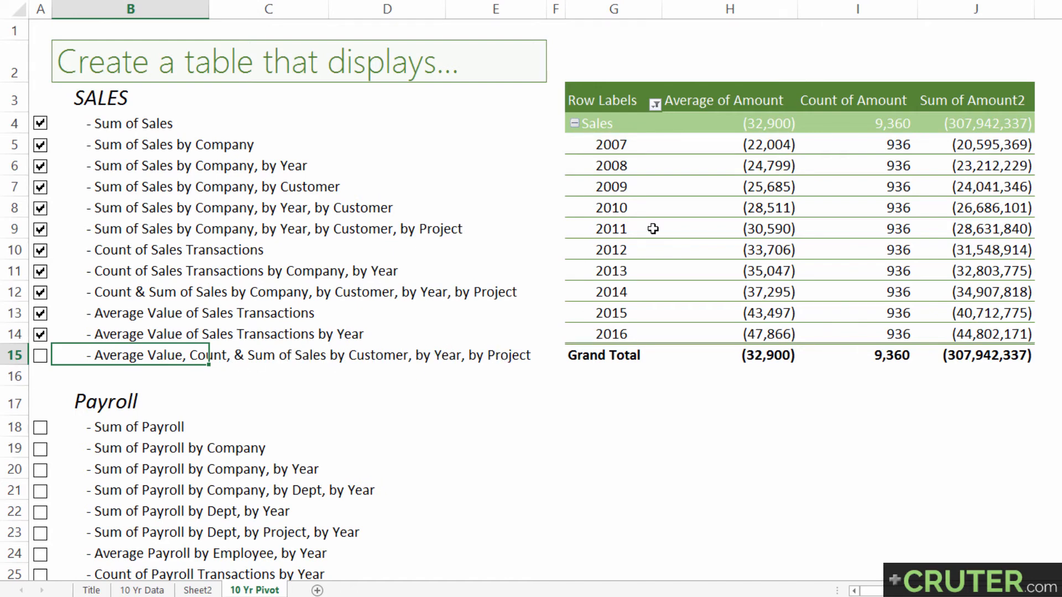
Add Desc Short to the pivot table's rows beneath FY and Proj Name to its columns beneath Values
{"action": "left_click", "coordinate": [647, 228]}
{"action": "scroll", "coordinate": [498, 177], "scroll_direction": "up", "scroll_amount": 3}
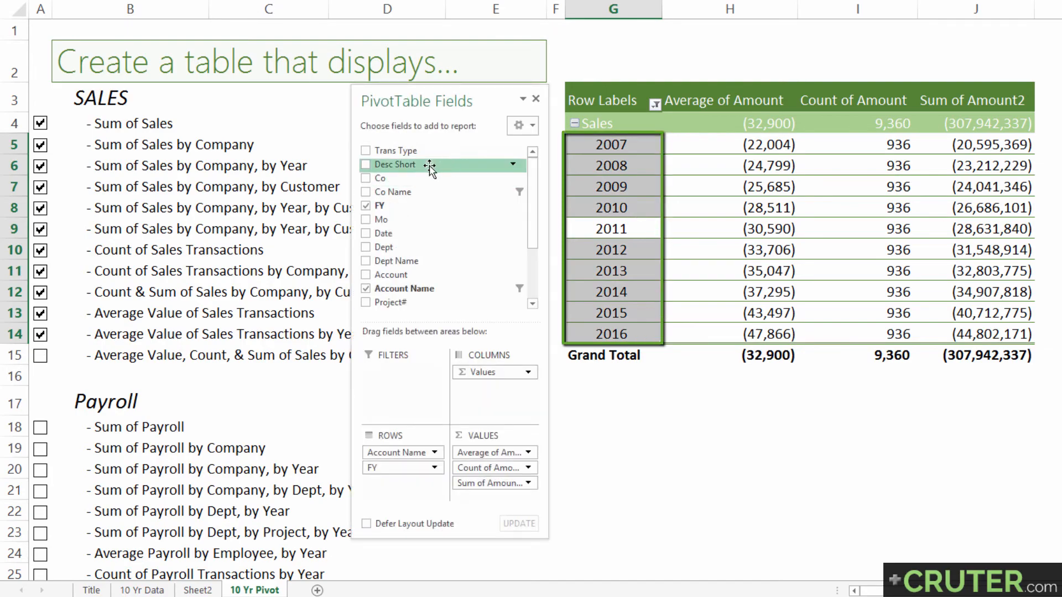
{"action": "left_click_drag", "start_coordinate": [434, 164], "coordinate": [407, 480]}
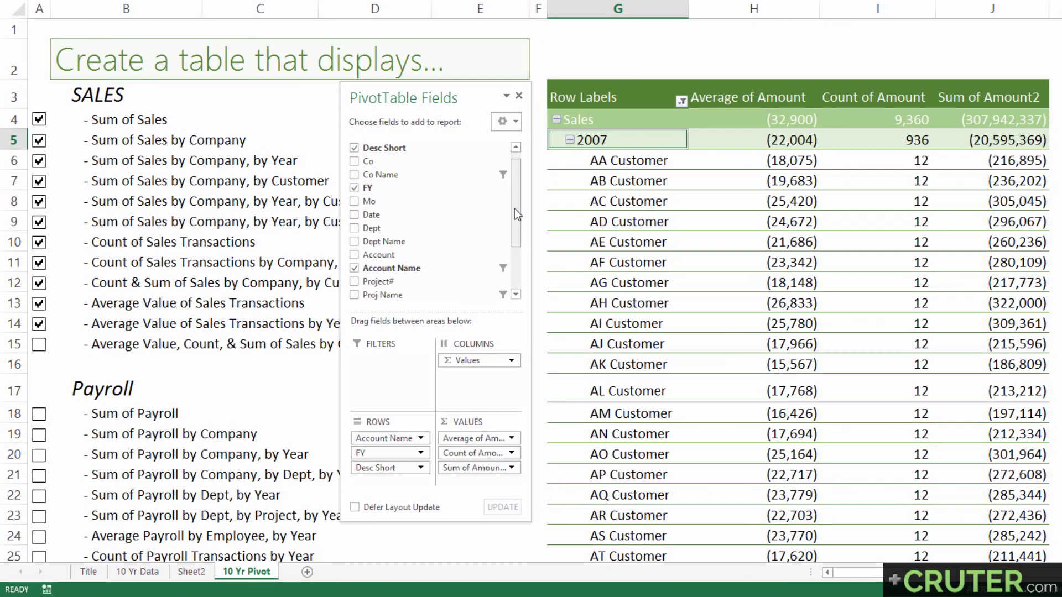
{"action": "left_click_drag", "start_coordinate": [531, 215], "coordinate": [533, 262]}
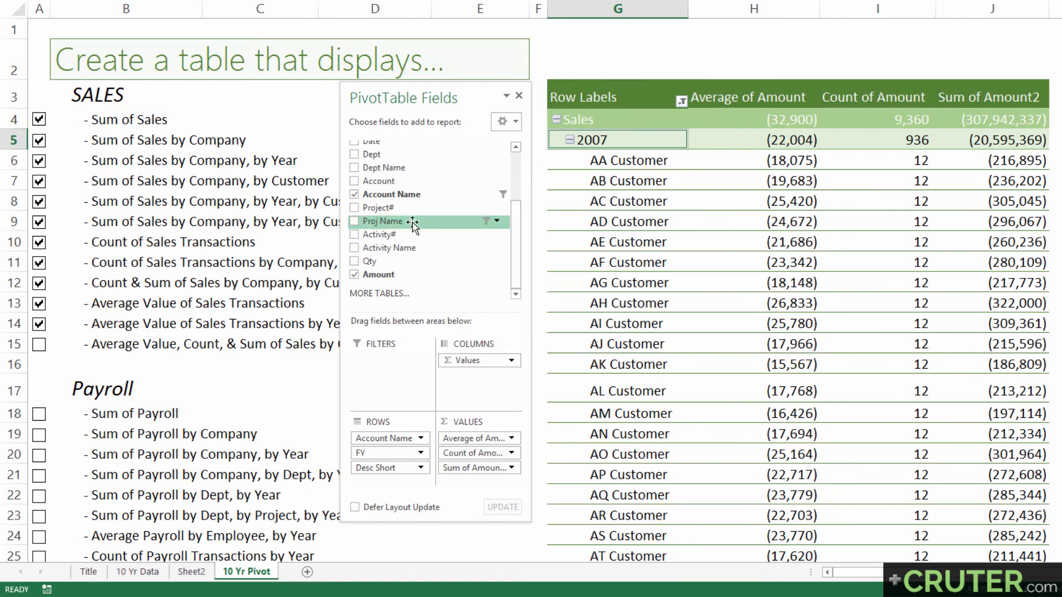
{"action": "left_click_drag", "start_coordinate": [410, 223], "coordinate": [525, 326]}
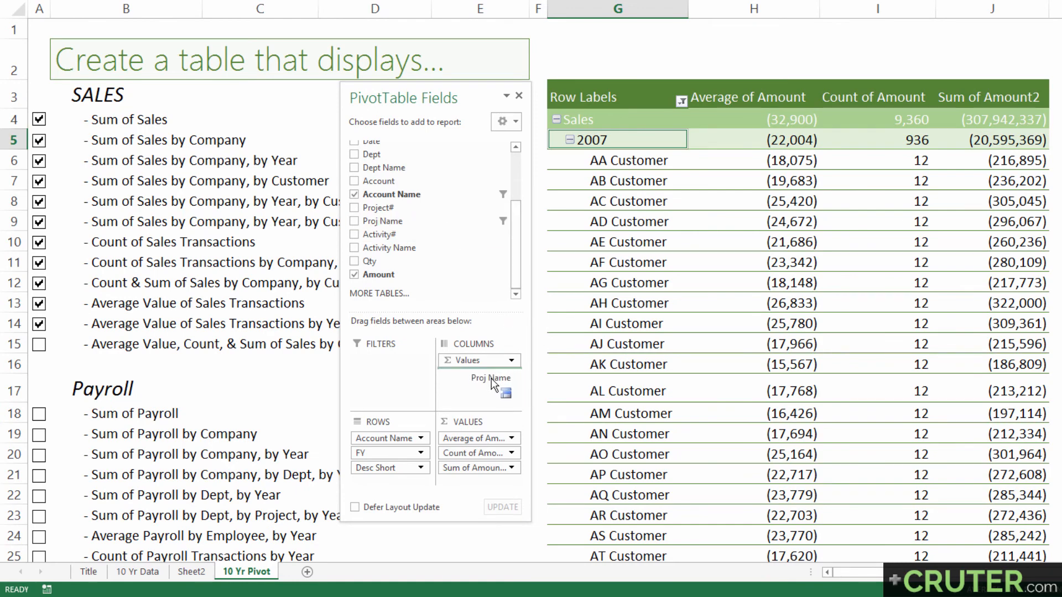
{"action": "left_click_drag", "start_coordinate": [485, 377], "coordinate": [485, 377]}
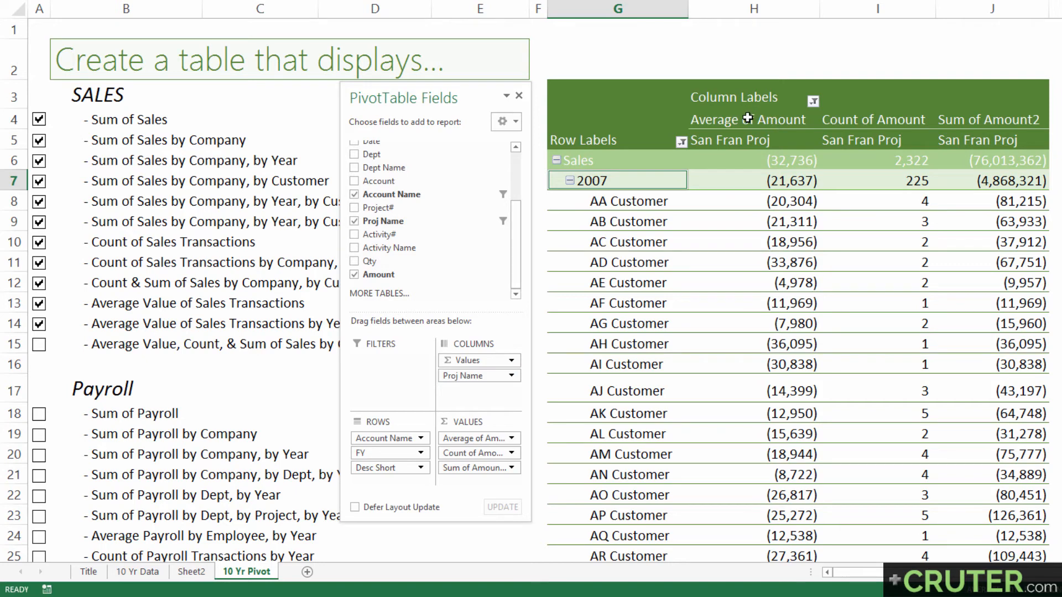
Check the San Fran Proj column headers under Average of Amount, Count of Amount and Sum of Amount2
{"action": "left_click_drag", "start_coordinate": [748, 118], "coordinate": [750, 139]}
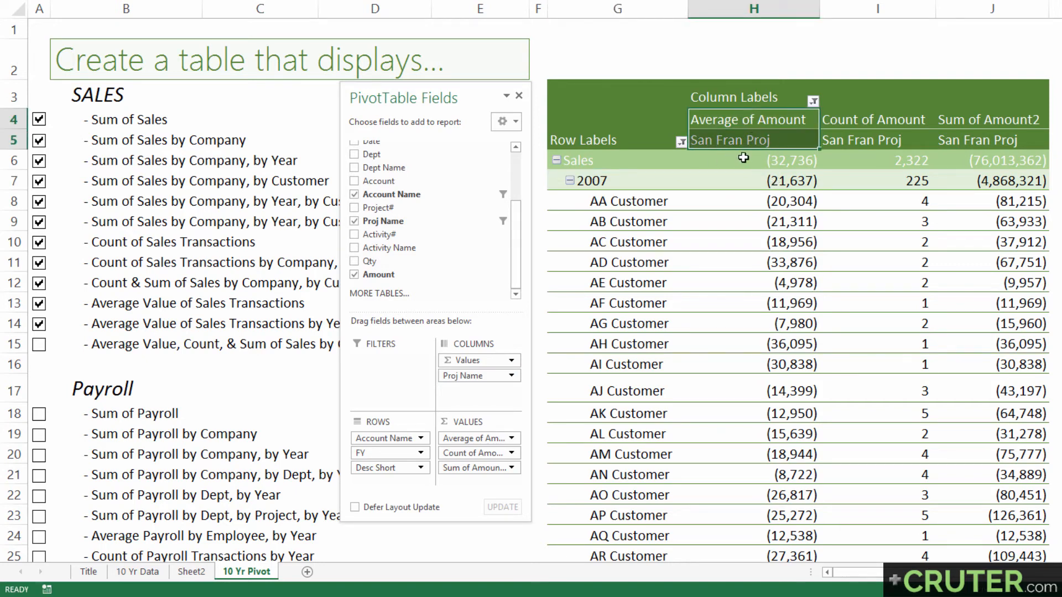
{"action": "left_click_drag", "start_coordinate": [865, 123], "coordinate": [865, 138]}
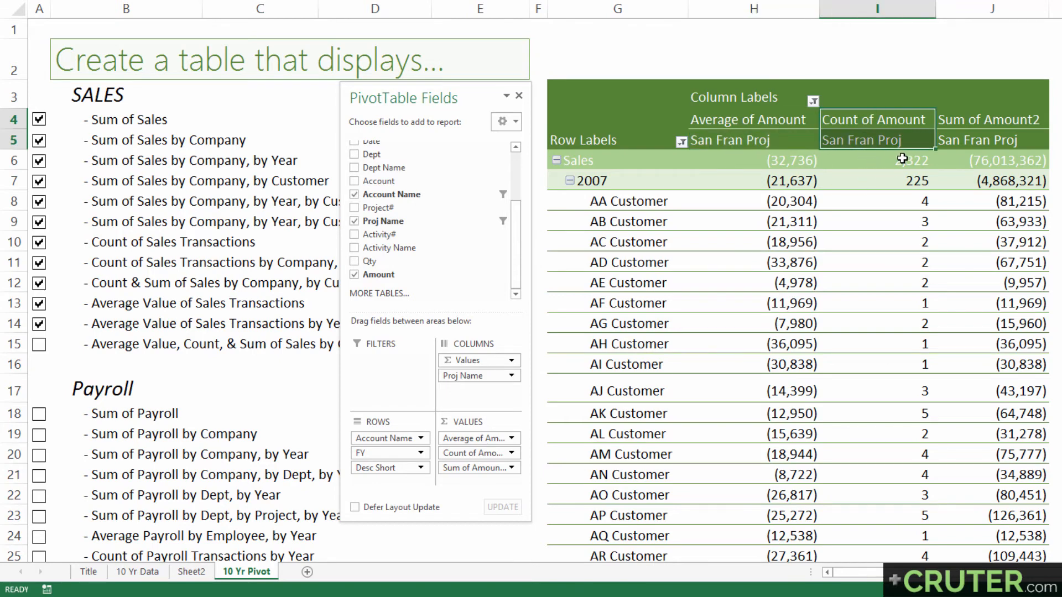
{"action": "left_click_drag", "start_coordinate": [974, 122], "coordinate": [973, 142]}
{"action": "left_click", "coordinate": [972, 141]}
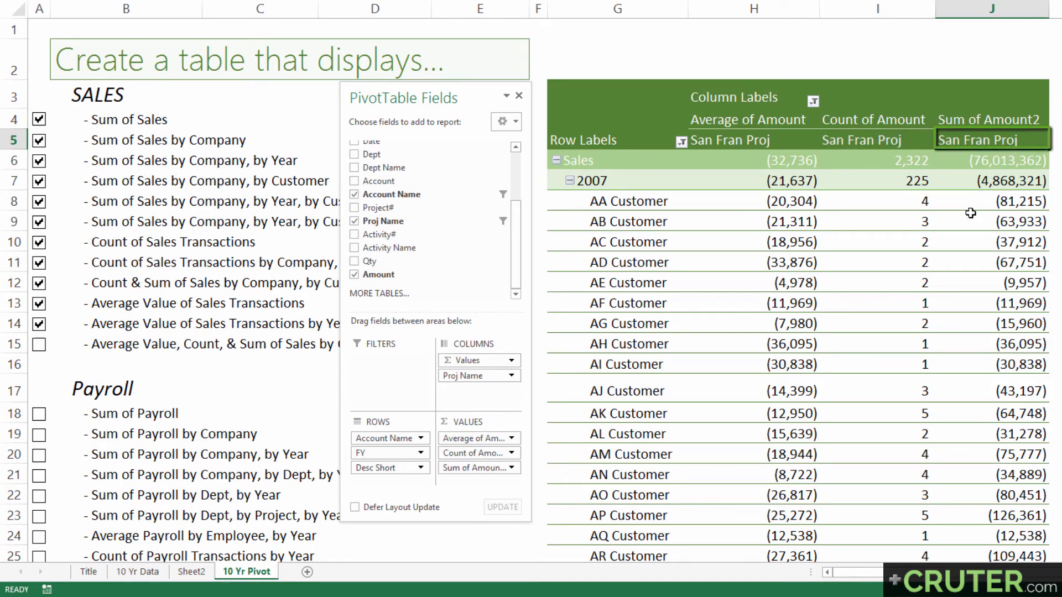
Filter the FY field in the row labels to show only 2016
{"action": "left_click", "coordinate": [682, 143]}
{"action": "left_click", "coordinate": [675, 172]}
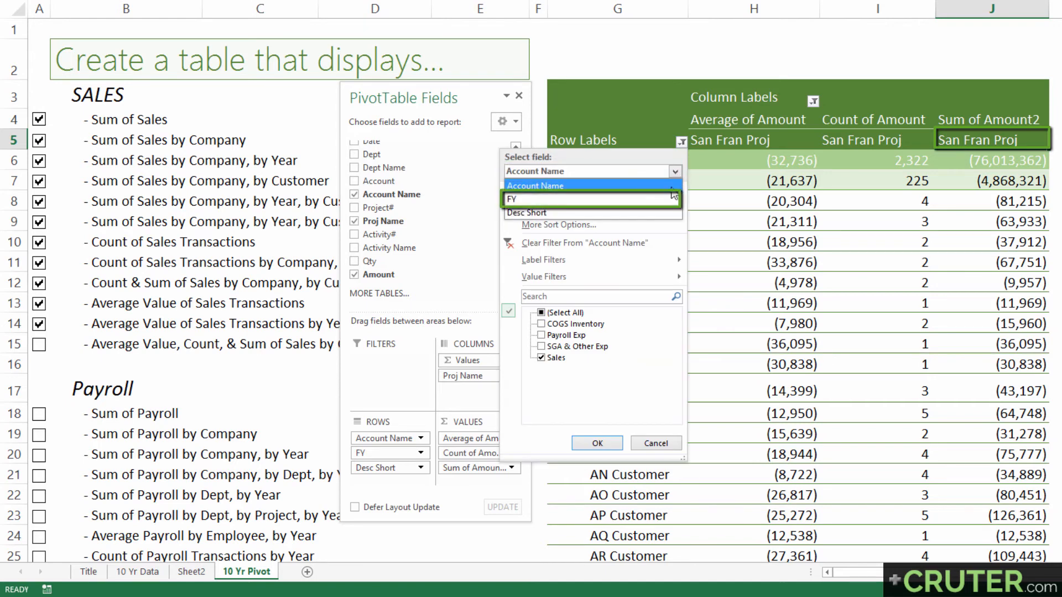
{"action": "left_click", "coordinate": [624, 199]}
{"action": "left_click", "coordinate": [542, 313]}
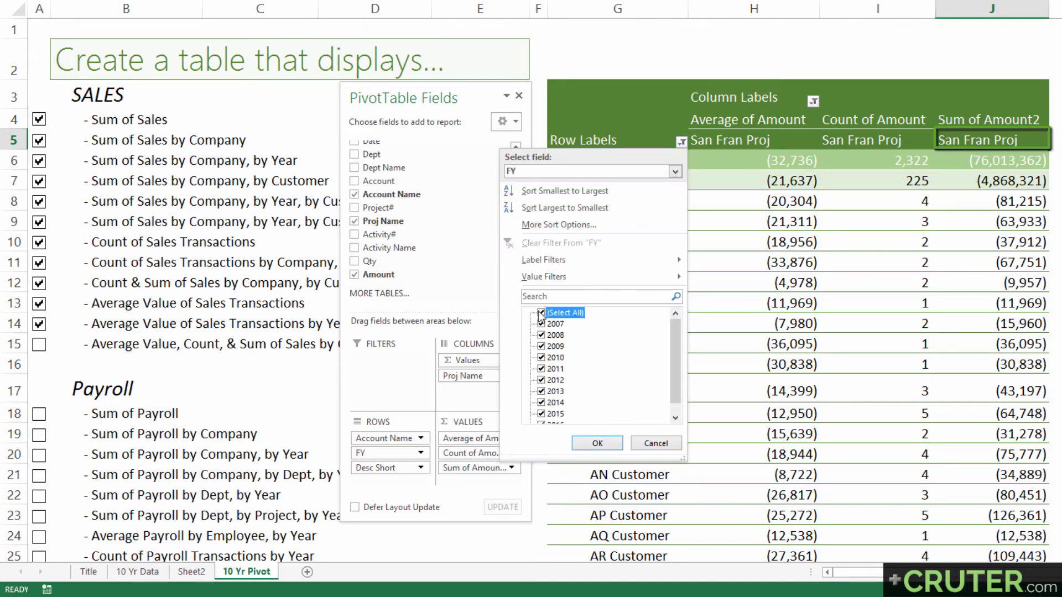
{"action": "left_click_drag", "start_coordinate": [675, 338], "coordinate": [675, 354]}
{"action": "left_click", "coordinate": [541, 414]}
{"action": "left_click", "coordinate": [597, 443]}
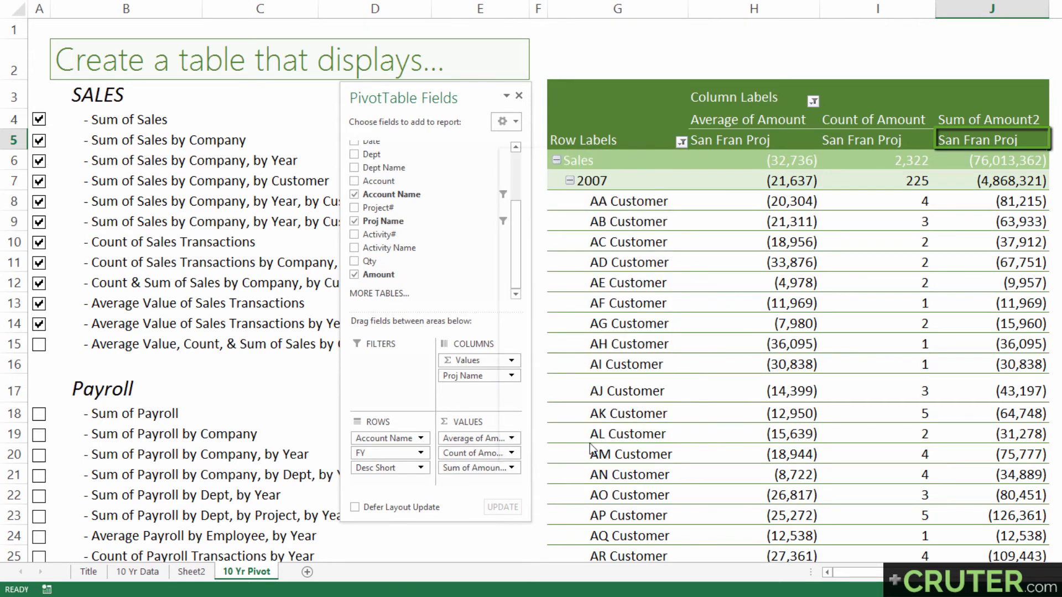
Examine which field the row labels filter targets when the Sales, 2016 and AA Customer row labels are each selected
{"action": "left_click", "coordinate": [682, 142]}
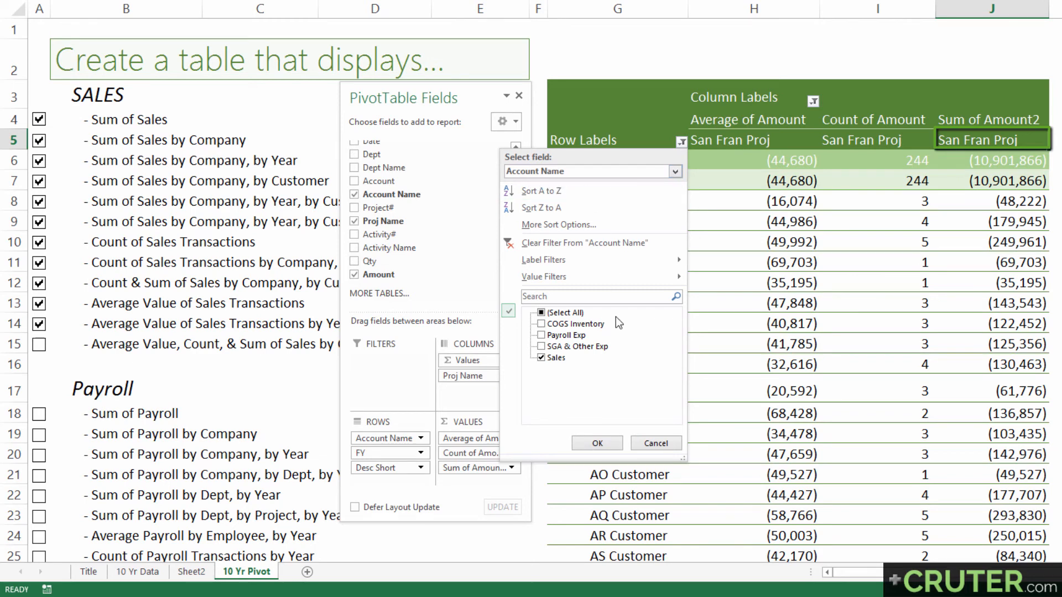
{"action": "key", "text": "Return"}
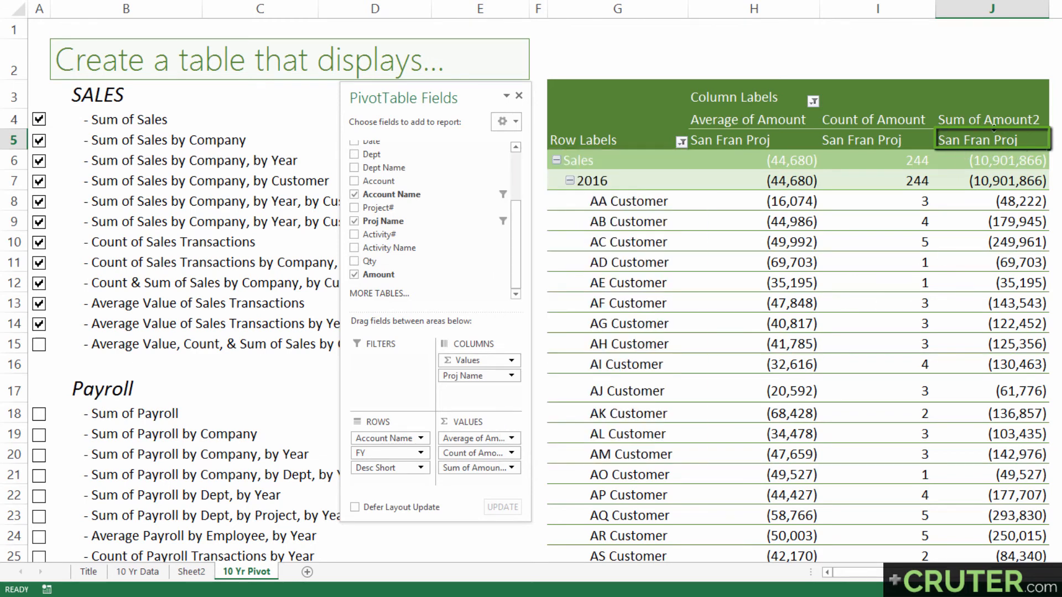
{"action": "left_click", "coordinate": [604, 180]}
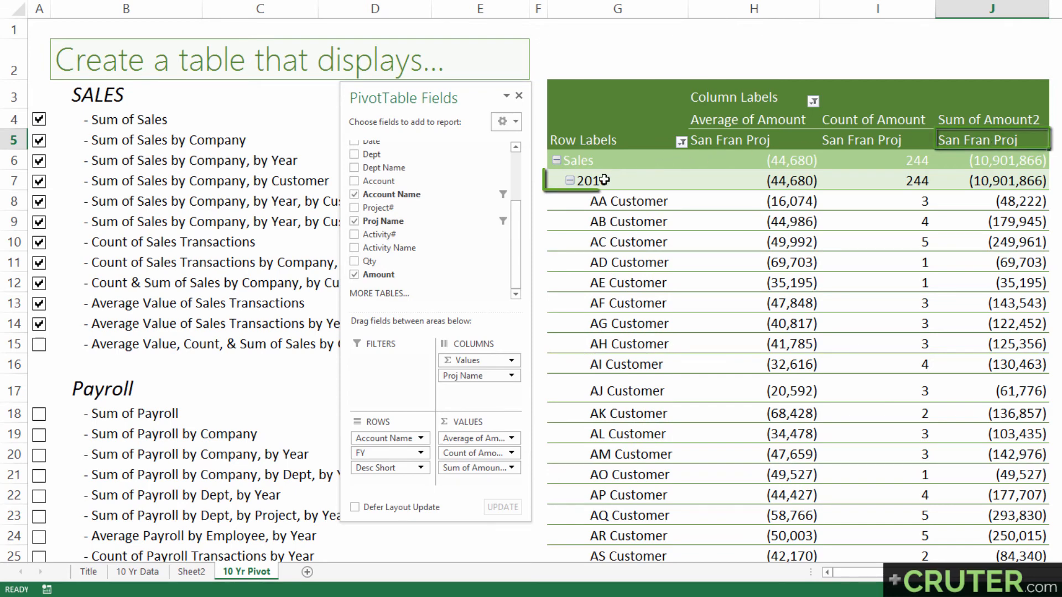
{"action": "left_click", "coordinate": [682, 143]}
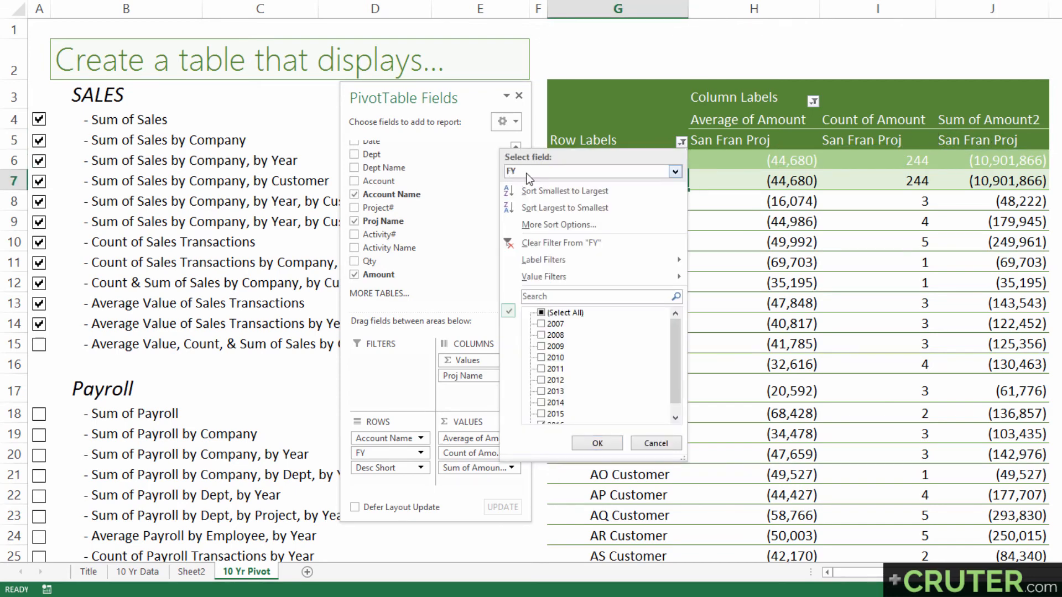
{"action": "left_click", "coordinate": [685, 141]}
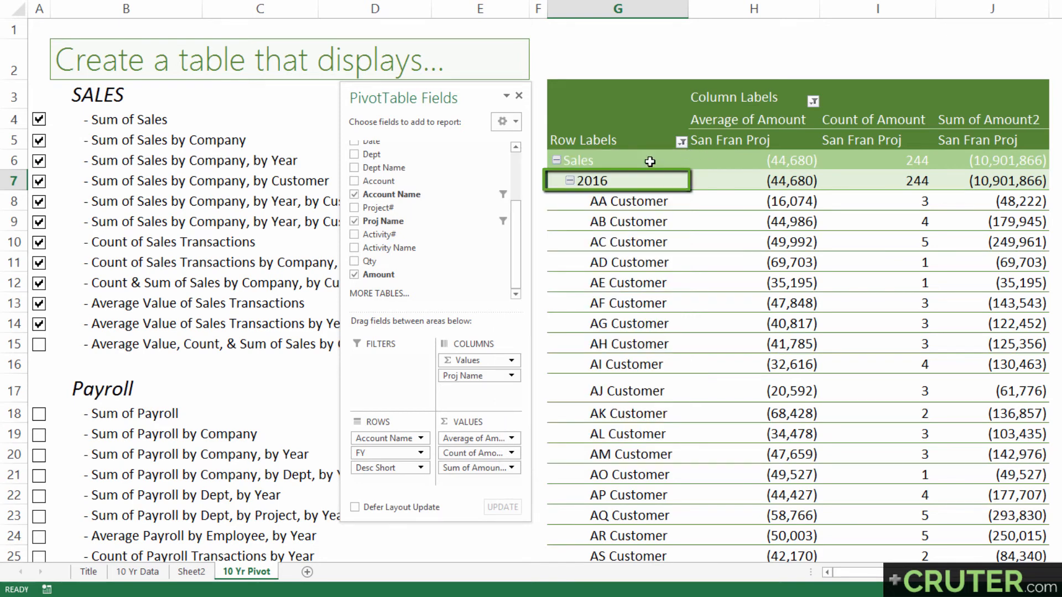
{"action": "left_click", "coordinate": [585, 162]}
{"action": "left_click", "coordinate": [682, 142]}
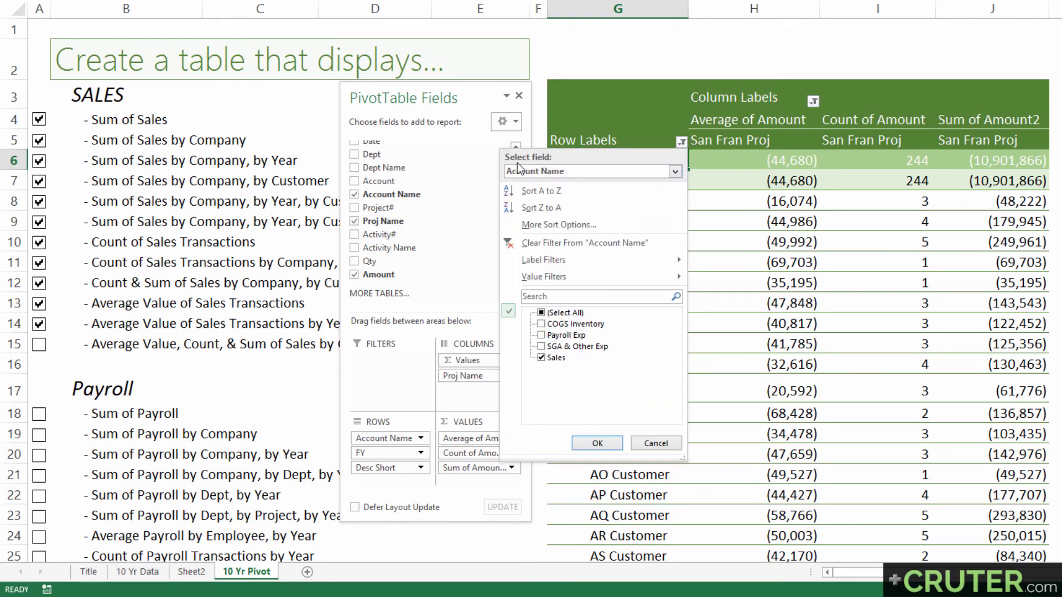
{"action": "left_click", "coordinate": [691, 145]}
{"action": "left_click", "coordinate": [631, 204]}
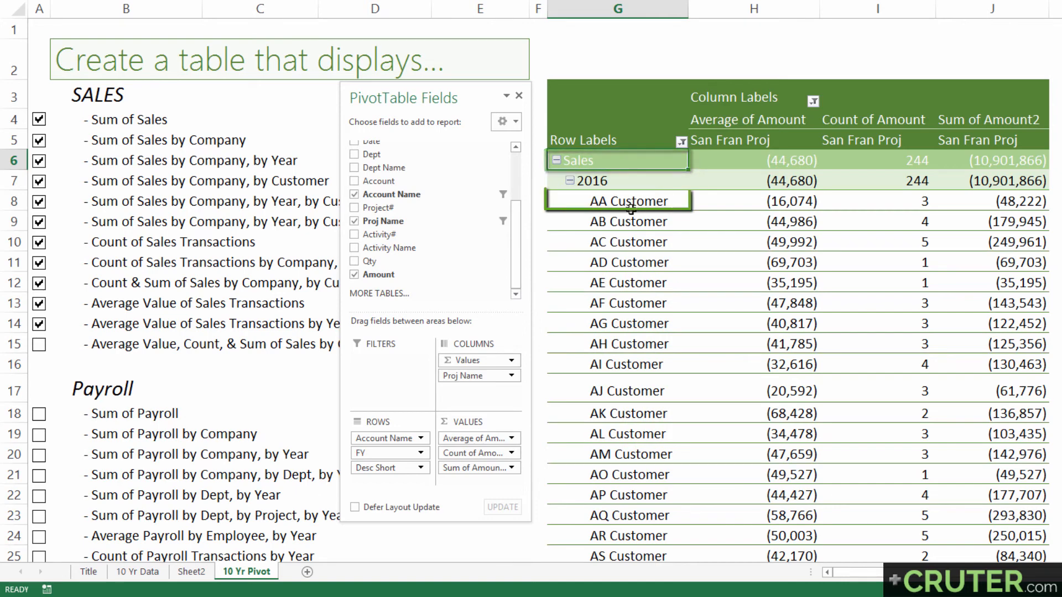
{"action": "left_click", "coordinate": [681, 142]}
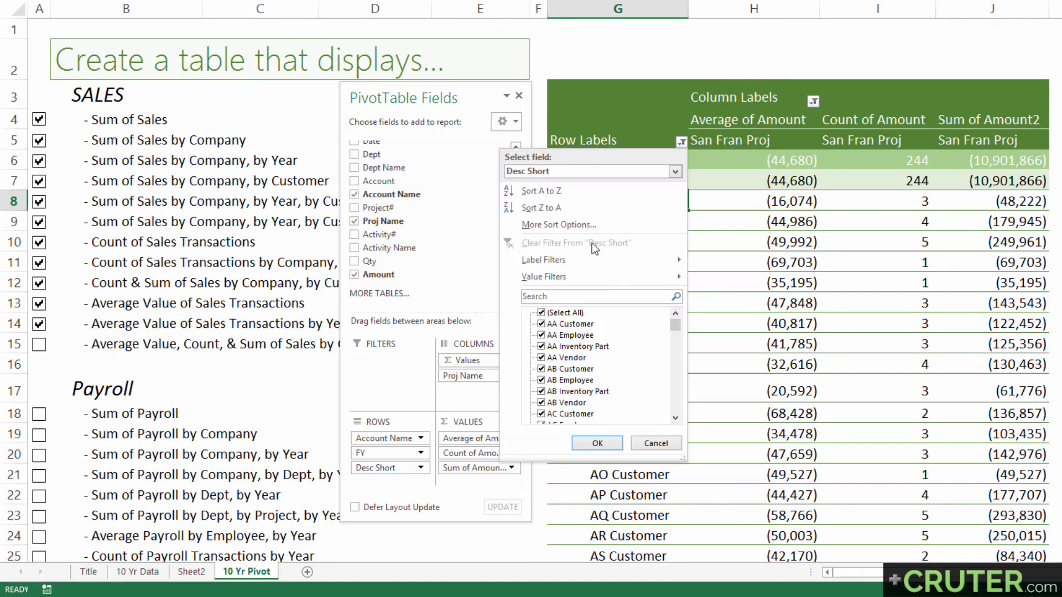
{"action": "left_click", "coordinate": [683, 141]}
{"action": "left_click", "coordinate": [597, 181]}
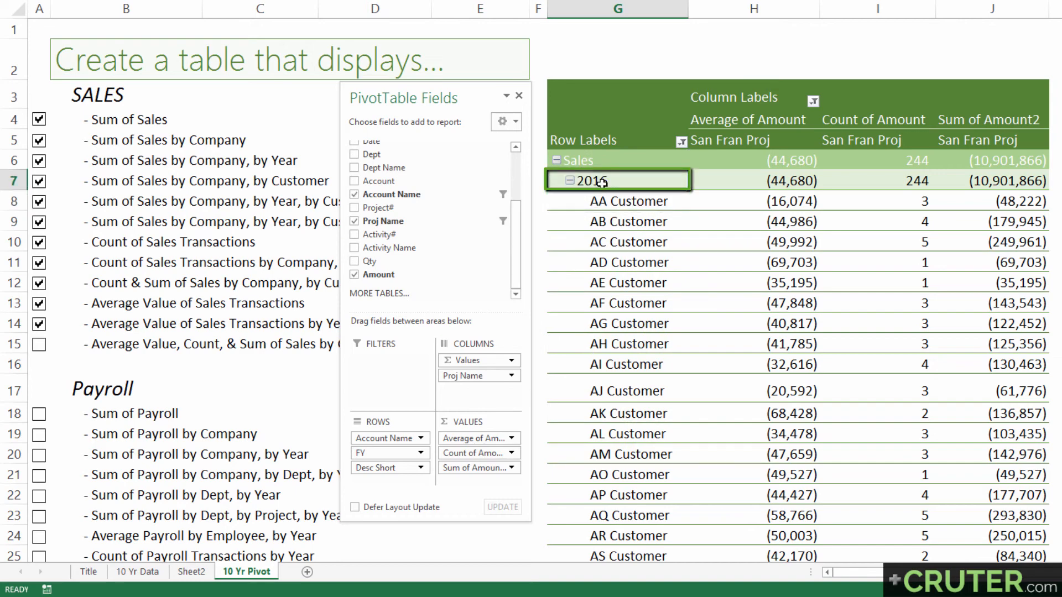
{"action": "left_click", "coordinate": [681, 143]}
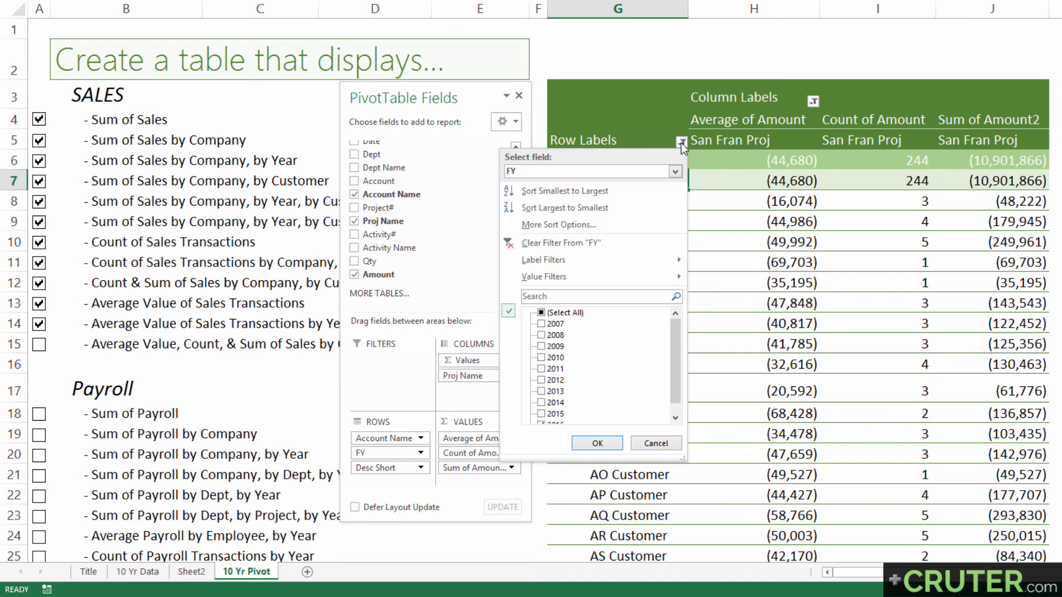
{"action": "scroll", "coordinate": [614, 387], "scroll_direction": "down", "scroll_amount": 1}
{"action": "left_click", "coordinate": [597, 444]}
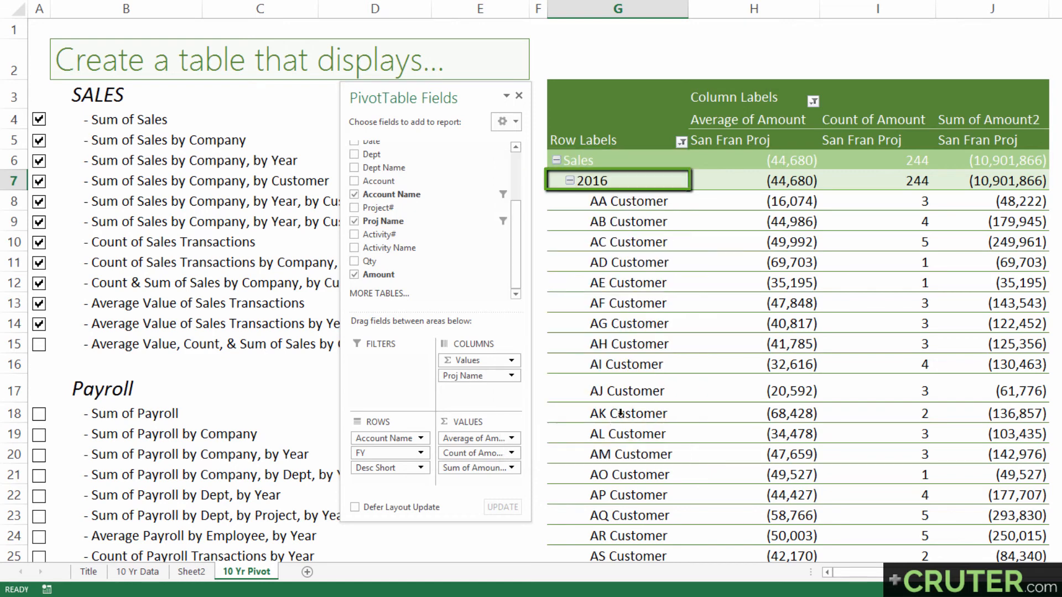
Apply a Top 10 value filter to Desc Short that shows the bottom 5 items by Sum of Amount2
{"action": "left_click", "coordinate": [613, 221]}
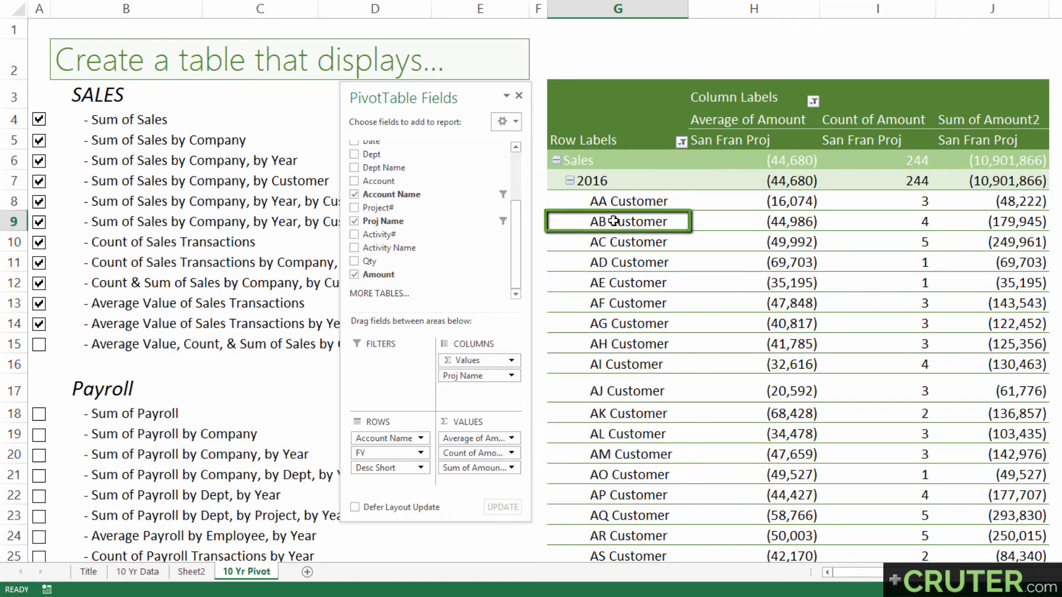
{"action": "left_click", "coordinate": [681, 142]}
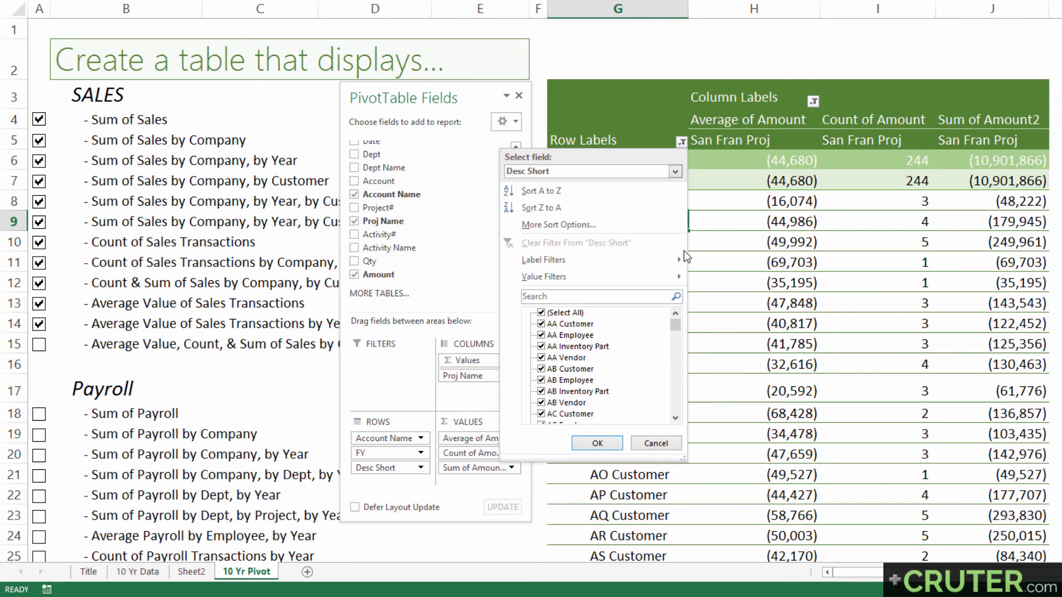
{"action": "mouse_move", "coordinate": [576, 277]}
{"action": "left_click", "coordinate": [755, 435]}
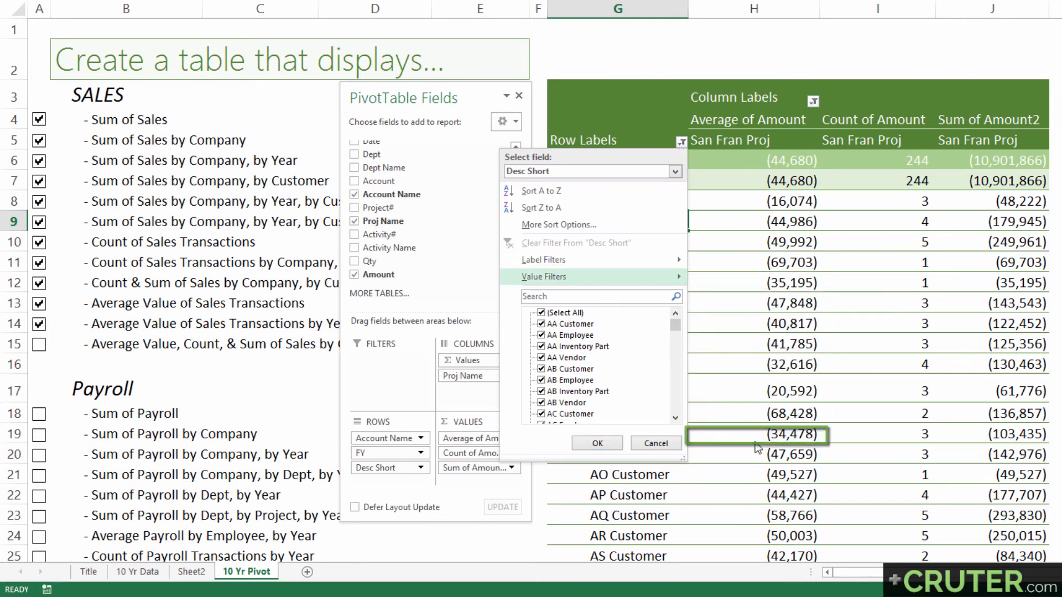
{"action": "left_click_drag", "start_coordinate": [630, 276], "coordinate": [585, 278]}
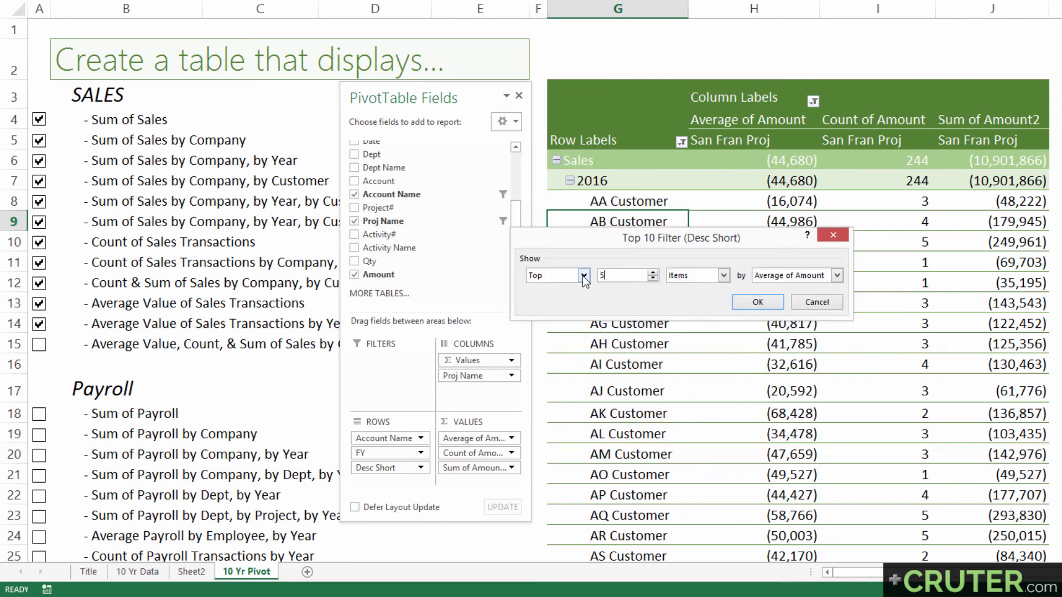
{"action": "key", "text": "shift+Tab"}
{"action": "key", "text": "Down"}
{"action": "key", "text": "Tab"}
{"action": "key", "text": "Tab"}
{"action": "key", "text": "Tab"}
{"action": "key", "text": "alt+Down"}
{"action": "key", "text": "Down"}
{"action": "key", "text": "Down"}
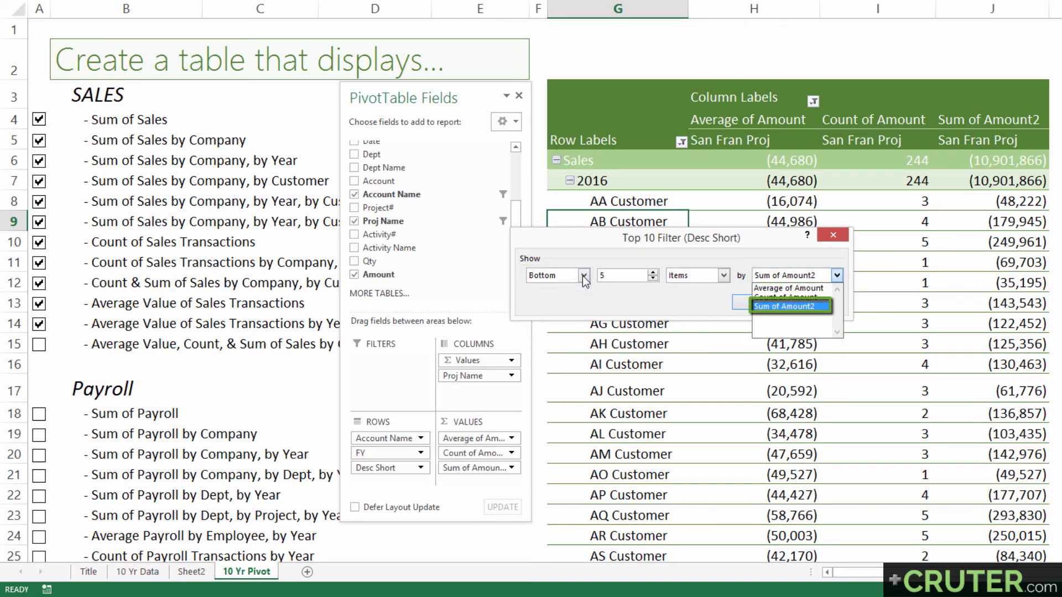
{"action": "key", "text": "Return"}
{"action": "key", "text": "Return"}
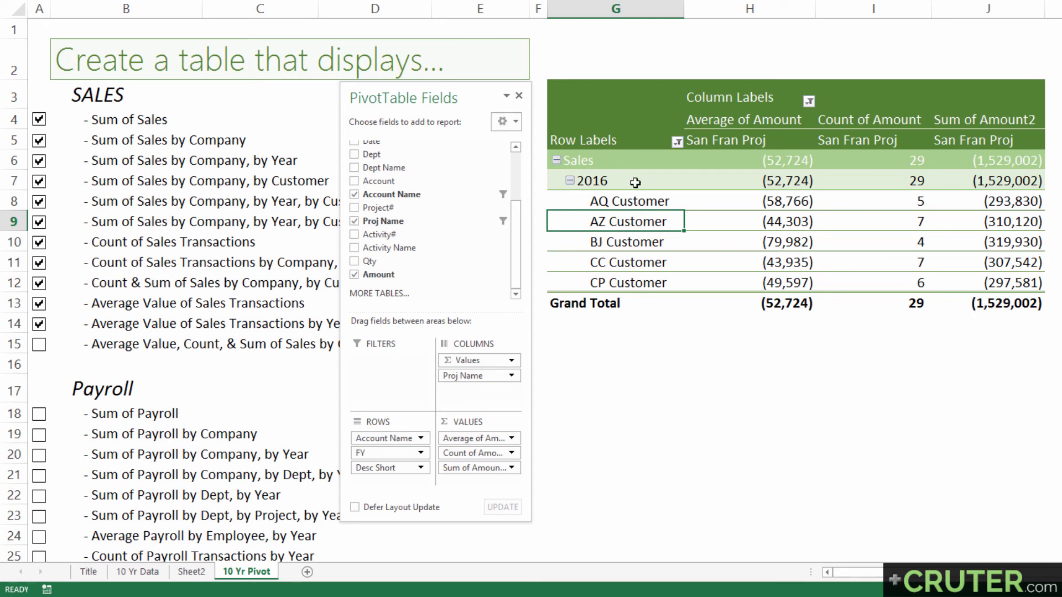
Examine the San Fran Proj average, count and sum amounts for the 2016 customers, comparing AQ Customer's average and count with its sum
{"action": "left_click", "coordinate": [607, 165]}
{"action": "left_click", "coordinate": [744, 160]}
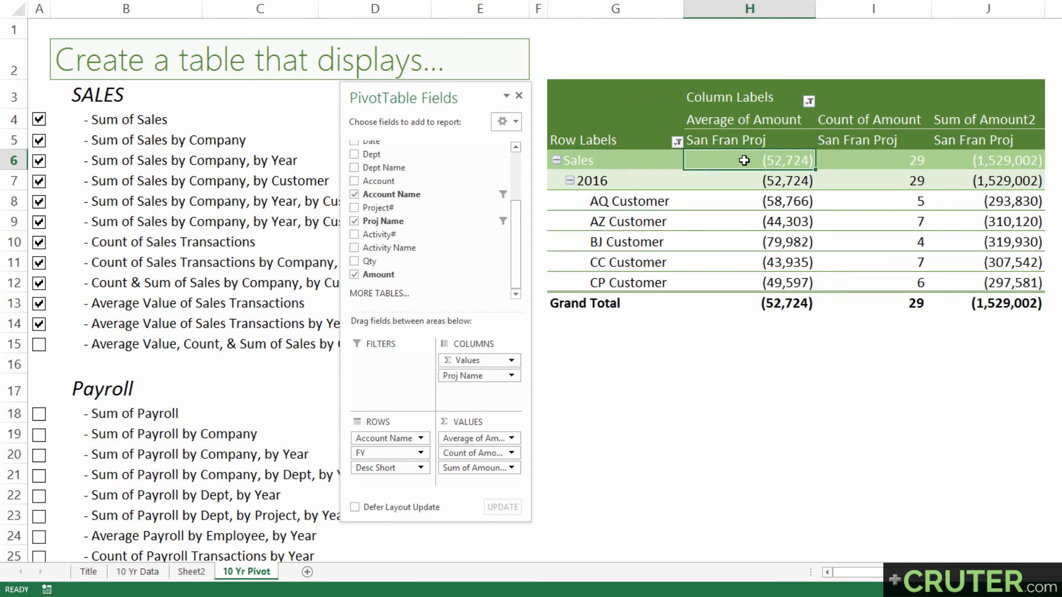
{"action": "key", "text": "Up"}
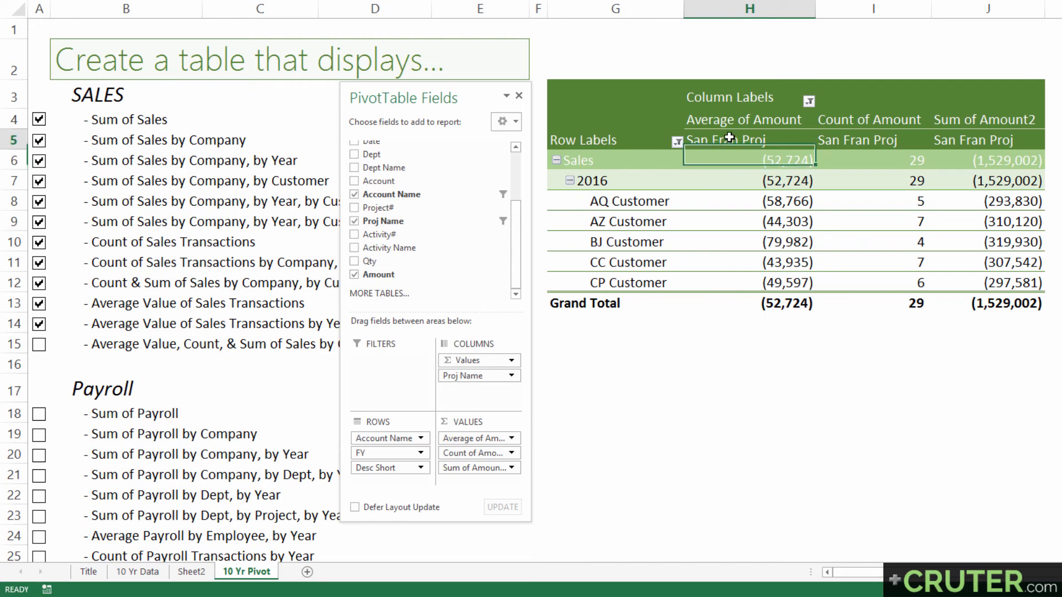
{"action": "left_click", "coordinate": [749, 180]}
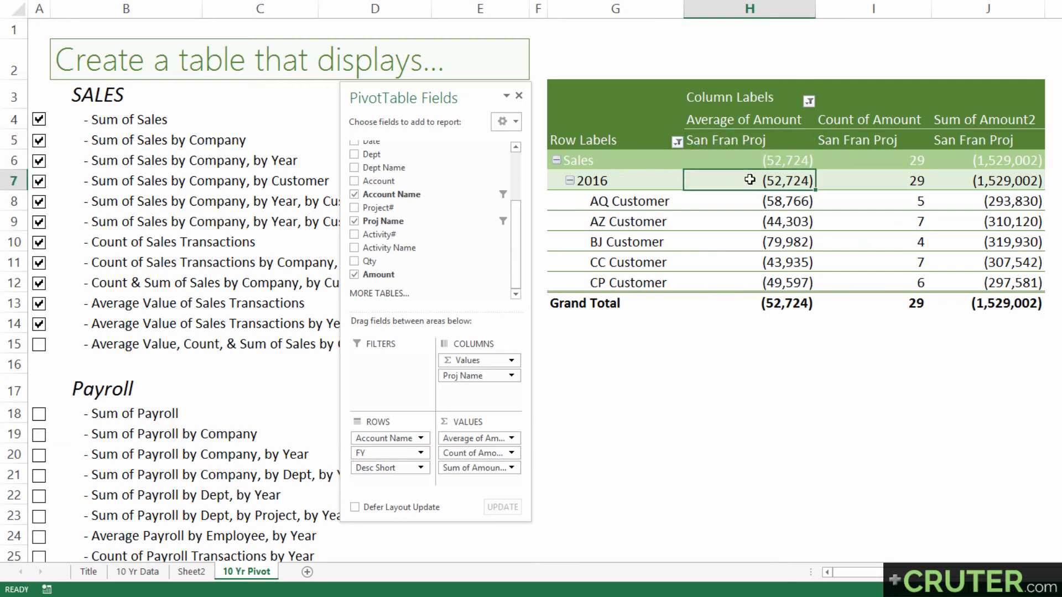
{"action": "left_click_drag", "start_coordinate": [750, 202], "coordinate": [747, 279]}
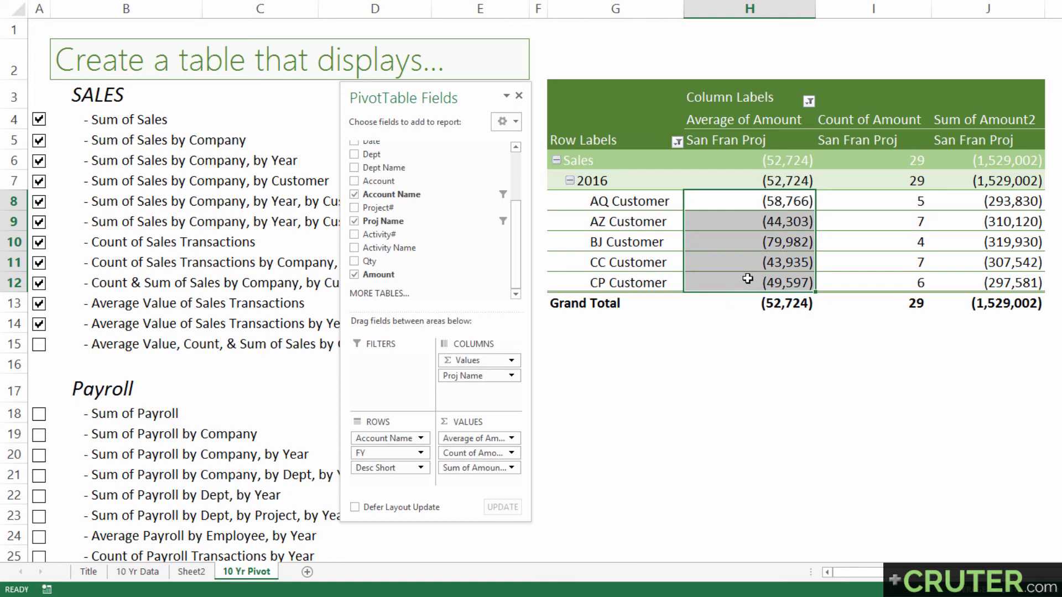
{"action": "left_click_drag", "start_coordinate": [875, 205], "coordinate": [888, 285]}
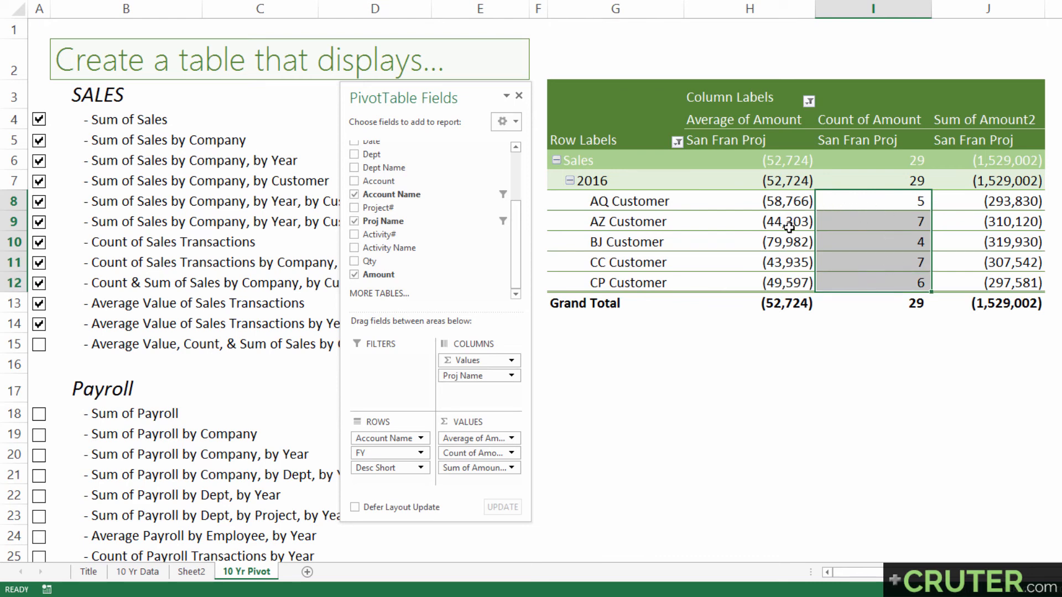
{"action": "left_click", "coordinate": [882, 200]}
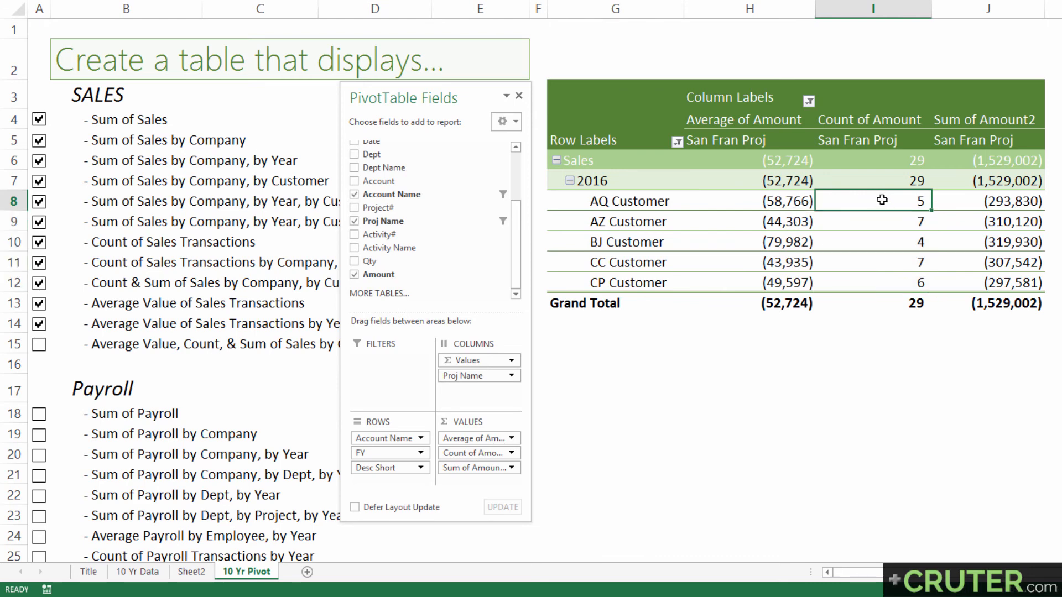
{"action": "left_click", "coordinate": [806, 199]}
{"action": "left_click", "coordinate": [983, 191]}
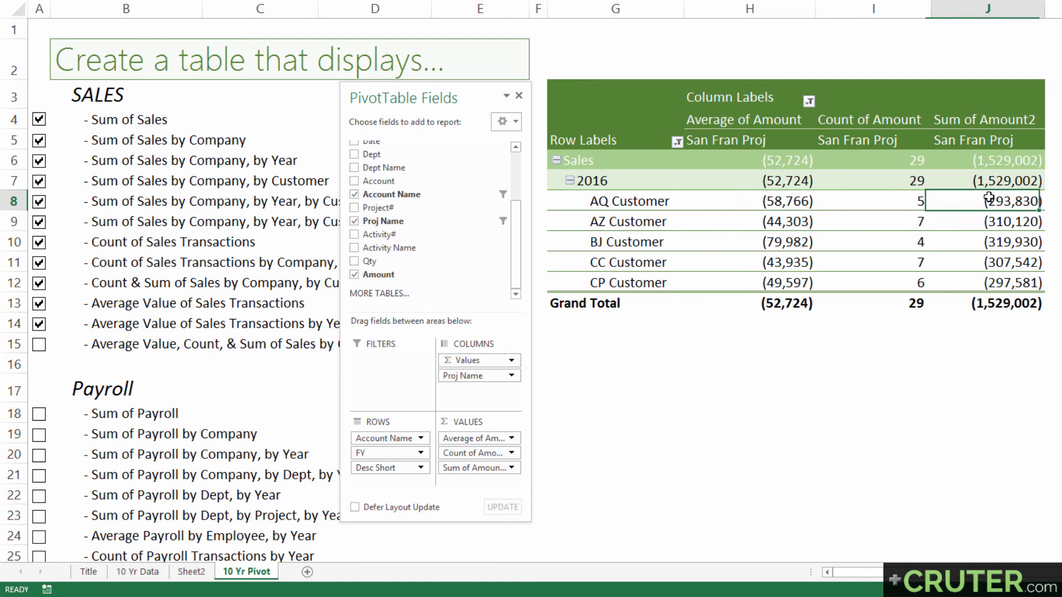
Enter a GETPIVOTDATA formula in K8 that multiplies AQ Customer's Average of Amount by its Count of Amount
{"action": "left_click", "coordinate": [1053, 201]}
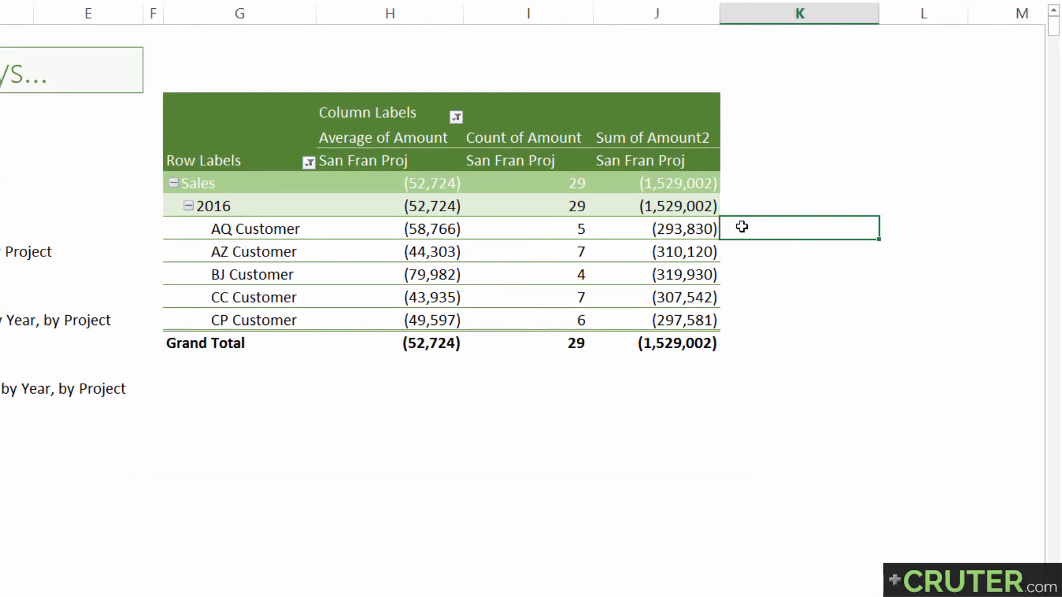
{"action": "type", "text": "="}
{"action": "key", "text": "Left"}
{"action": "key", "text": "Left"}
{"action": "key", "text": "Left"}
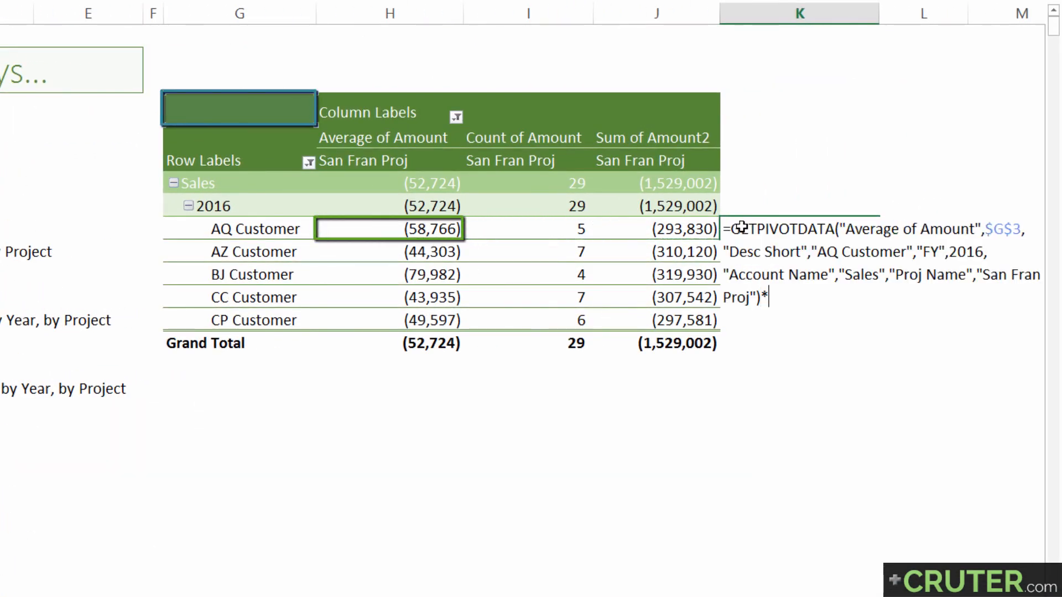
{"action": "type", "text": "*"}
{"action": "key", "text": "Left"}
{"action": "key", "text": "Left"}
{"action": "key", "text": "Return"}
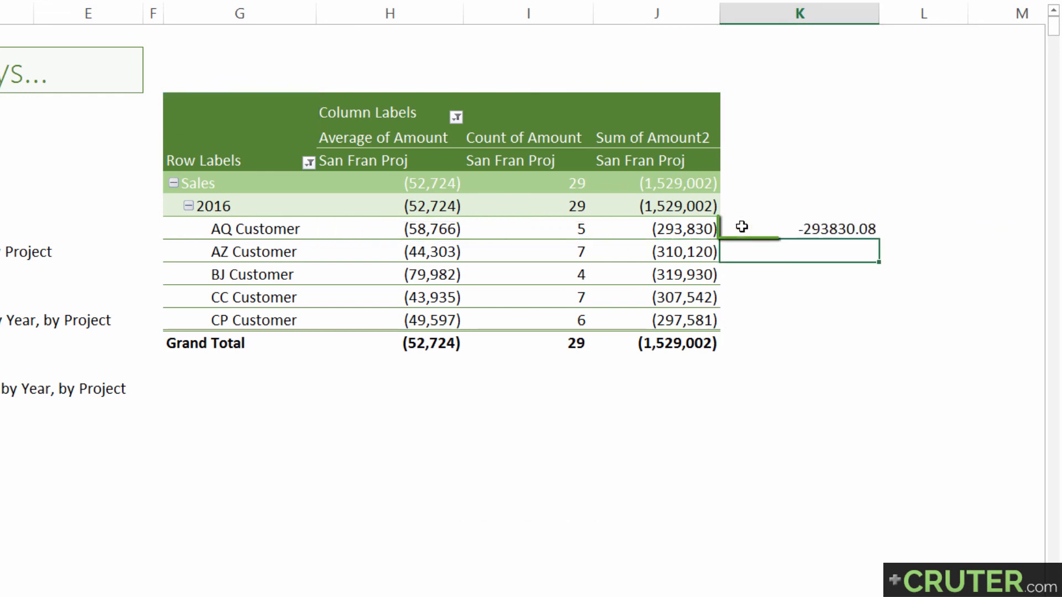
Format K8 as a number with thousands separators and two decimals, and copy it down to the CP Customer row
{"action": "left_click", "coordinate": [742, 227]}
{"action": "key", "text": "ctrl+shift+1"}
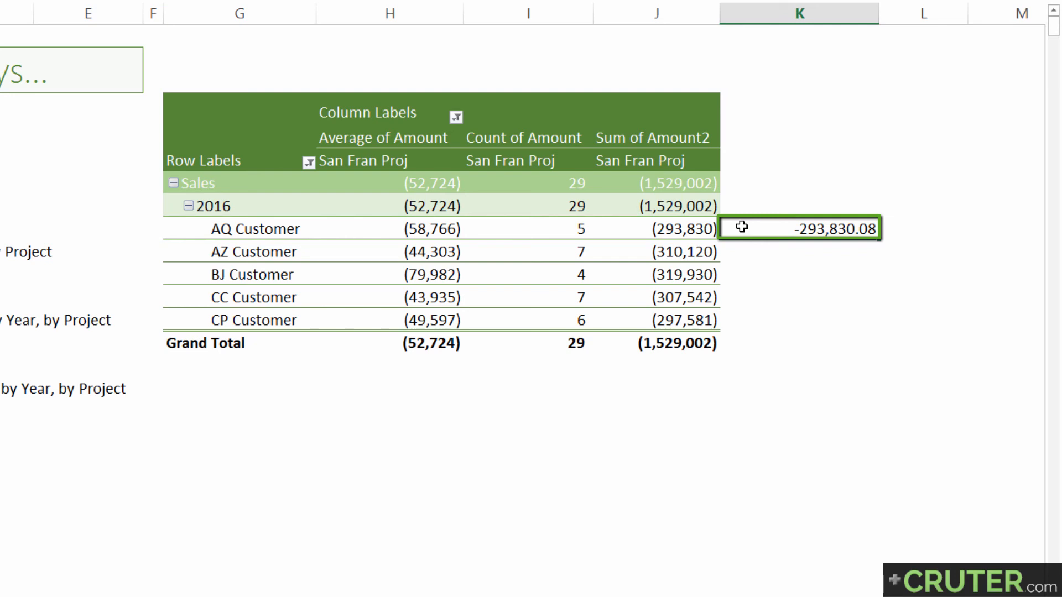
{"action": "key", "text": "ctrl+c"}
{"action": "key", "text": "shift+Down"}
{"action": "key", "text": "shift+Down"}
{"action": "key", "text": "shift+Down"}
{"action": "key", "text": "shift+Down"}
{"action": "key", "text": "shift+Down"}
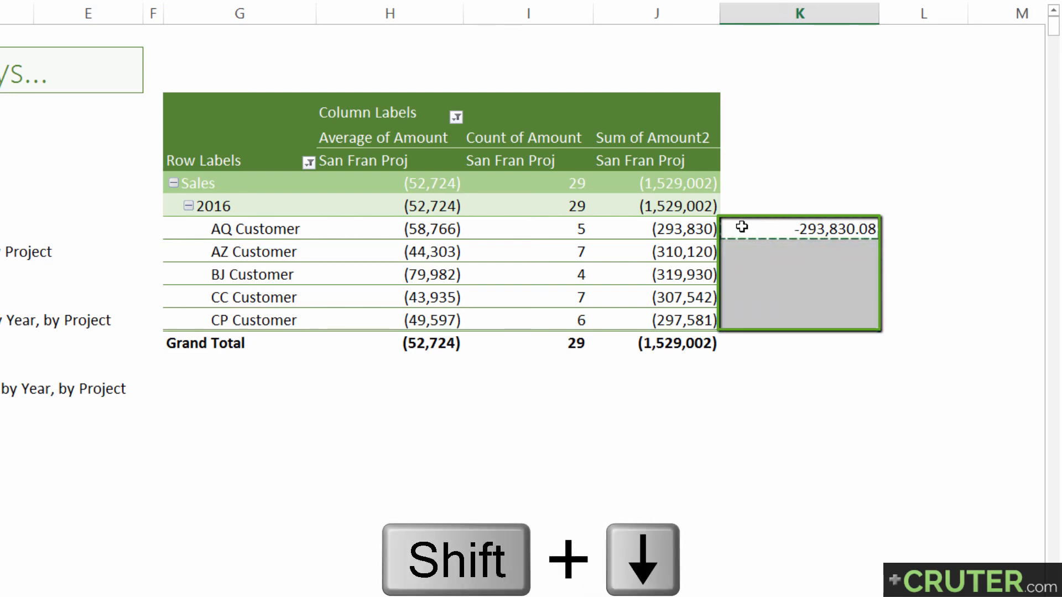
{"action": "key", "text": "ctrl+v"}
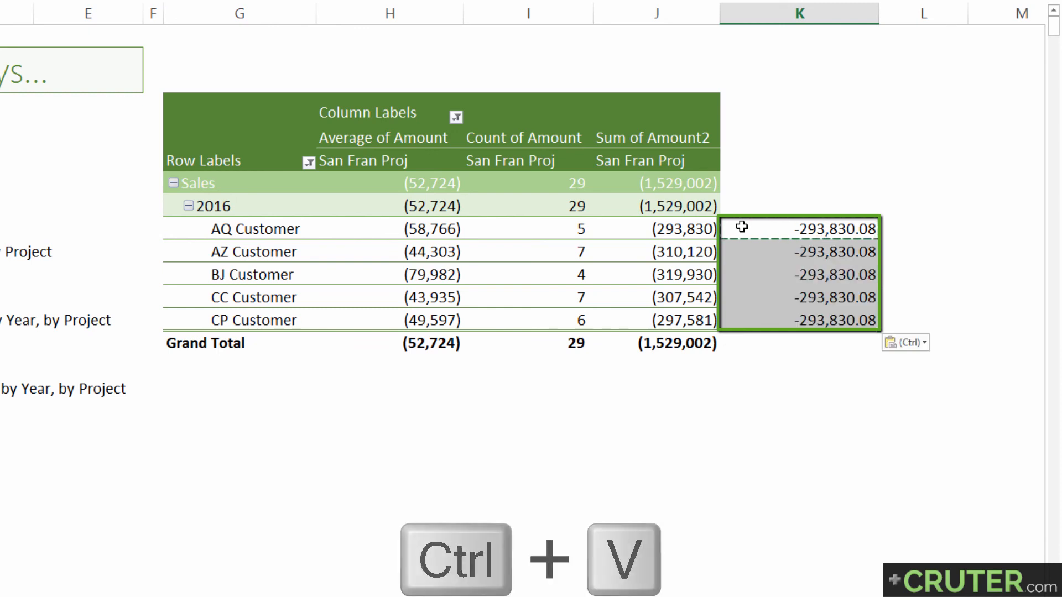
Inspect the GETPIVOTDATA formula copied into K9 beside AZ Customer, without editing it
{"action": "key", "text": "Down"}
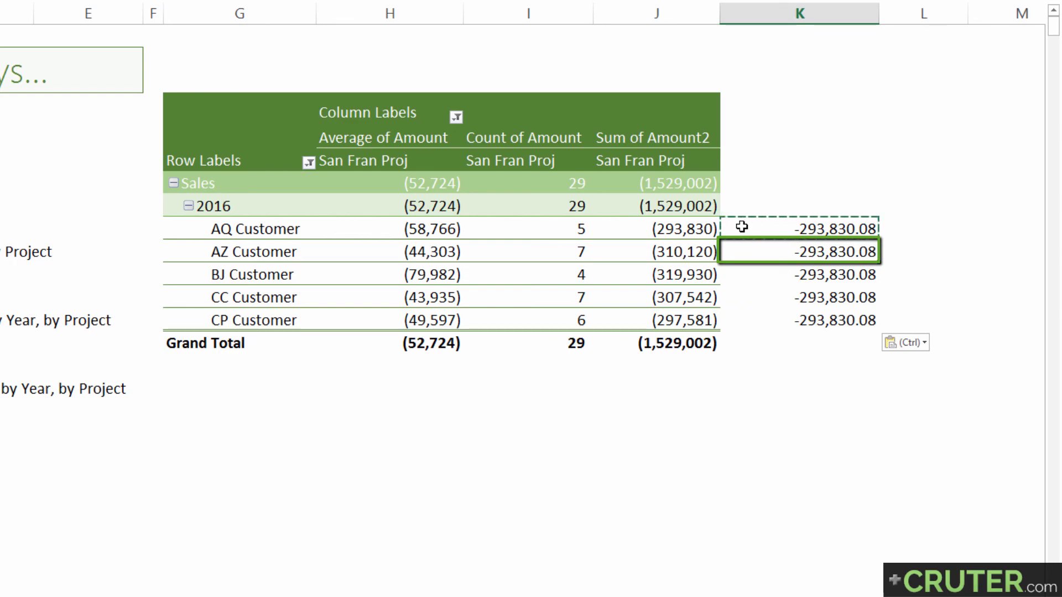
{"action": "key", "text": "F2"}
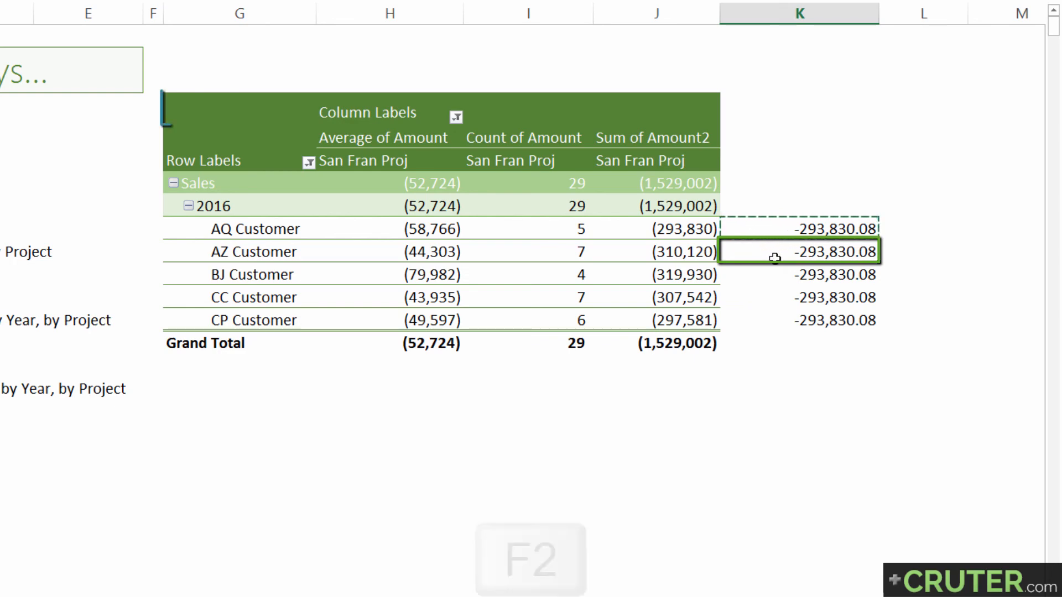
{"action": "left_click_drag", "start_coordinate": [815, 253], "coordinate": [836, 253]}
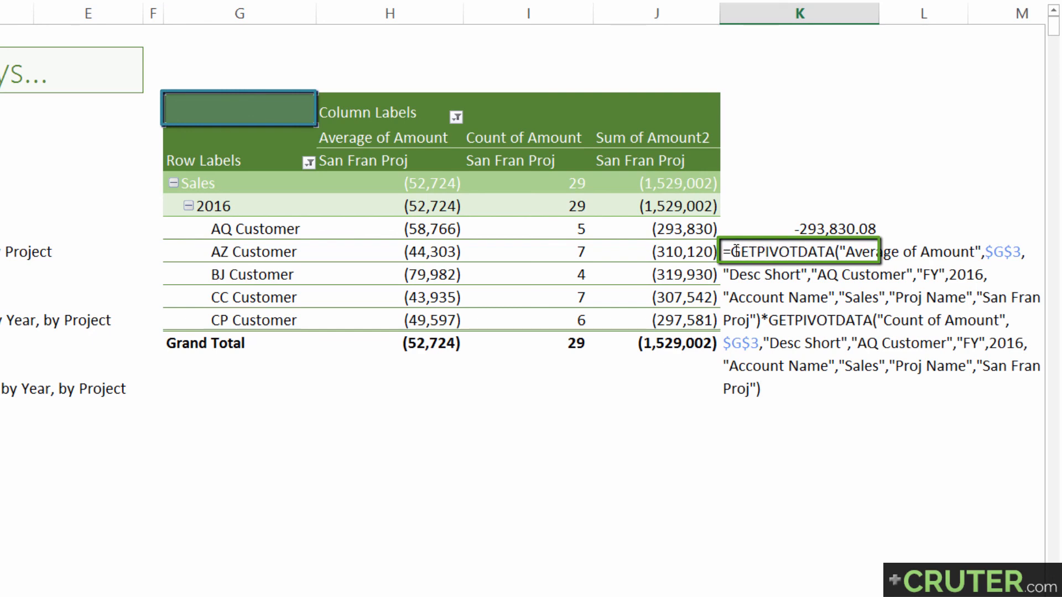
{"action": "left_click_drag", "start_coordinate": [736, 252], "coordinate": [849, 253]}
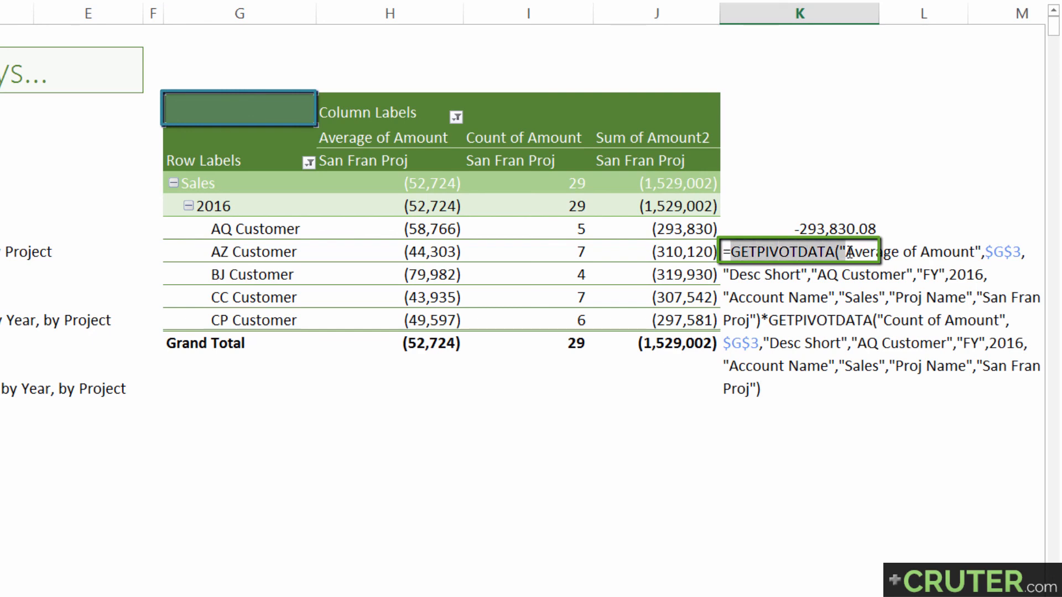
{"action": "key", "text": "Escape"}
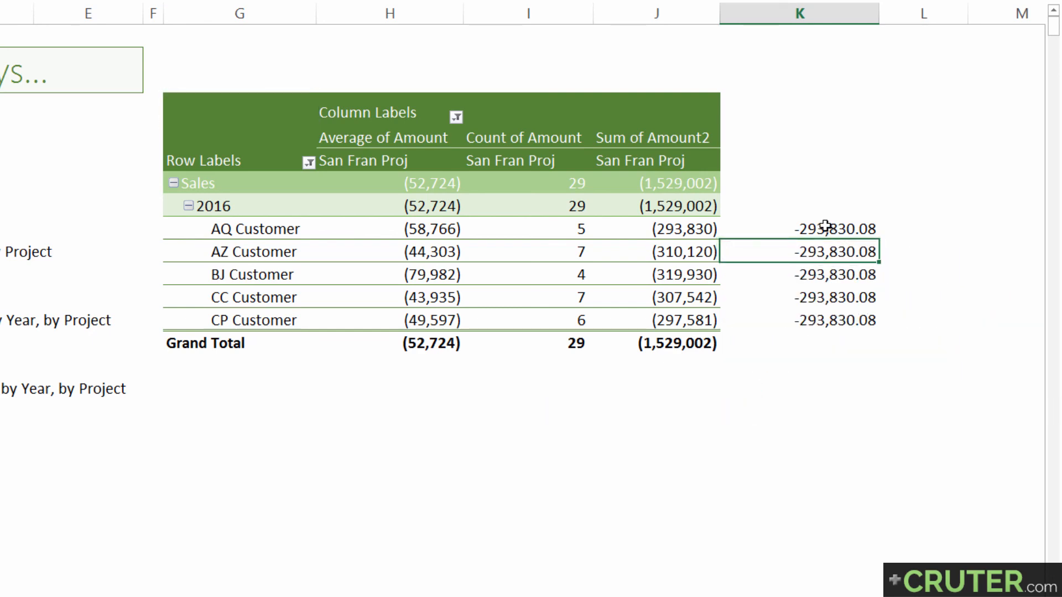
Turn off Generate GetPivotData in the pivot table's options
{"action": "left_click", "coordinate": [811, 232]}
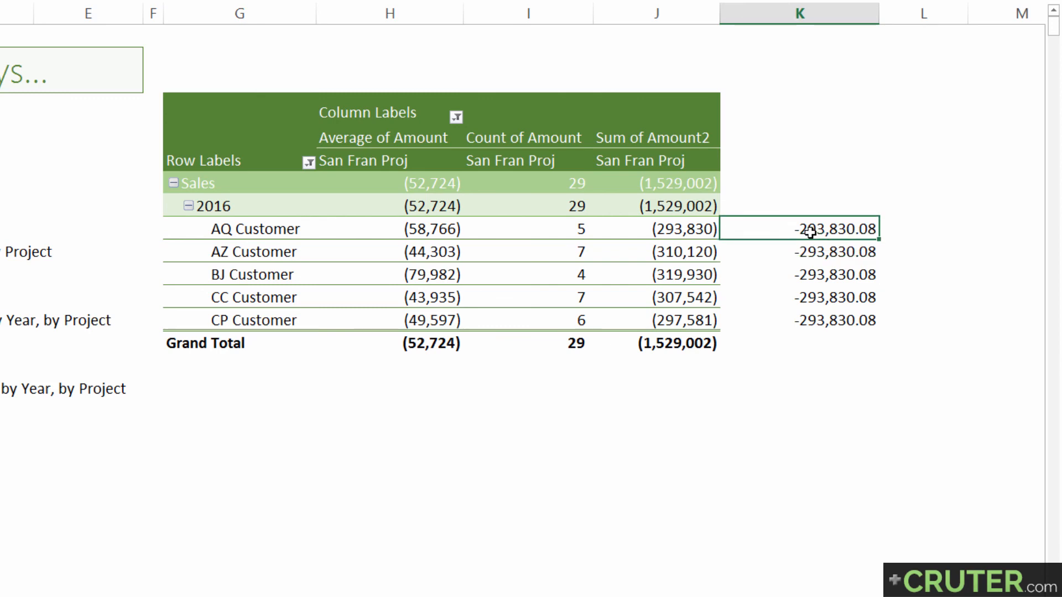
{"action": "left_click", "coordinate": [681, 232]}
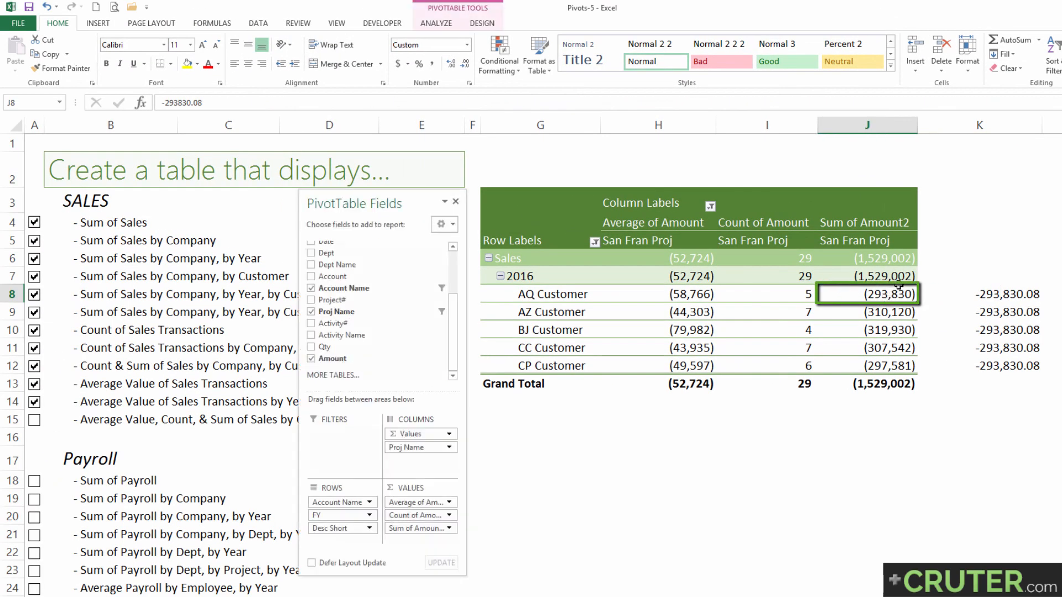
{"action": "left_click", "coordinate": [436, 23]}
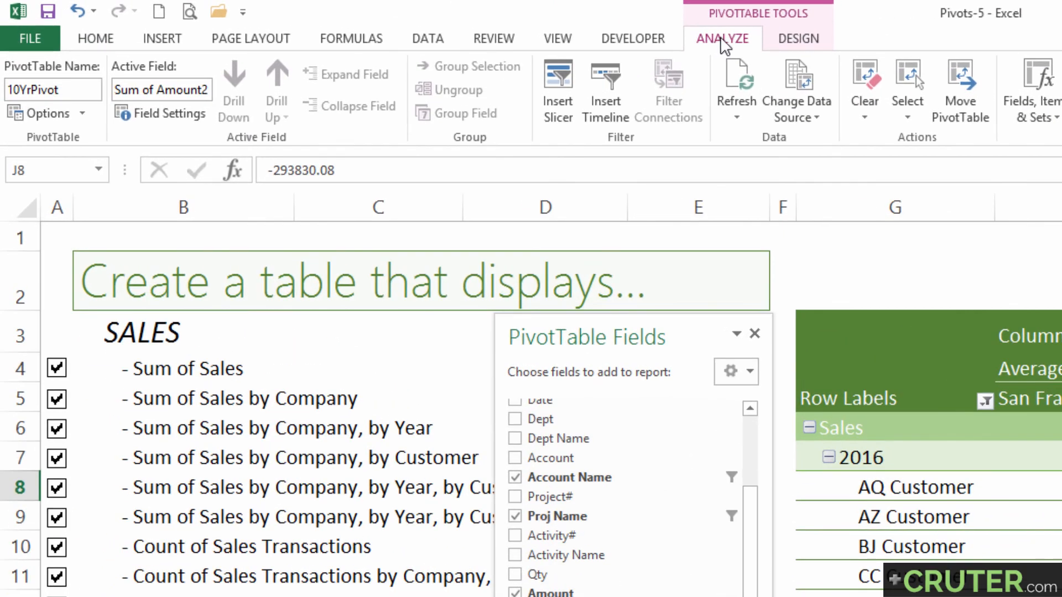
{"action": "left_click", "coordinate": [82, 115]}
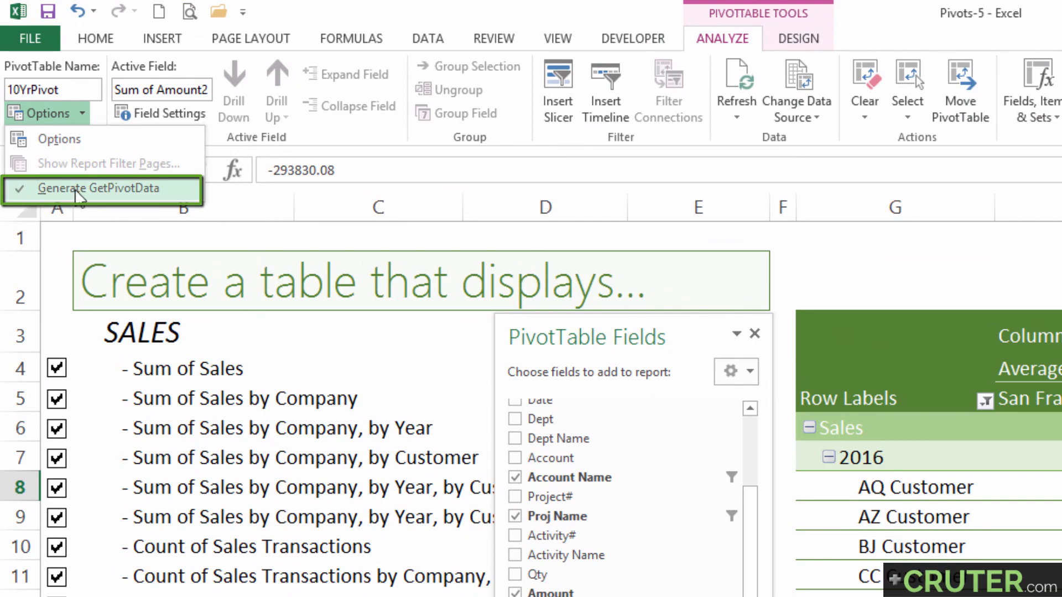
{"action": "left_click", "coordinate": [77, 189]}
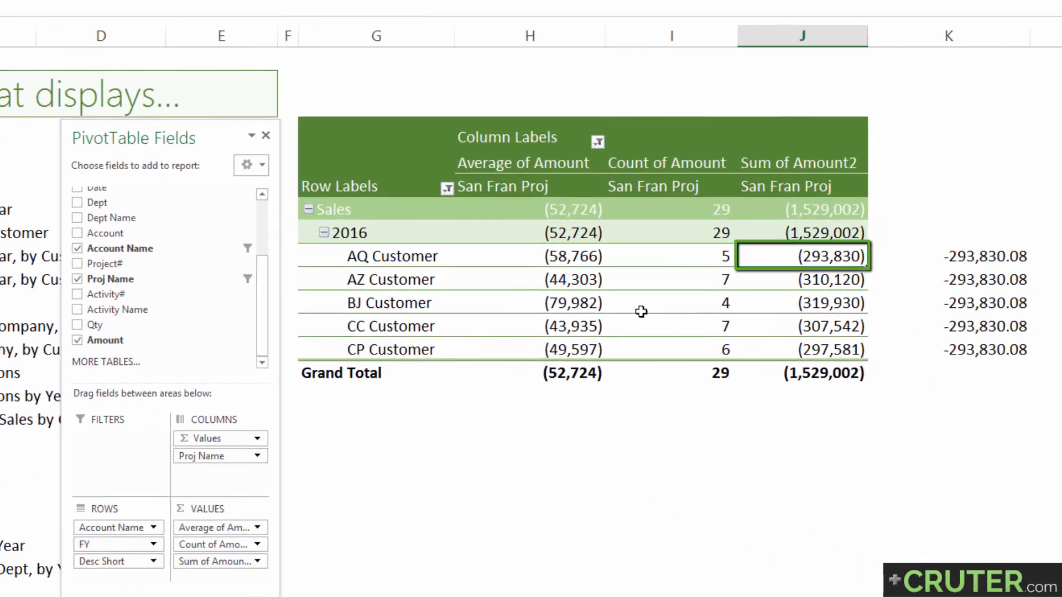
Replace the formula in K8 with the plain cell-reference formula =H8*I8
{"action": "left_click", "coordinate": [936, 254]}
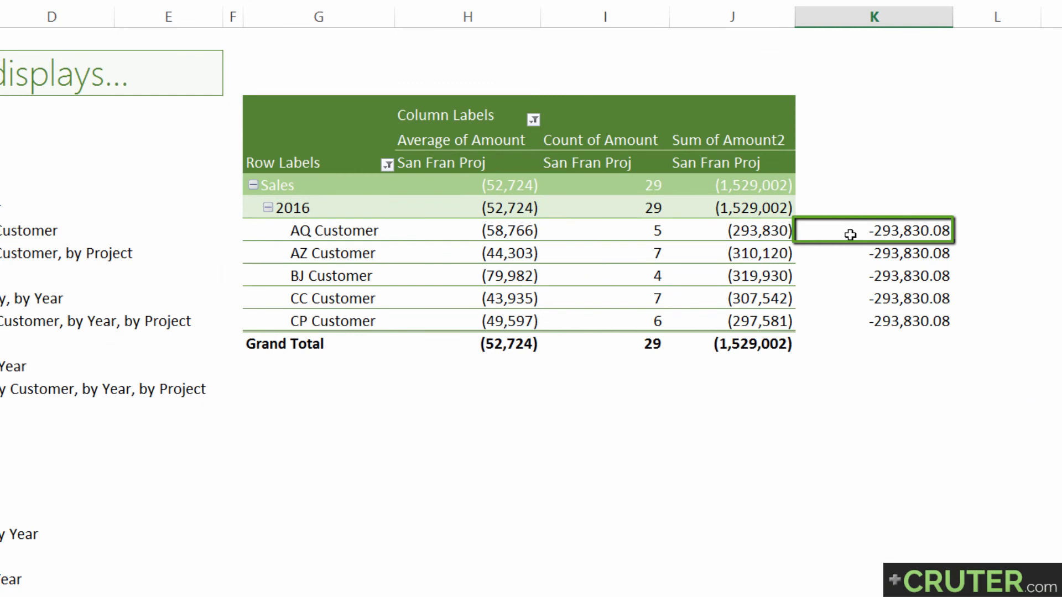
{"action": "type", "text": "="}
{"action": "key", "text": "Left"}
{"action": "key", "text": "Left"}
{"action": "key", "text": "Left"}
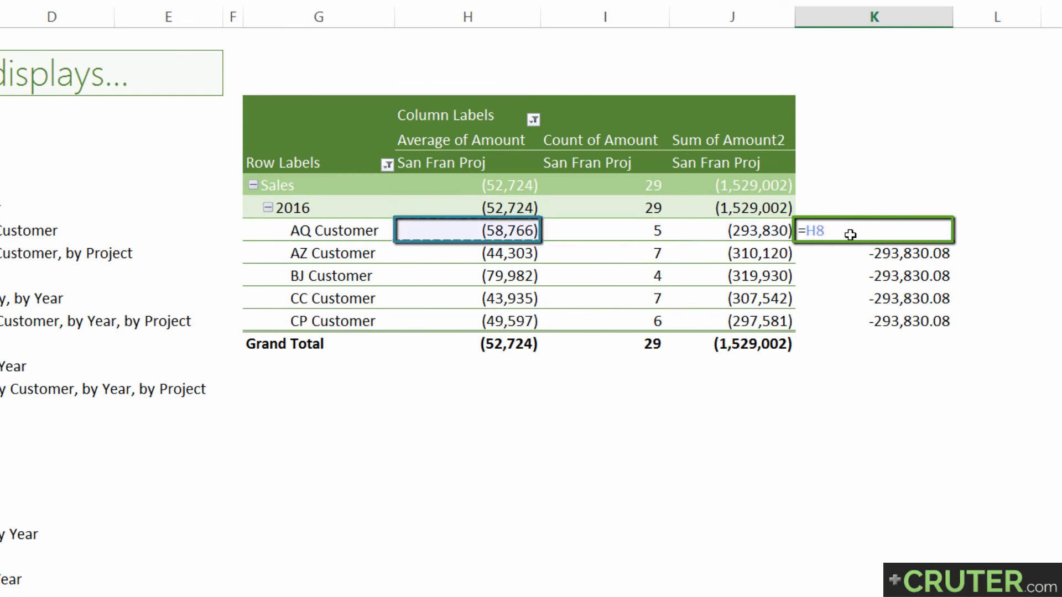
{"action": "type", "text": "*"}
{"action": "key", "text": "Left"}
{"action": "key", "text": "Left"}
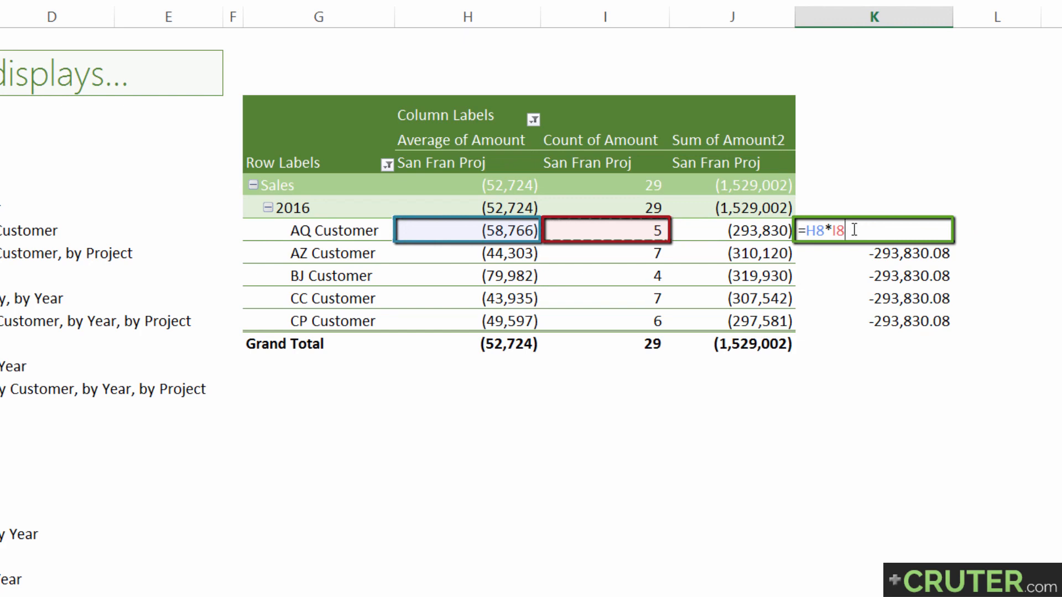
{"action": "key", "text": "Return"}
Copy the K8 formula over the formulas beside the remaining customers, down to K12
{"action": "left_click", "coordinate": [854, 230]}
{"action": "key", "text": "ctrl+c"}
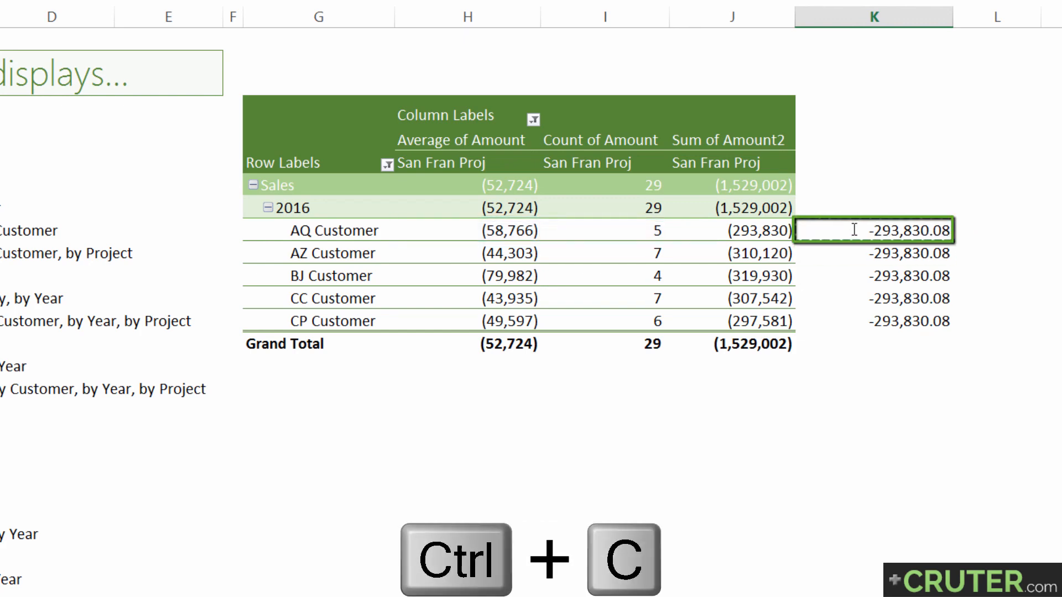
{"action": "key", "text": "ctrl+shift+Down"}
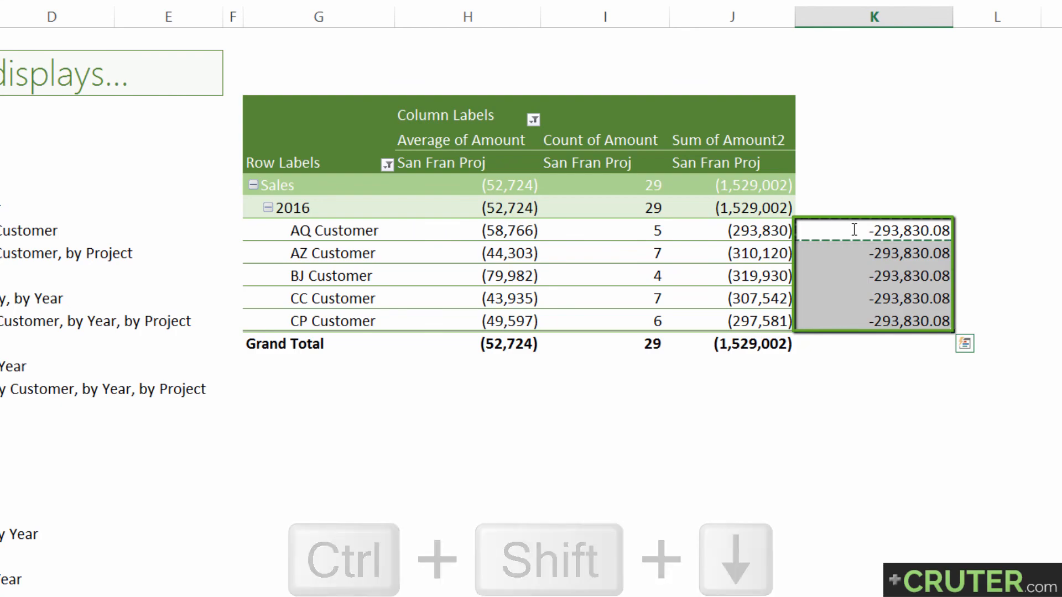
{"action": "key", "text": "ctrl+v"}
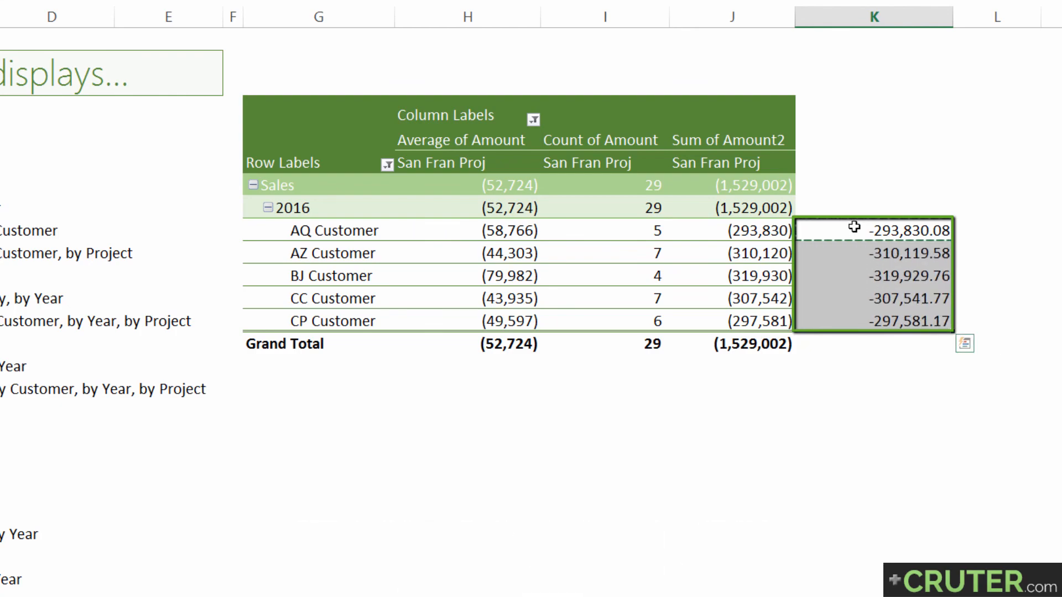